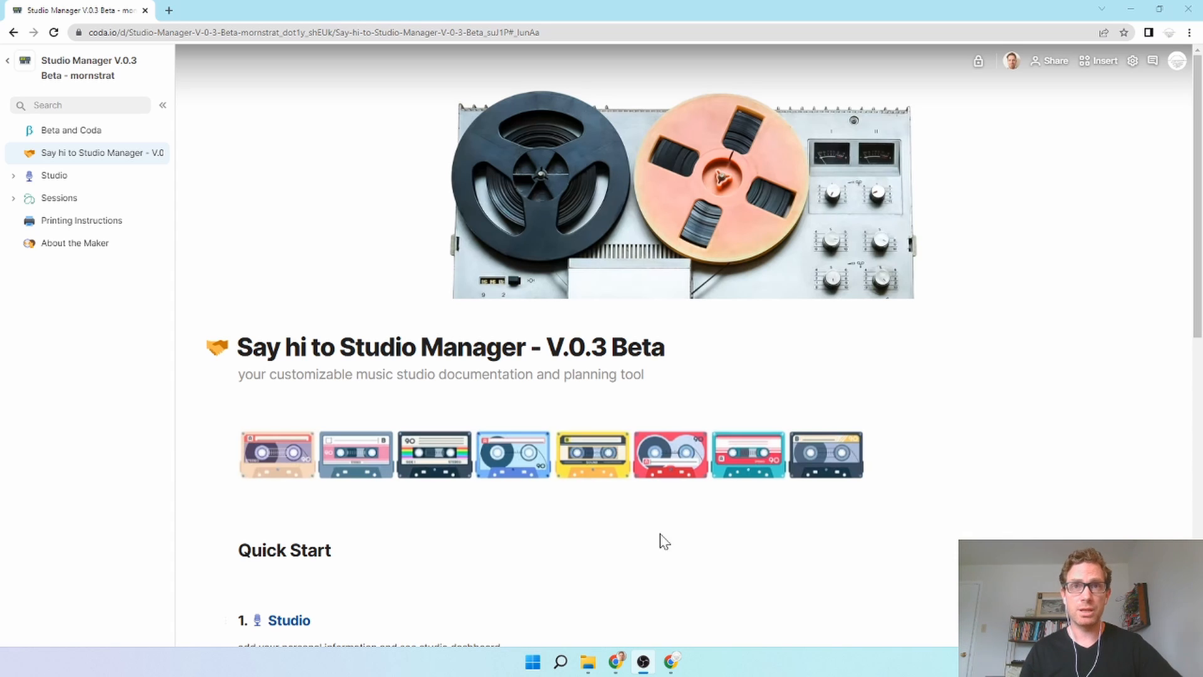
Look through the Quick Start list on the Studio Manager welcome page.
scroll(670, 454, down, 5)
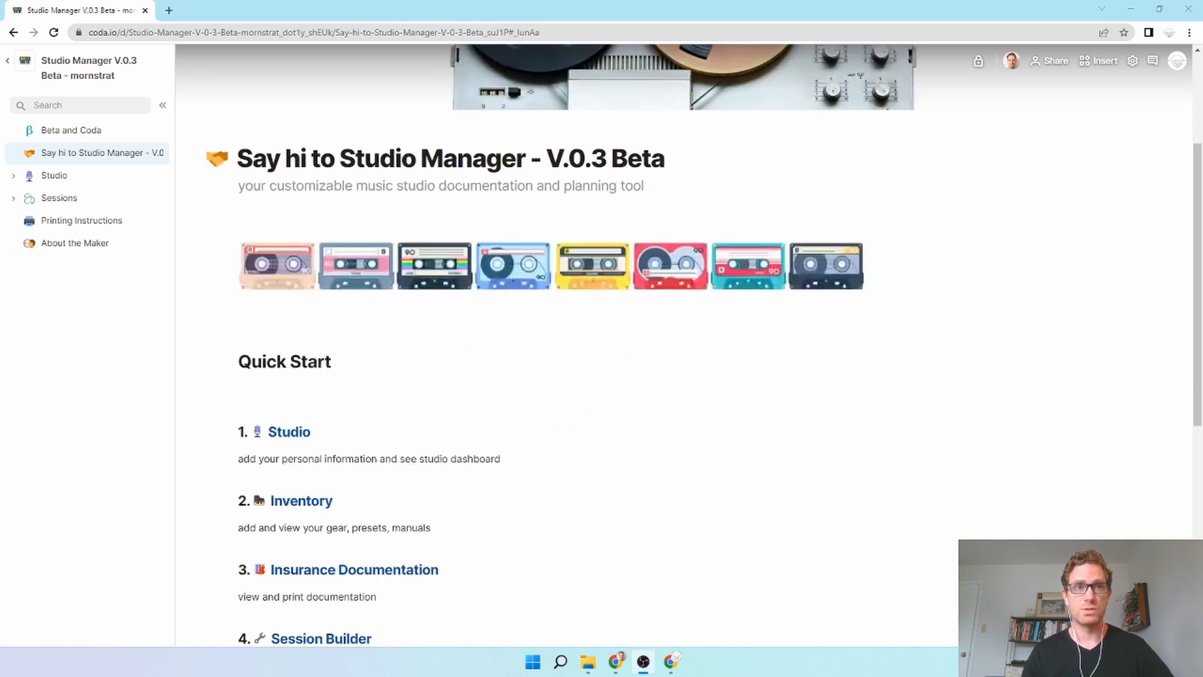
scroll(300, 295, up, 1)
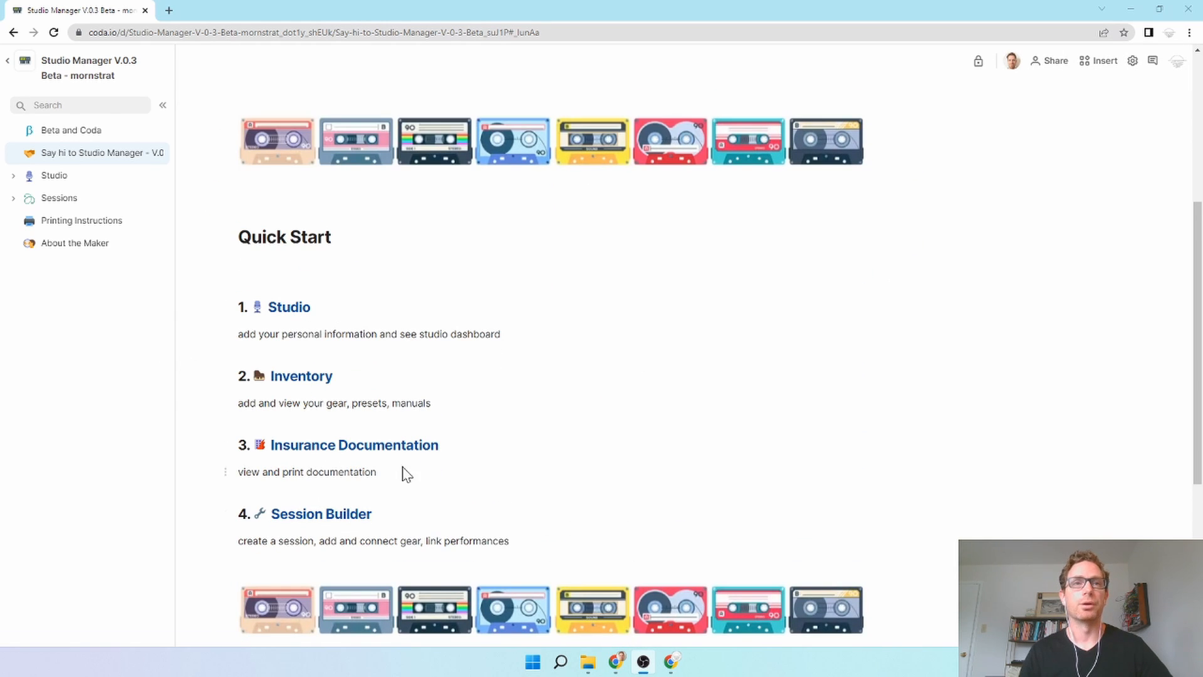
scroll(498, 434, up, 4)
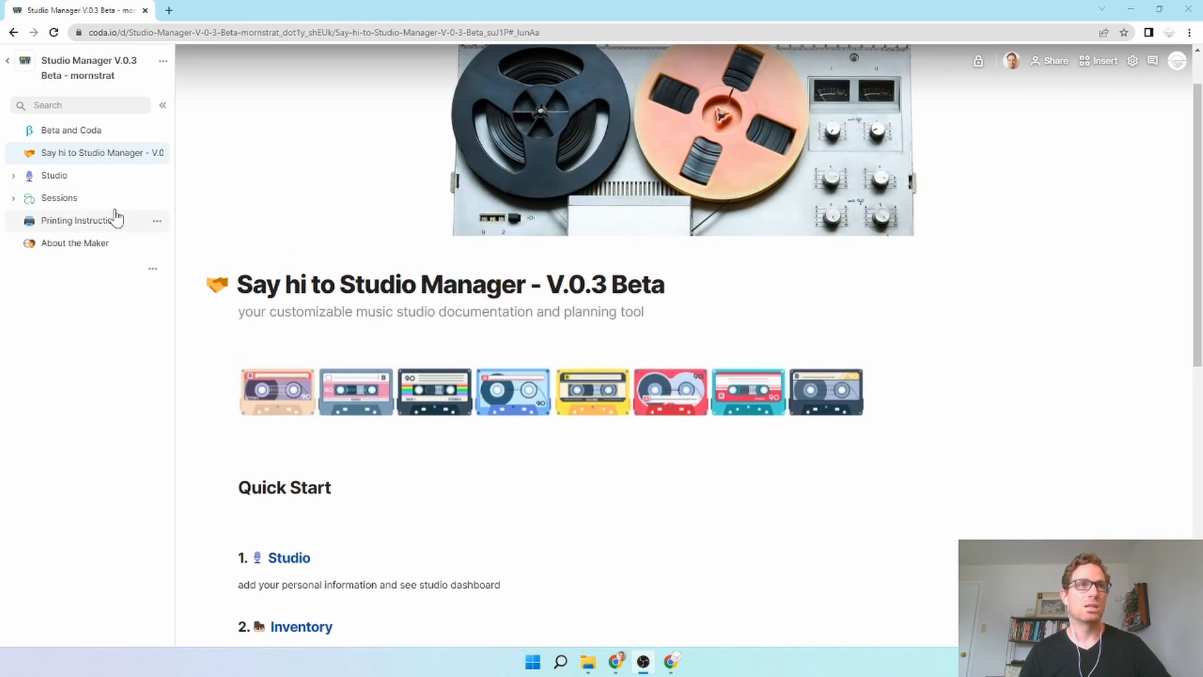
Collapse the document's page list sidebar and expand it again.
click(163, 106)
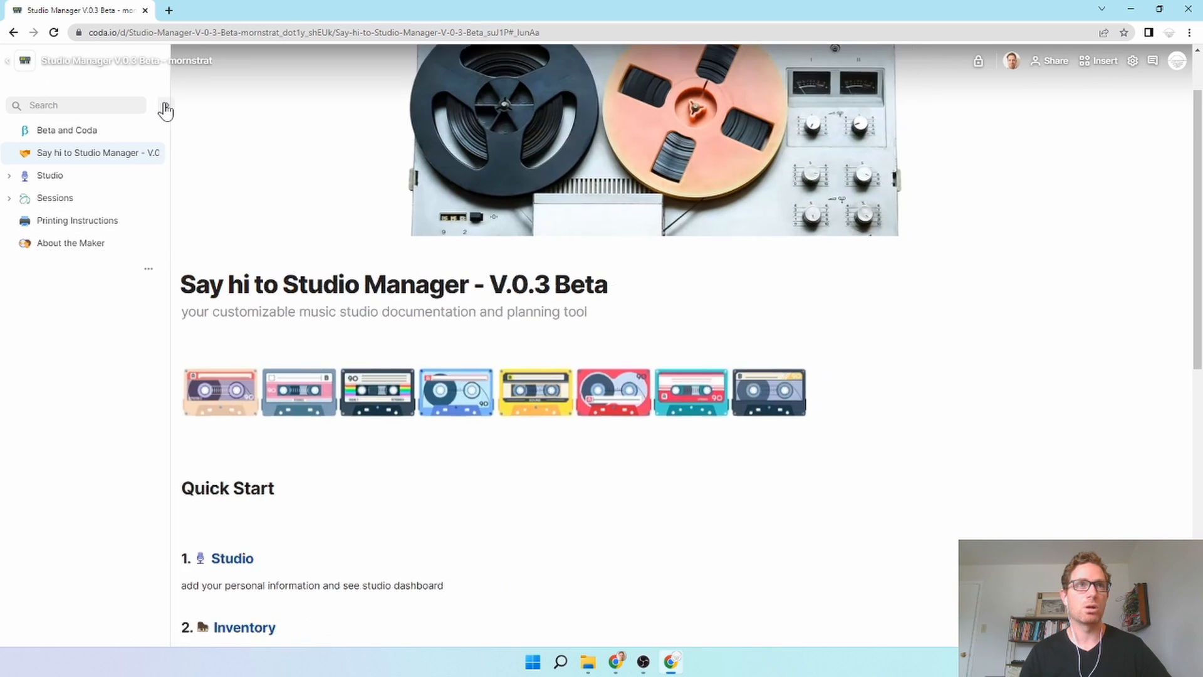
mouse_move(9, 119)
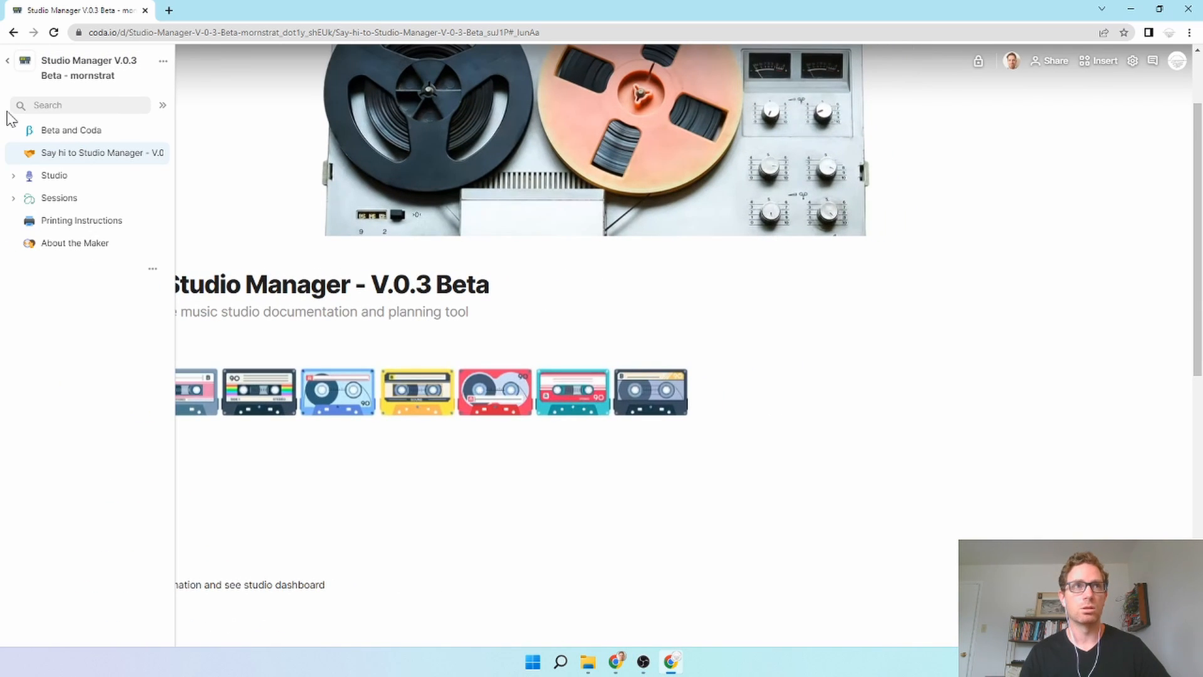
click(163, 106)
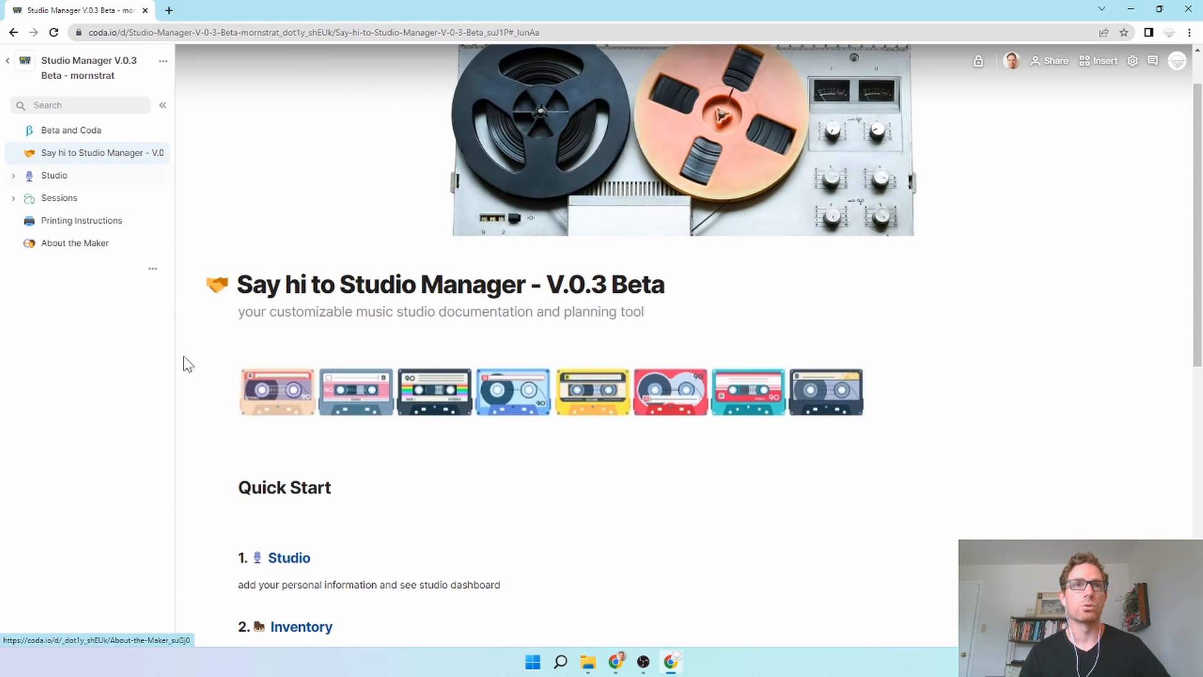
Go to the Studio page, open the studio owner's information for editing, and close it without changes.
click(55, 178)
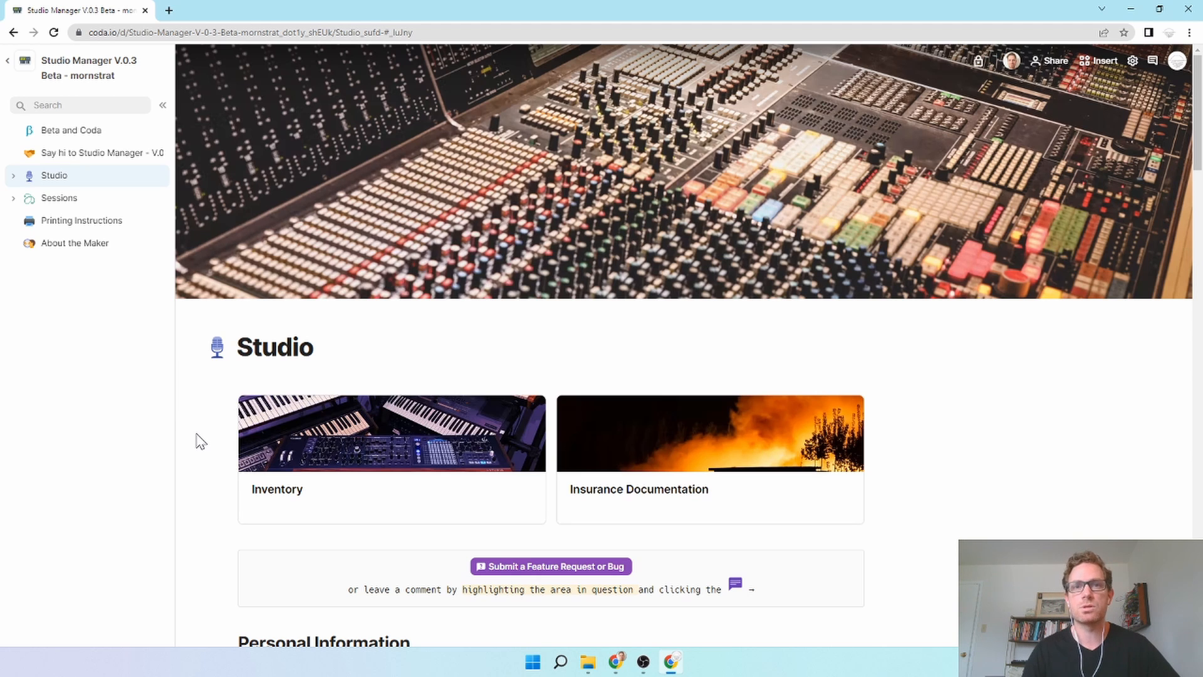
scroll(196, 442, down, 4)
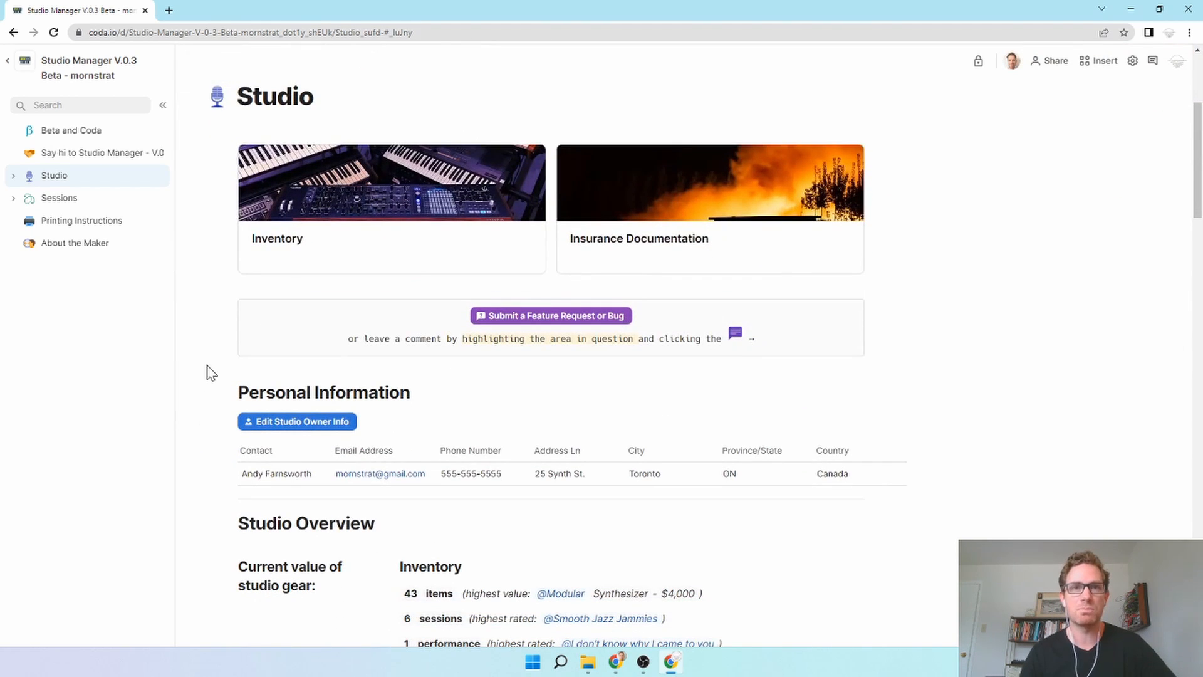
scroll(213, 458, down, 1)
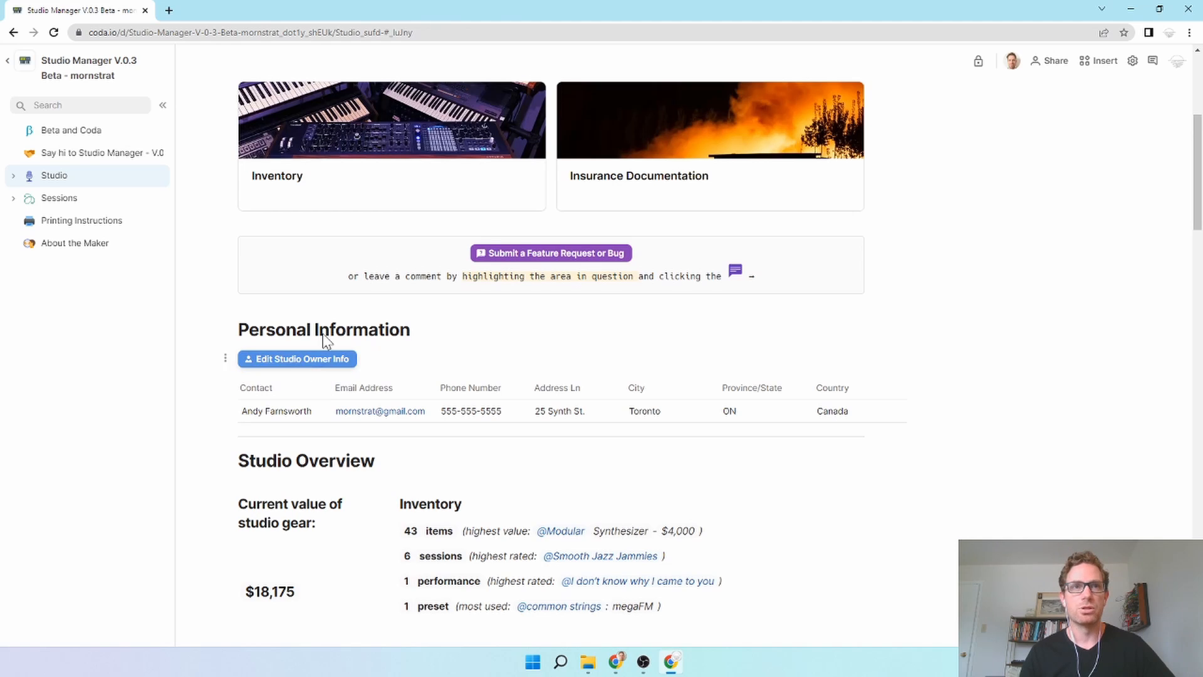
click(297, 366)
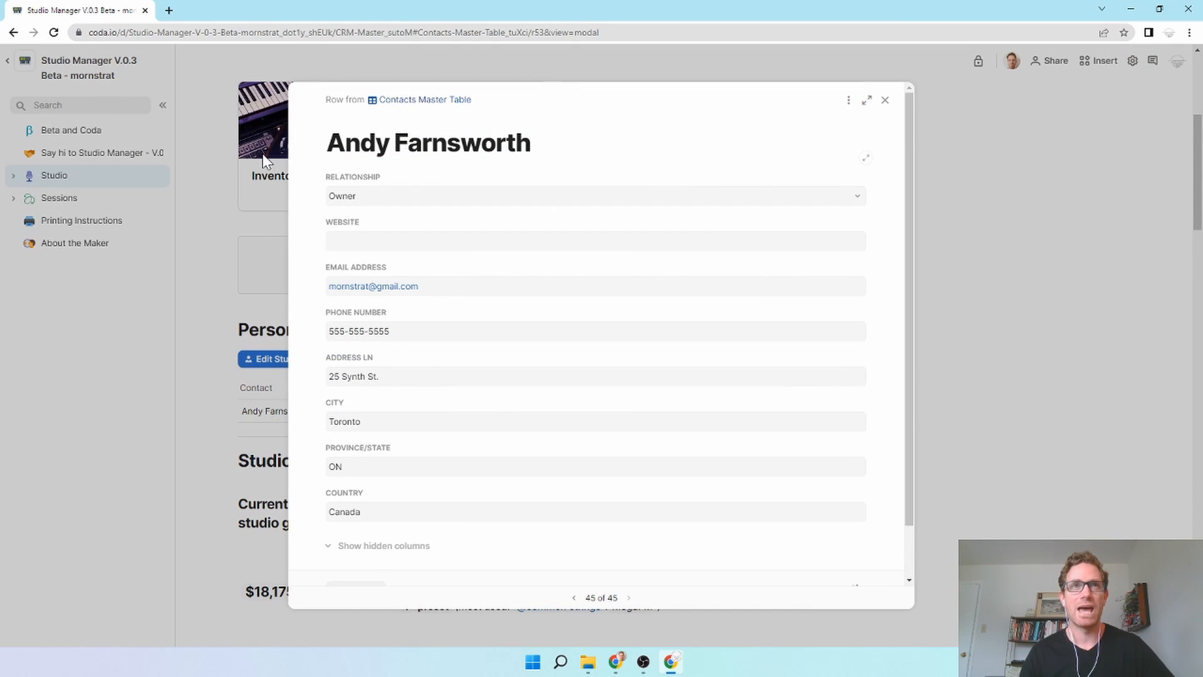
click(885, 100)
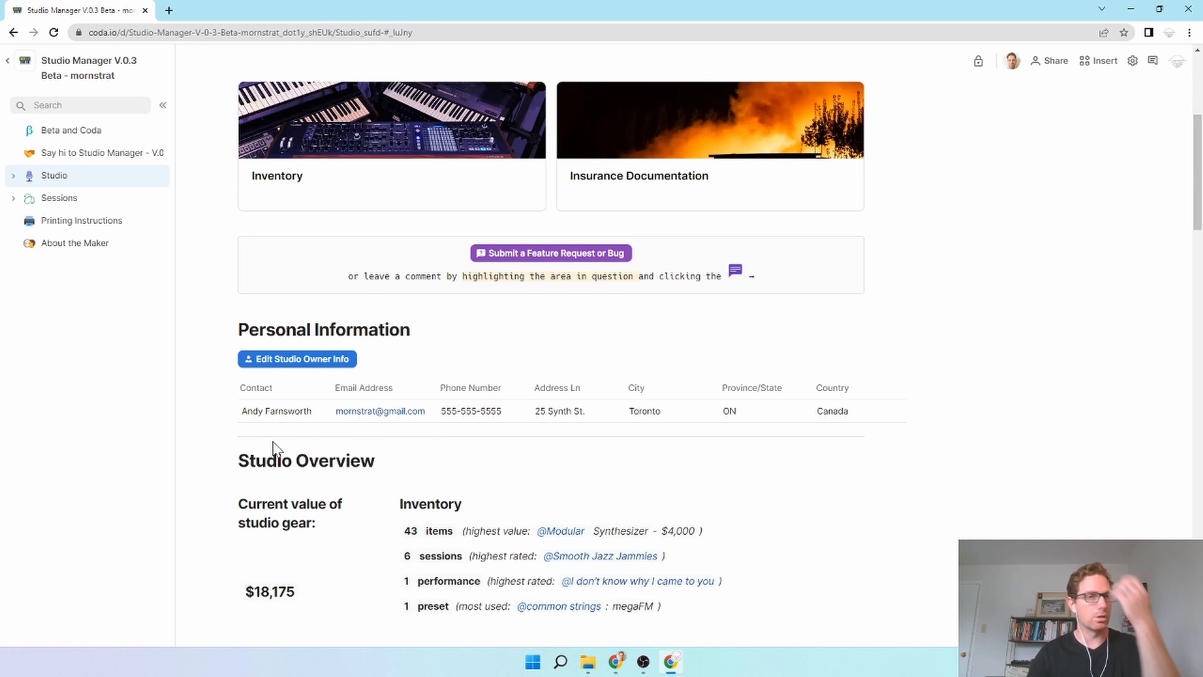
Examine the Studio Overview's gear value, inventory summary and gear charts on the Studio page.
scroll(271, 448, down, 4)
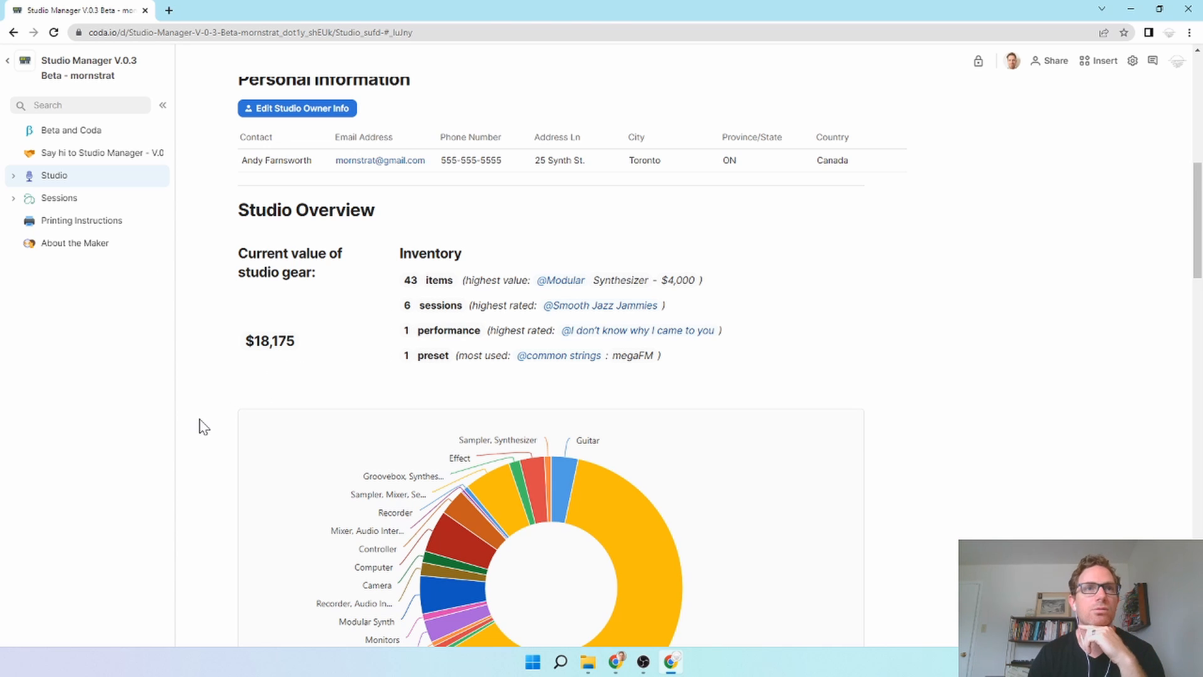
scroll(201, 424, down, 3)
scroll(203, 426, down, 1)
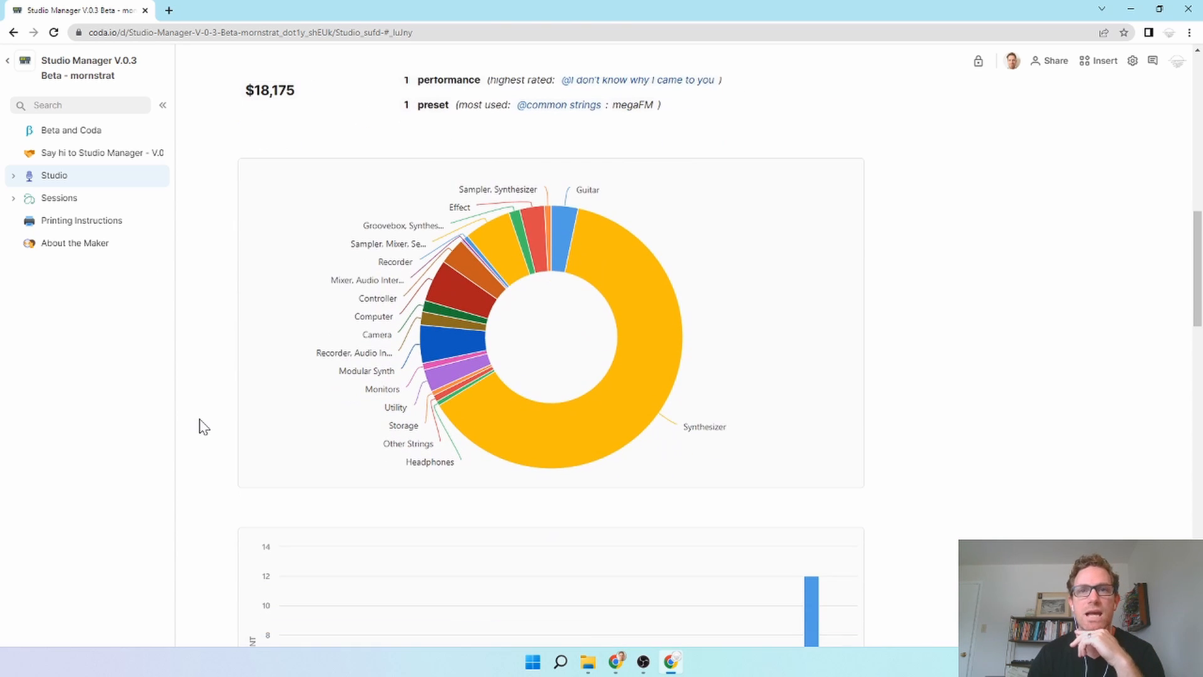
scroll(204, 426, down, 3)
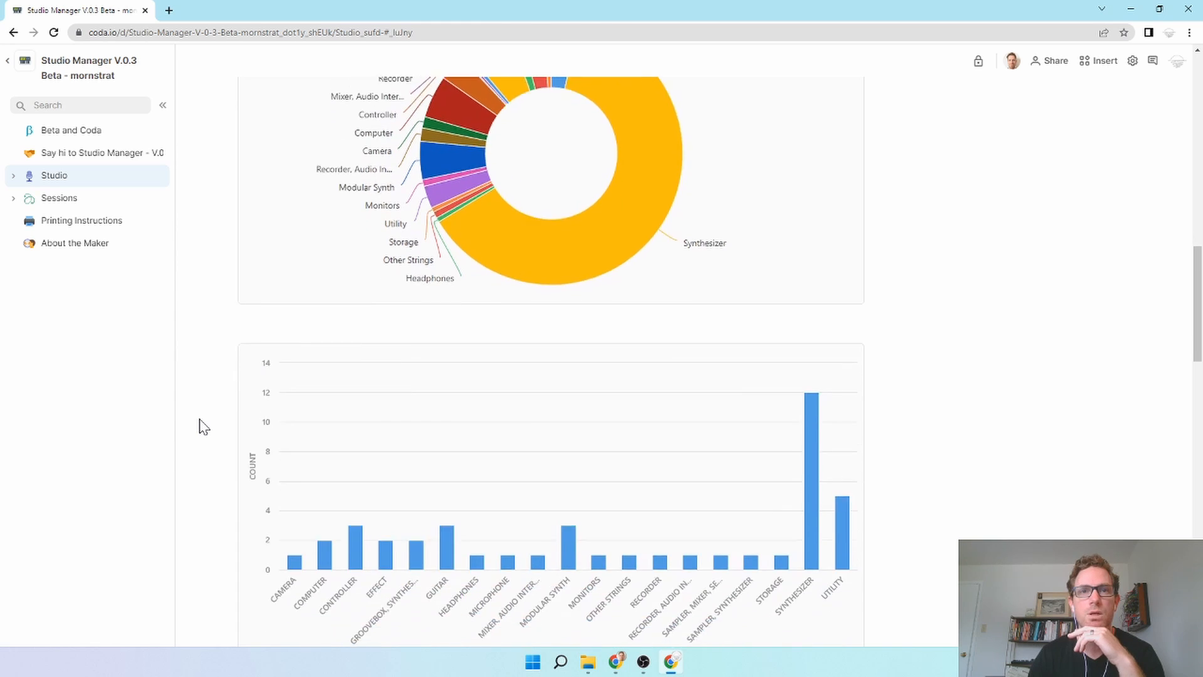
scroll(203, 426, up, 7)
scroll(204, 426, up, 8)
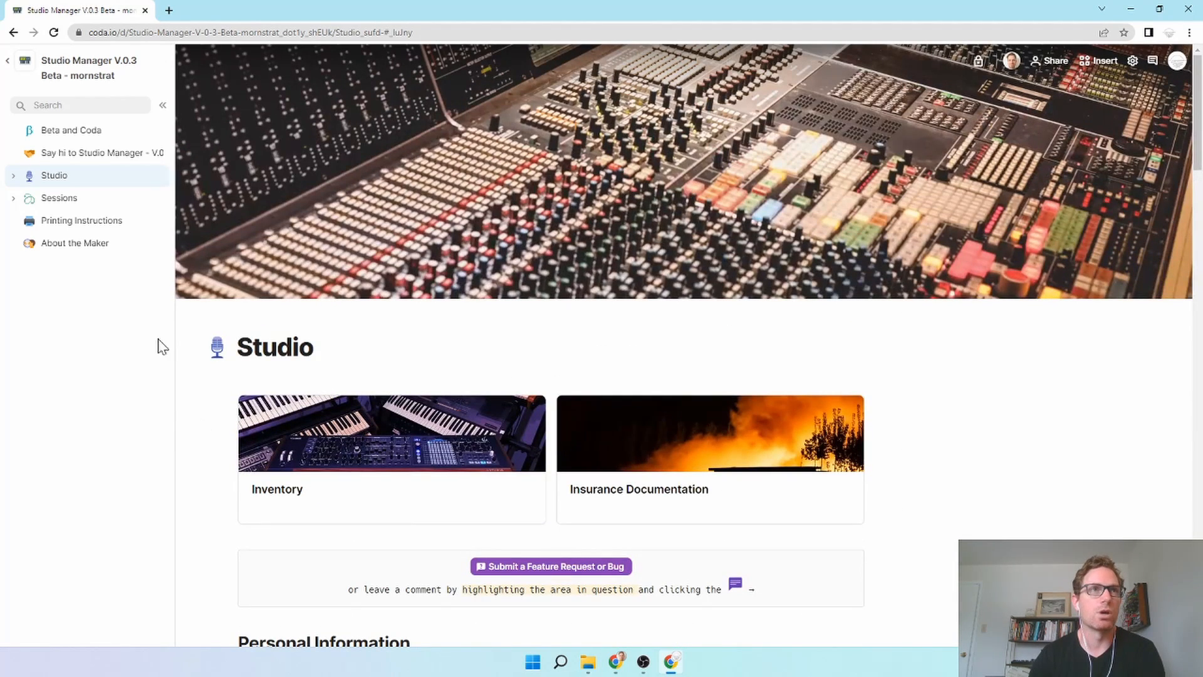
Open the Inventory subpage of Studio and expand its Add Gear section.
click(13, 175)
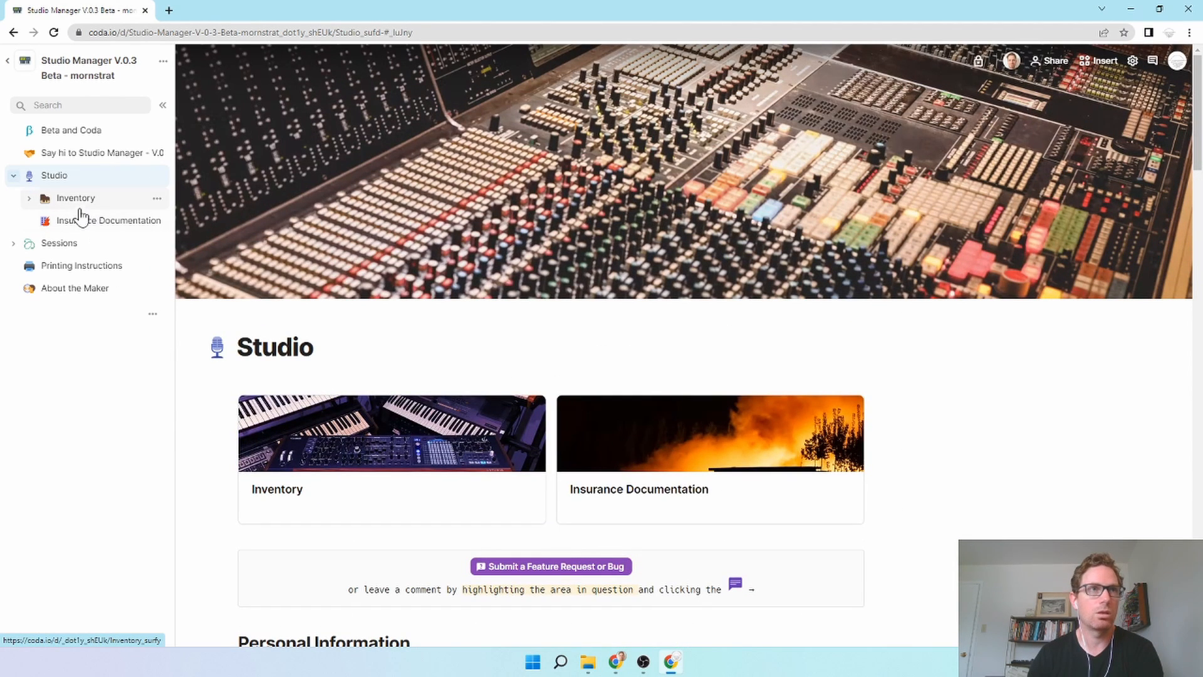
click(76, 201)
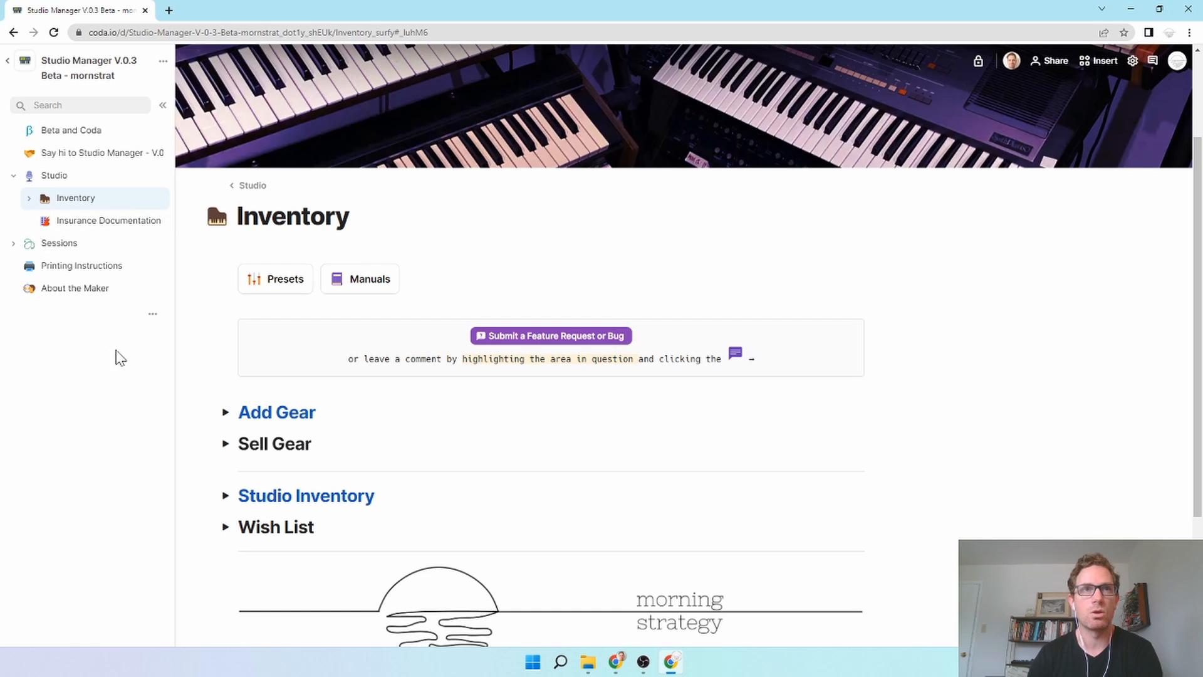
click(225, 413)
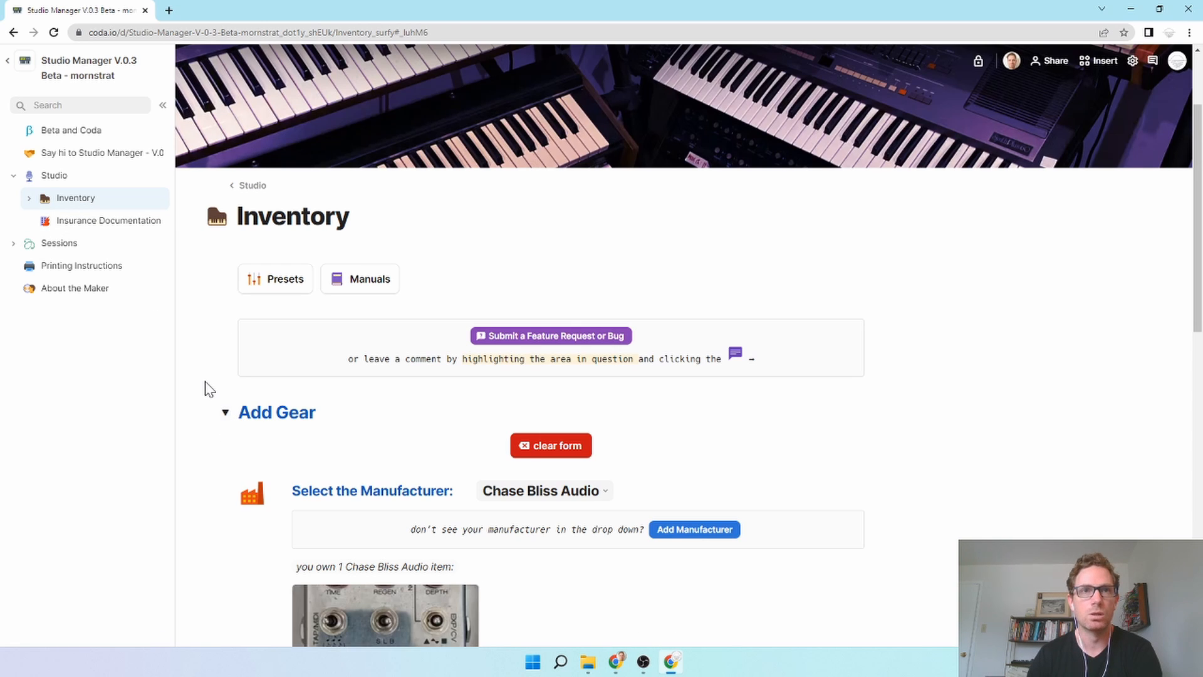
scroll(208, 389, down, 6)
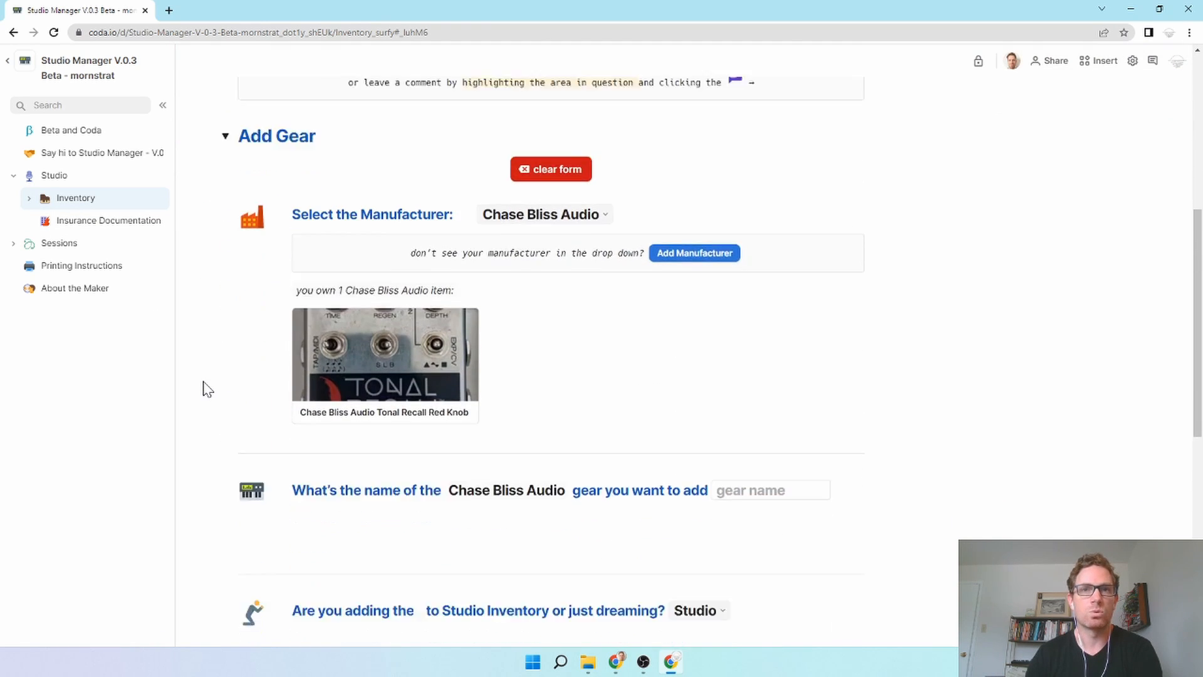
scroll(195, 389, up, 1)
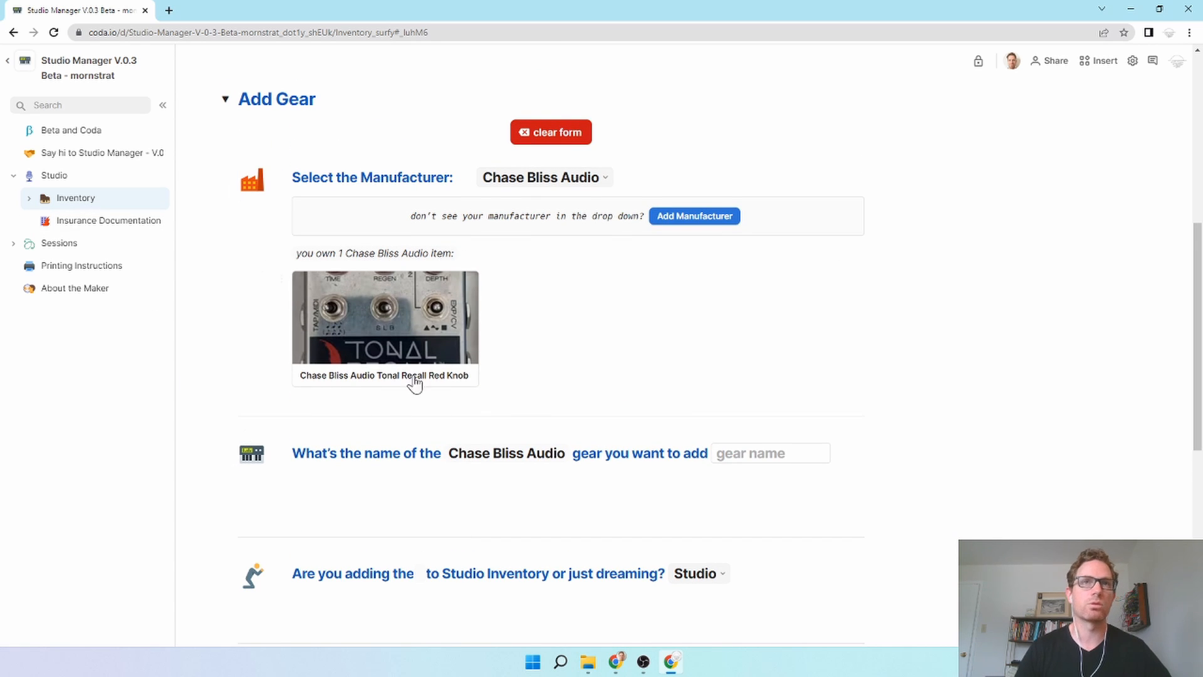
Set the manufacturer in the Add Gear form to Elektron.
click(602, 183)
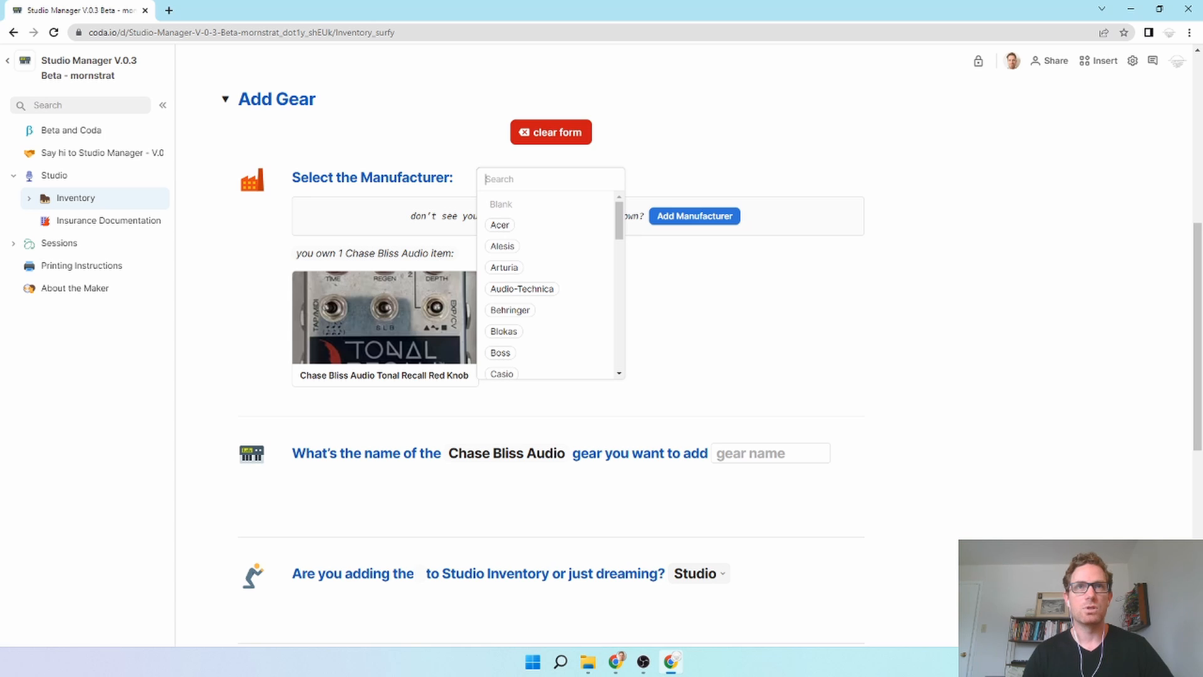
click(652, 185)
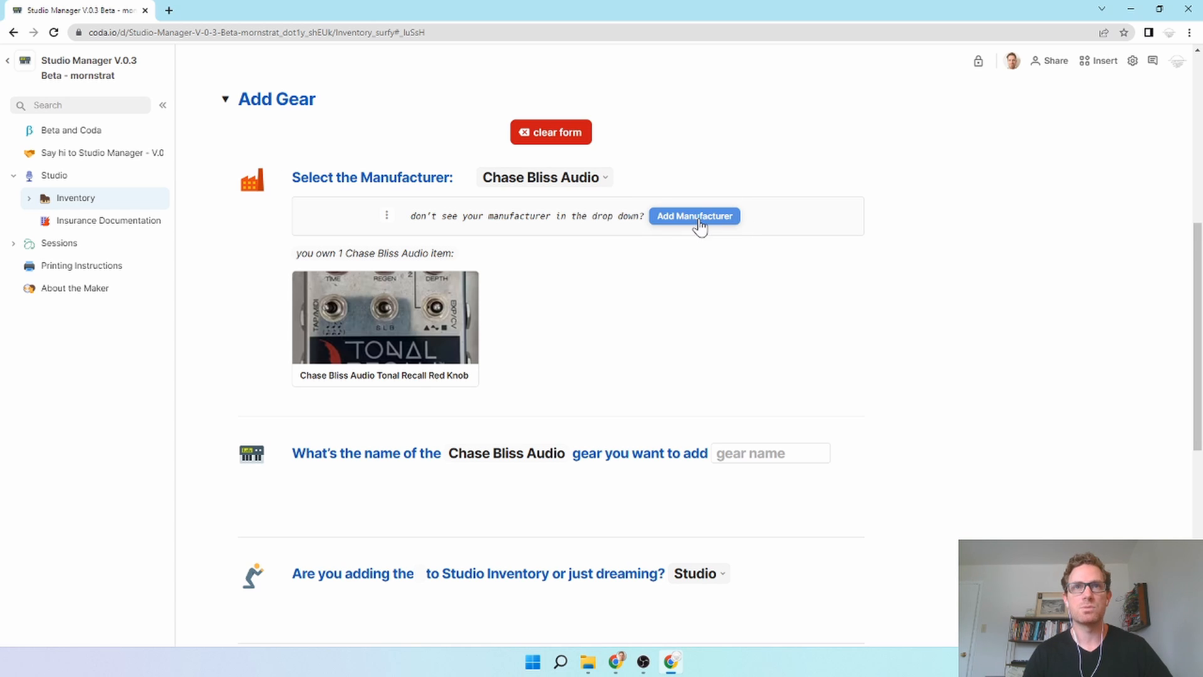
click(604, 184)
scroll(567, 276, down, 3)
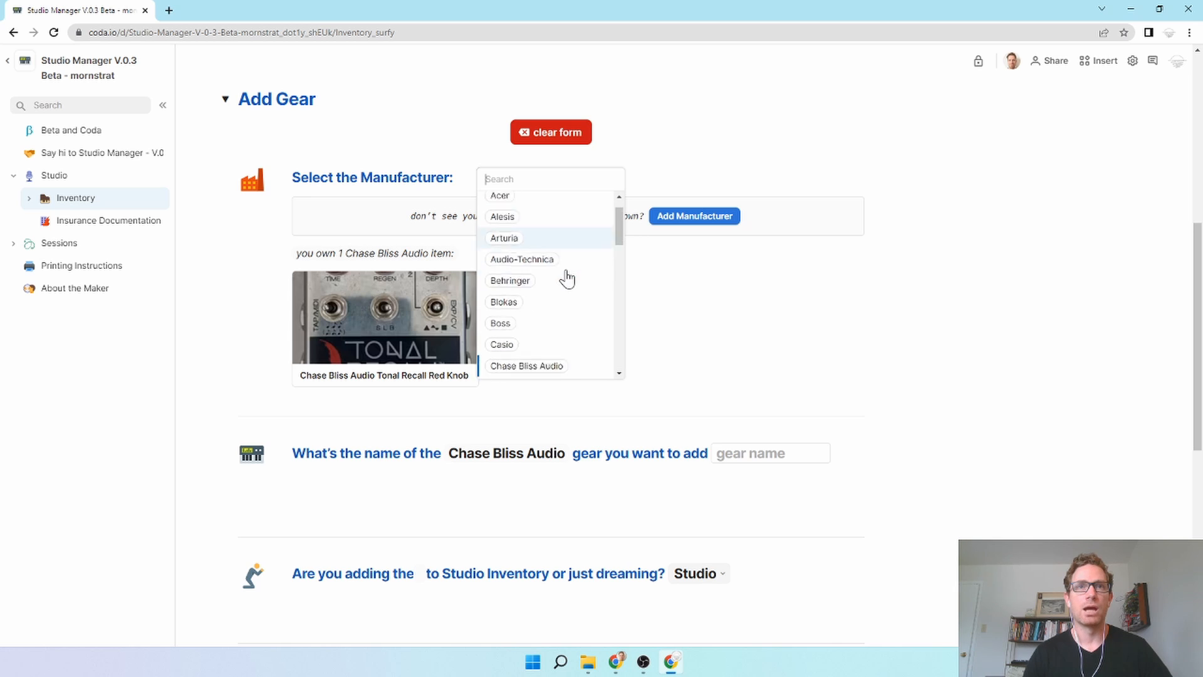
mouse_move(567, 276)
scroll(566, 275, up, 1)
scroll(567, 276, down, 1)
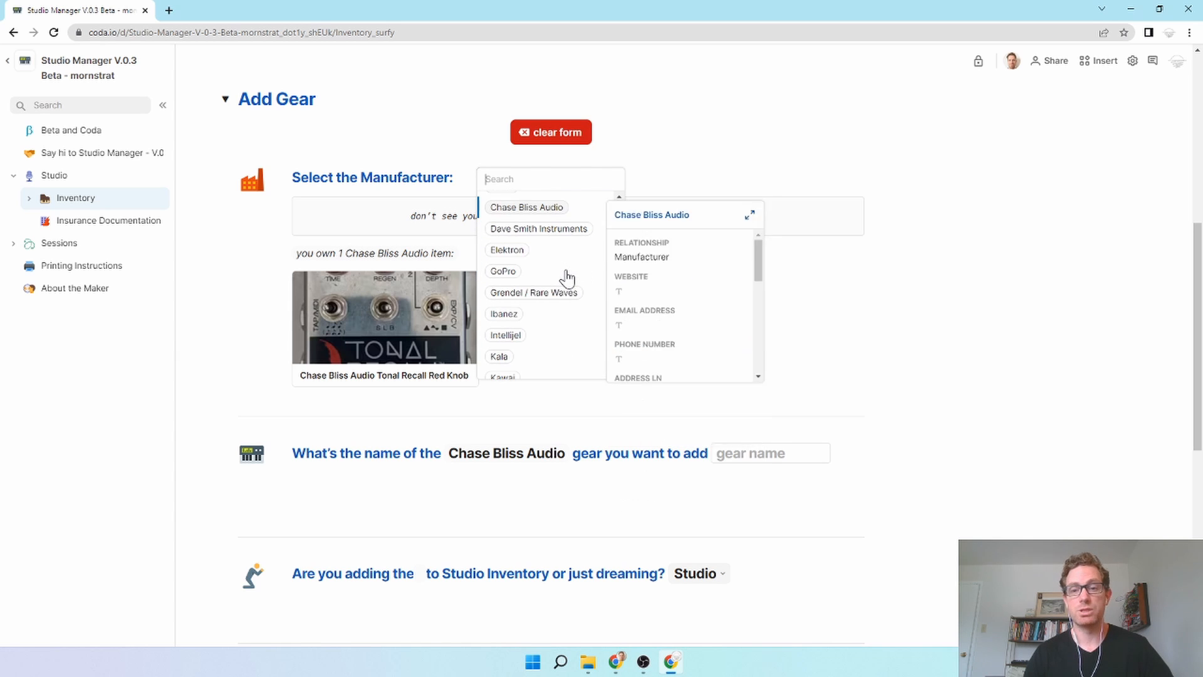
mouse_move(517, 259)
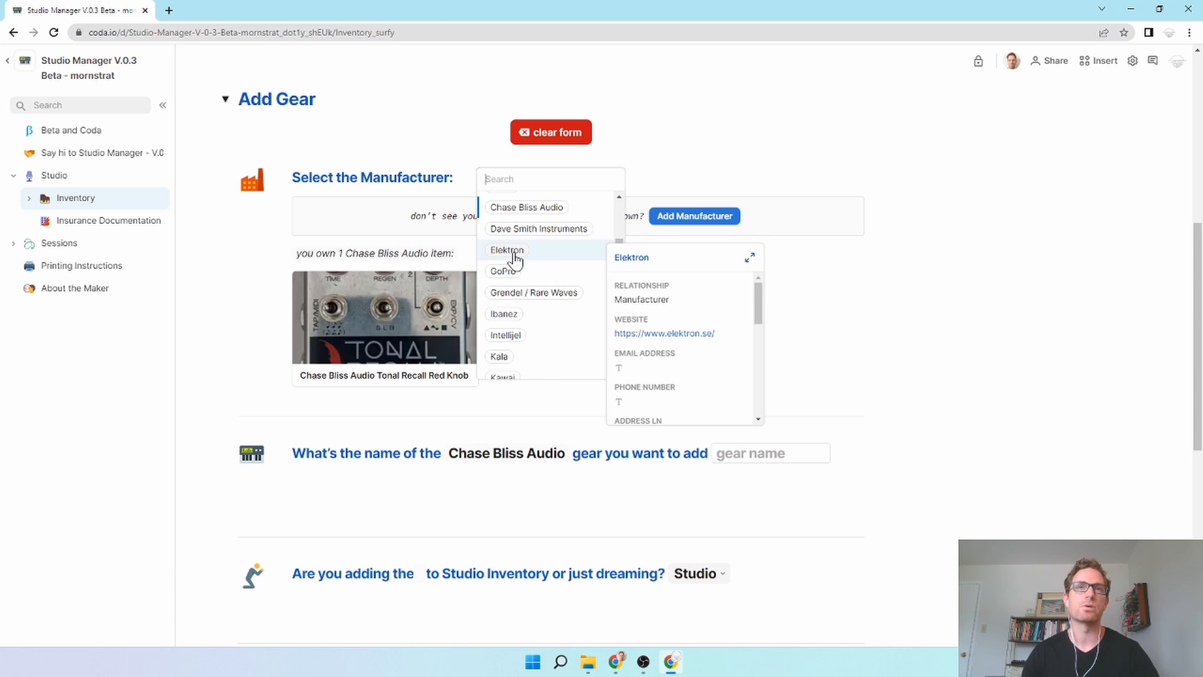
click(515, 260)
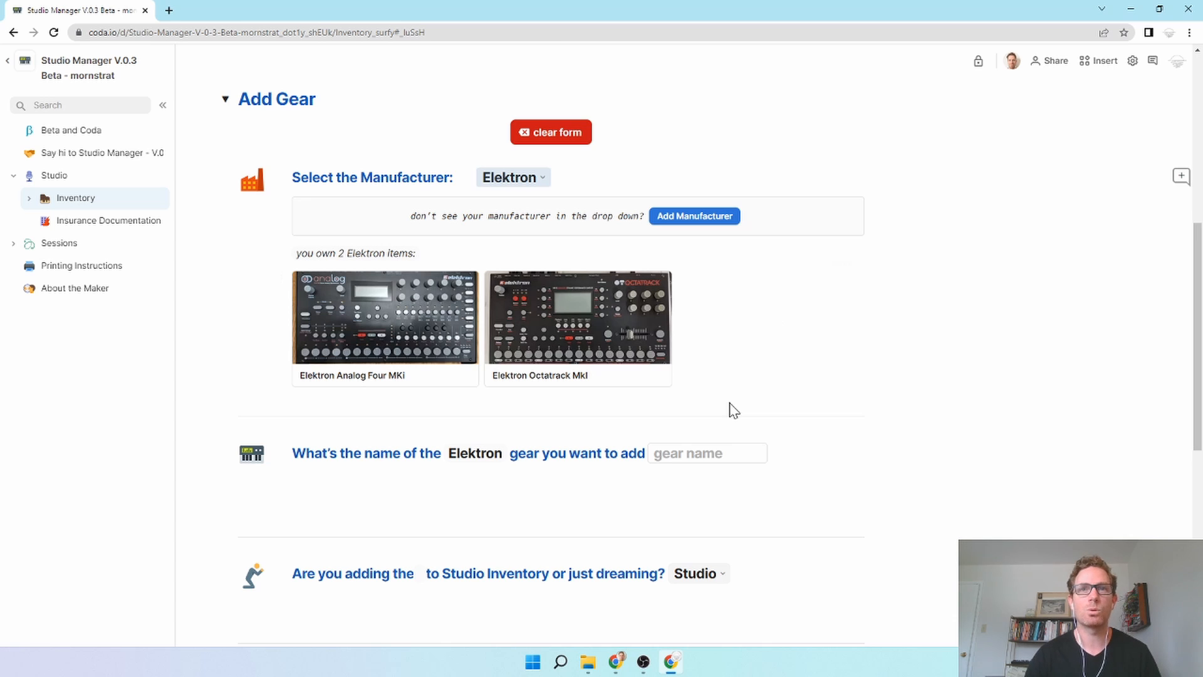
Enter Digitone as the gear name and choose Studio as the place it is added to.
click(702, 460)
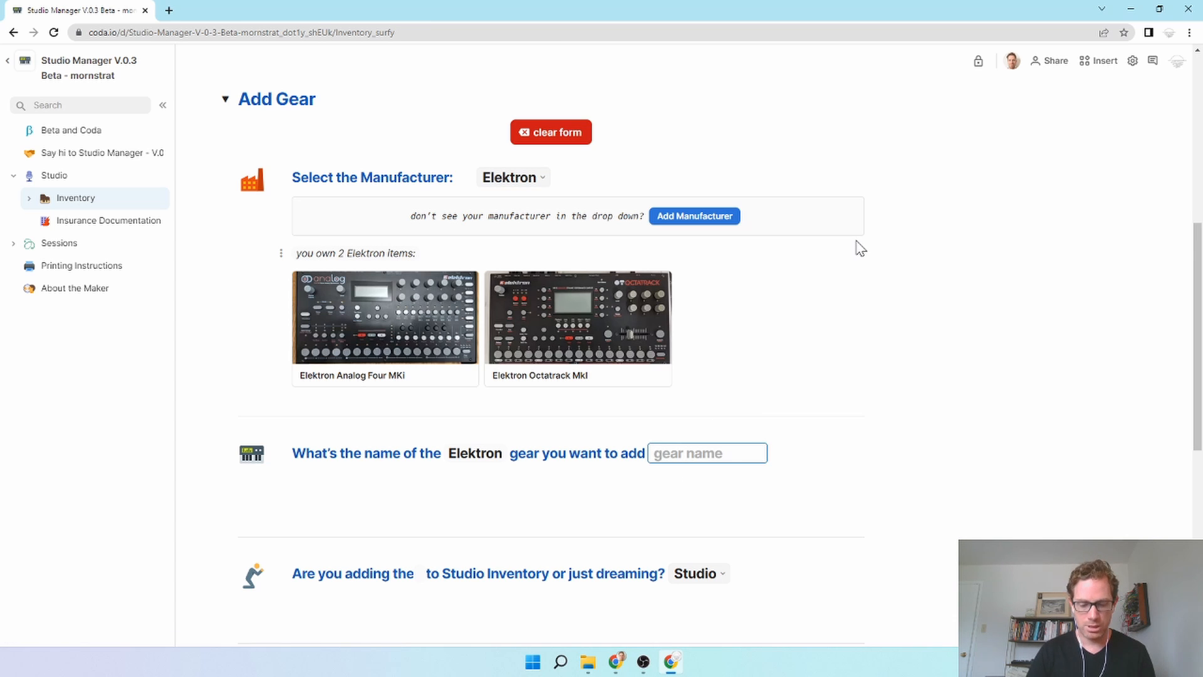
text(Digitone)
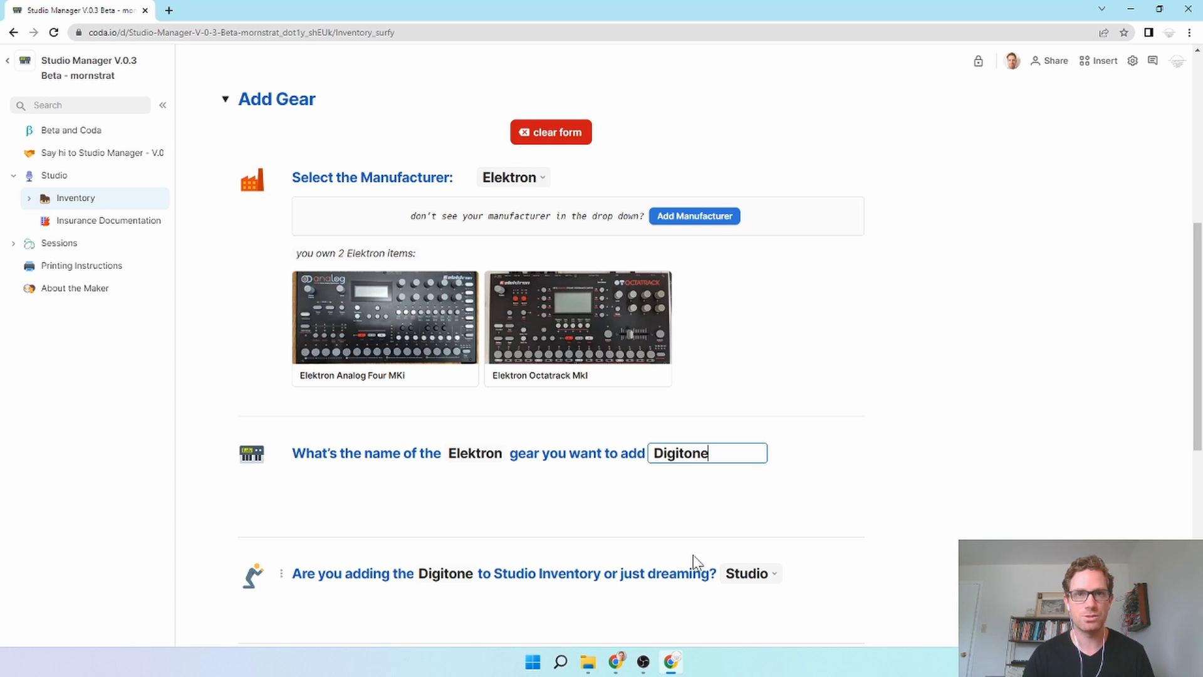
scroll(694, 551, down, 1)
click(766, 518)
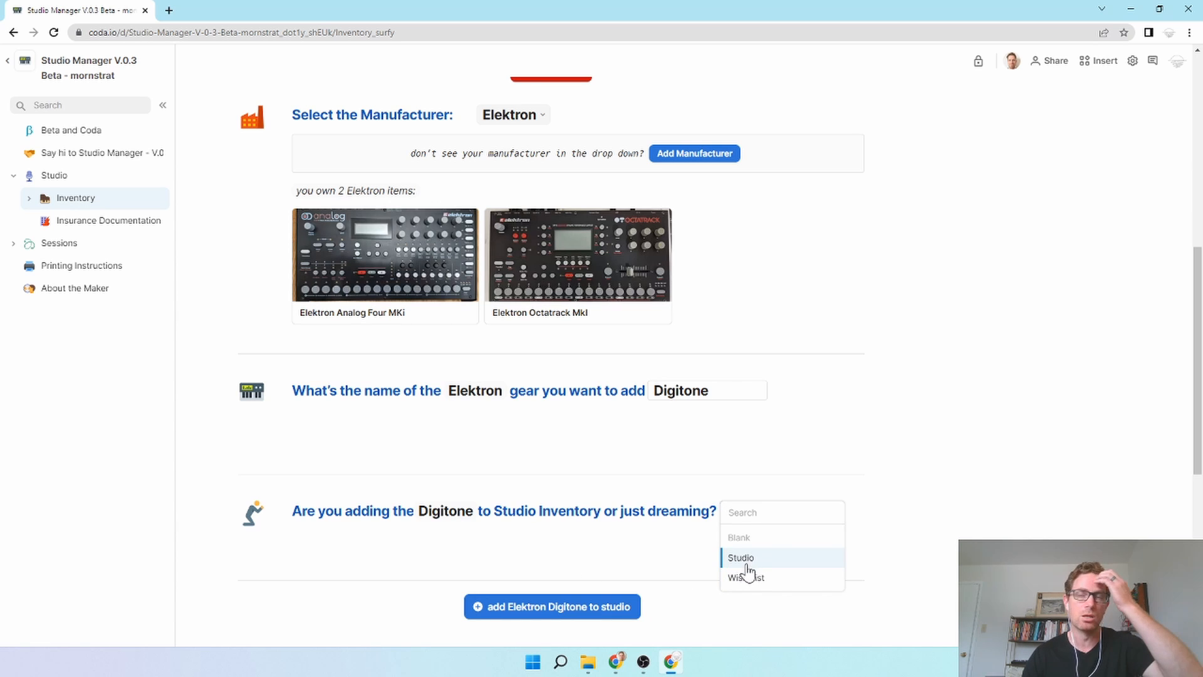
click(582, 555)
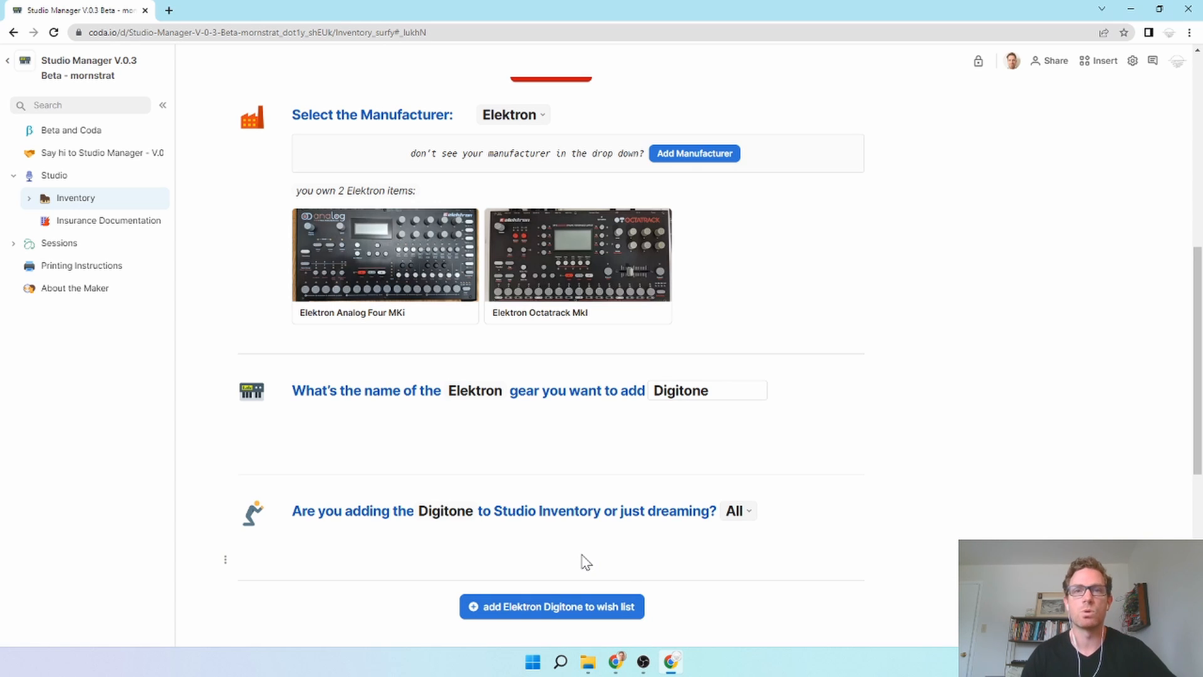
click(740, 514)
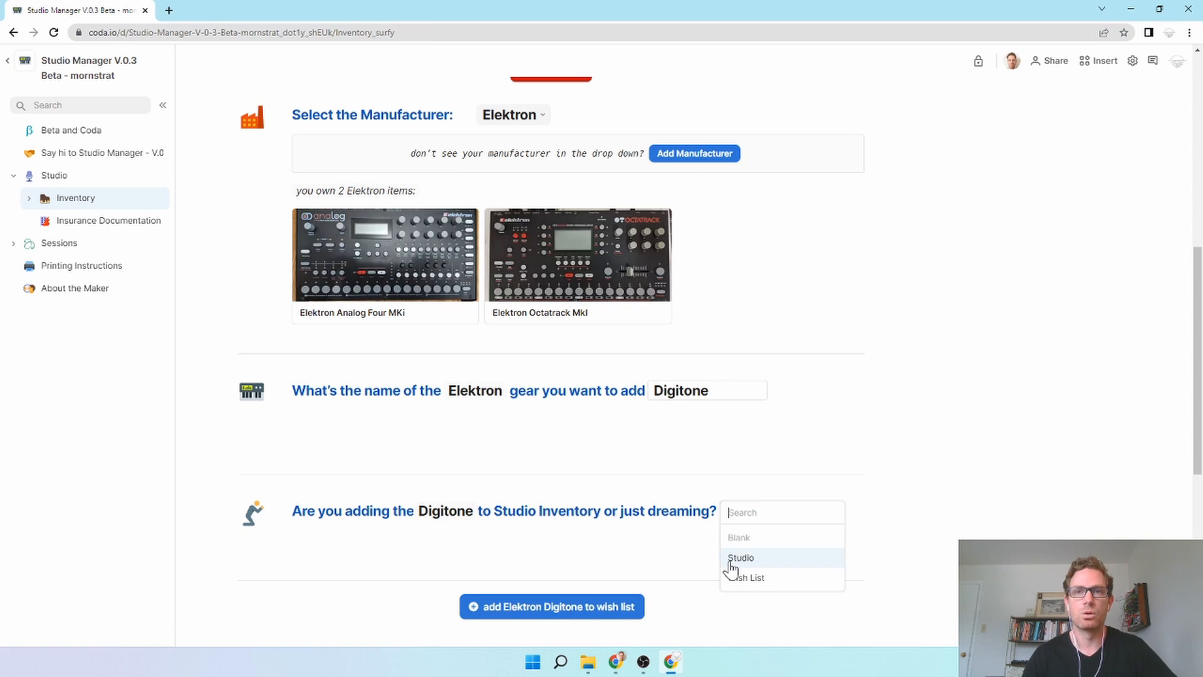
click(732, 558)
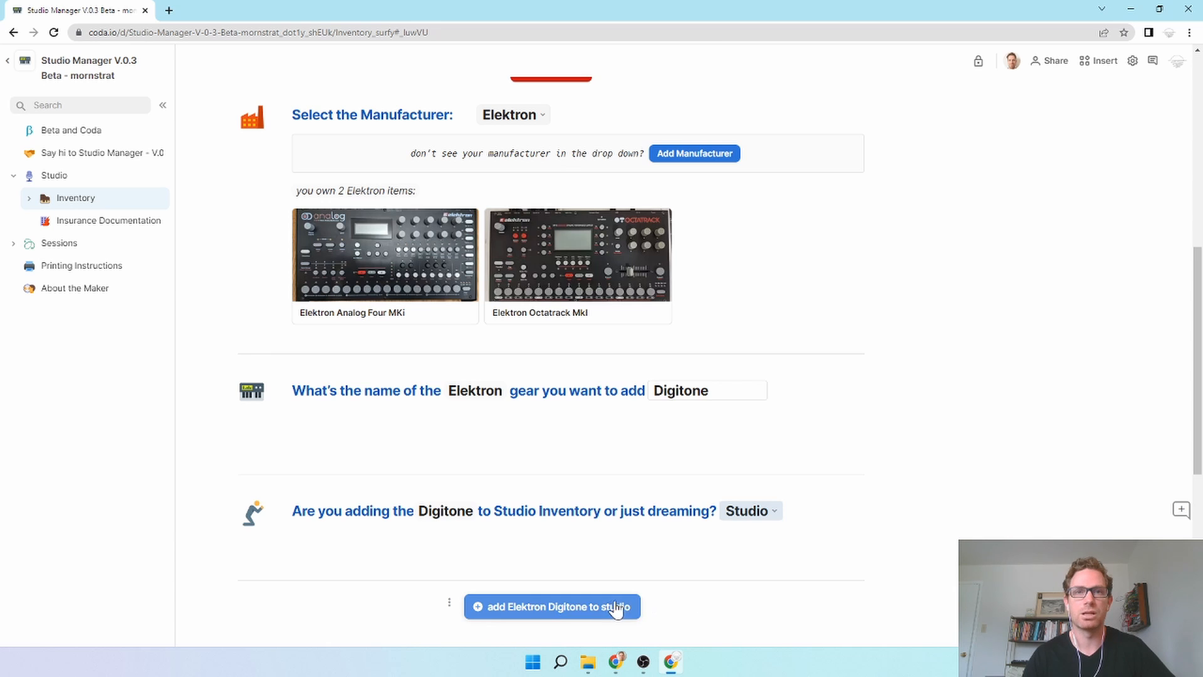
Add the Elektron Digitone to the studio and attach its photo to the new gear record's images.
click(535, 617)
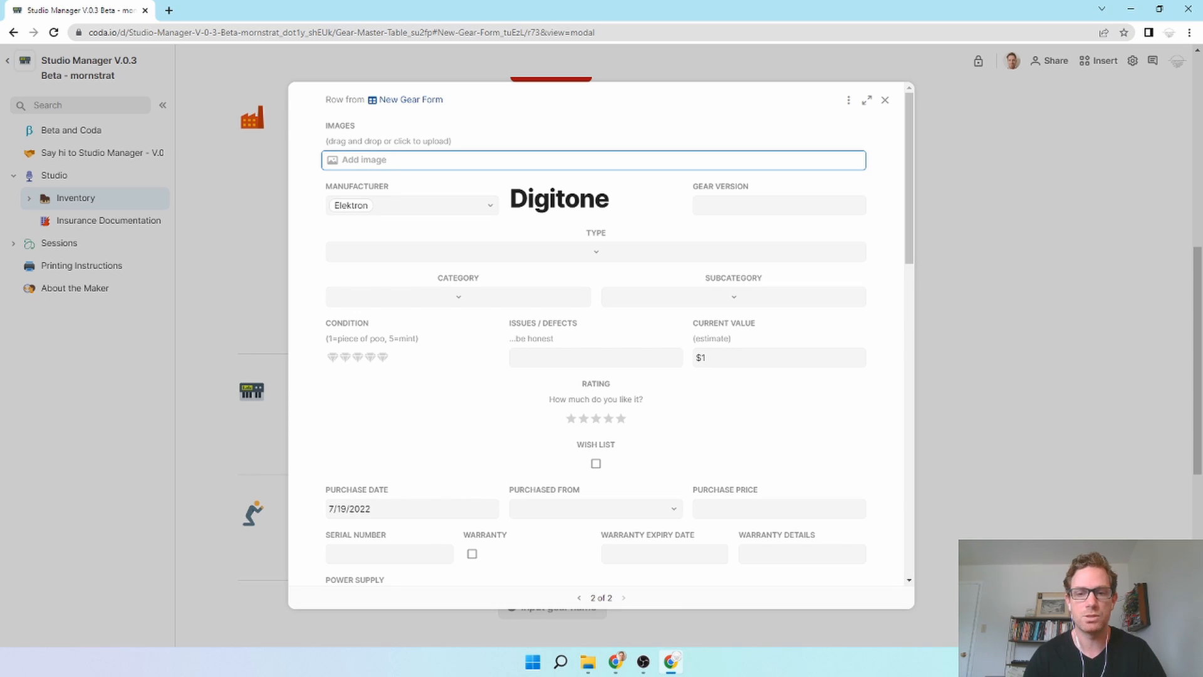
key(super+e)
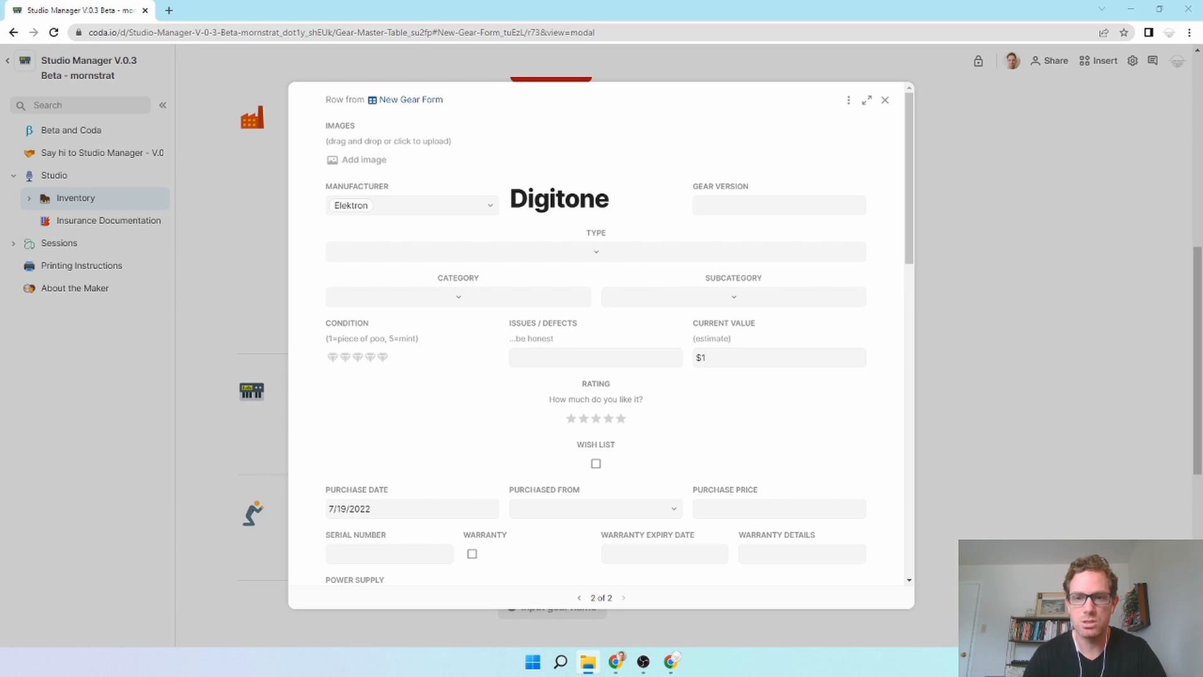
drag(1202, 301, 369, 140)
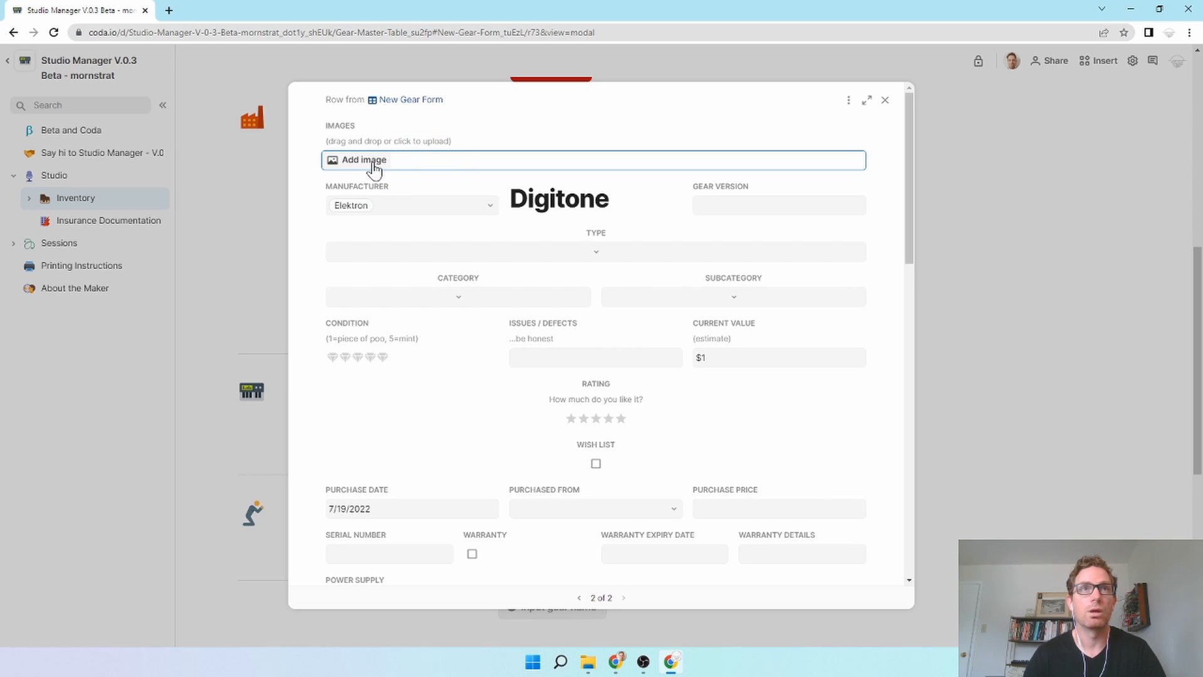
drag(1202, 188, 366, 161)
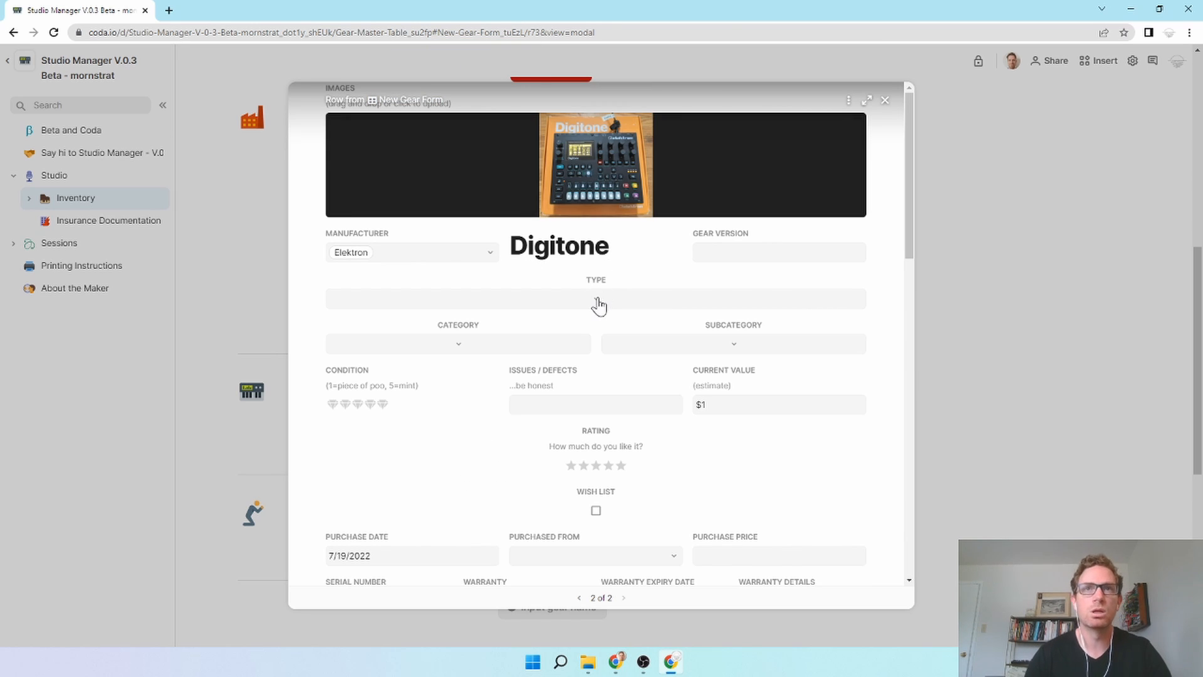
Set the Digitone's type to Hardware and its category to Synthesizer.
click(594, 299)
click(432, 344)
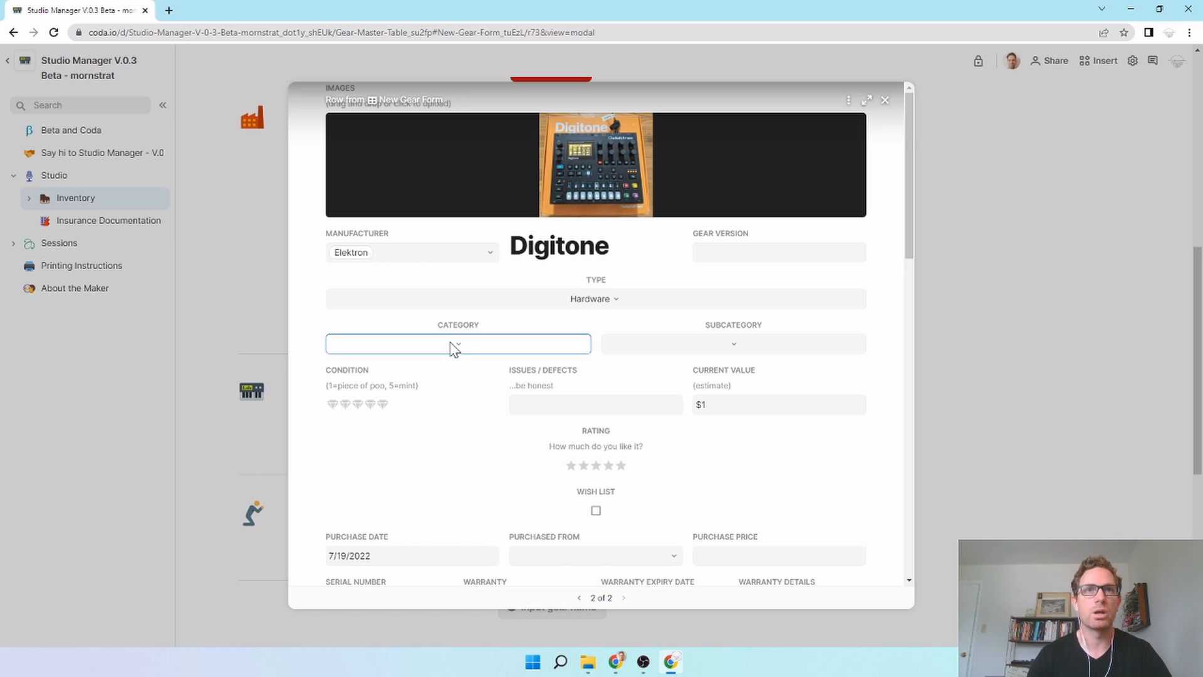
click(467, 349)
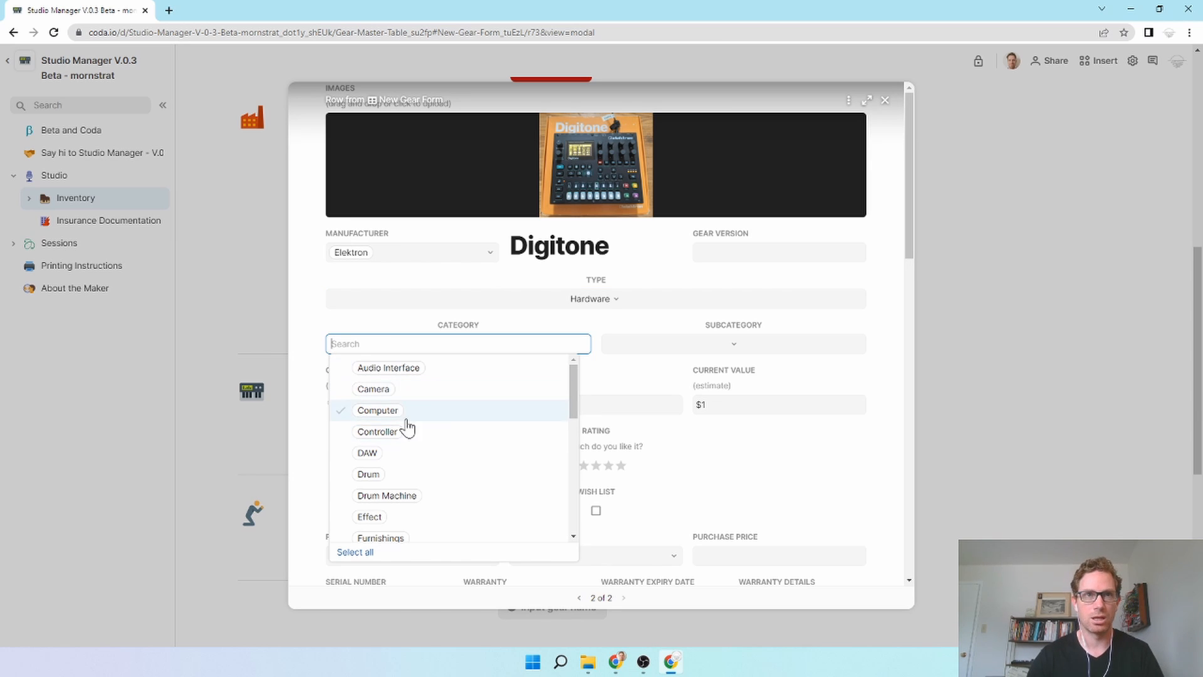
scroll(467, 438, down, 5)
scroll(470, 438, up, 5)
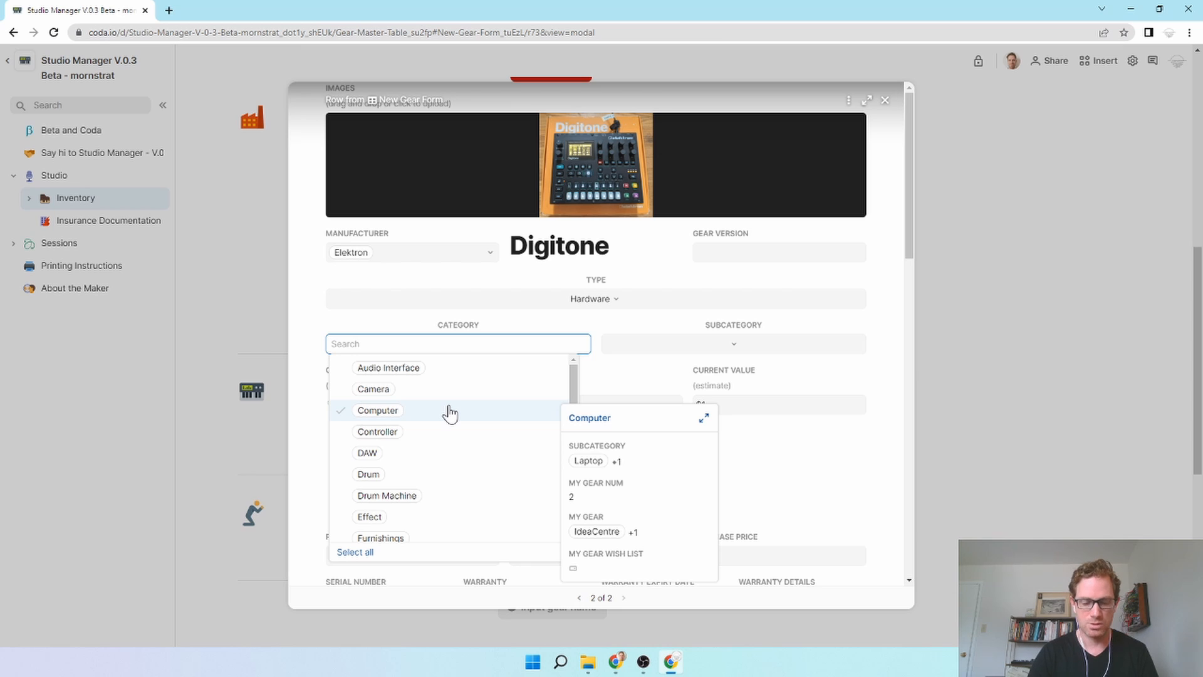
text(Syn)
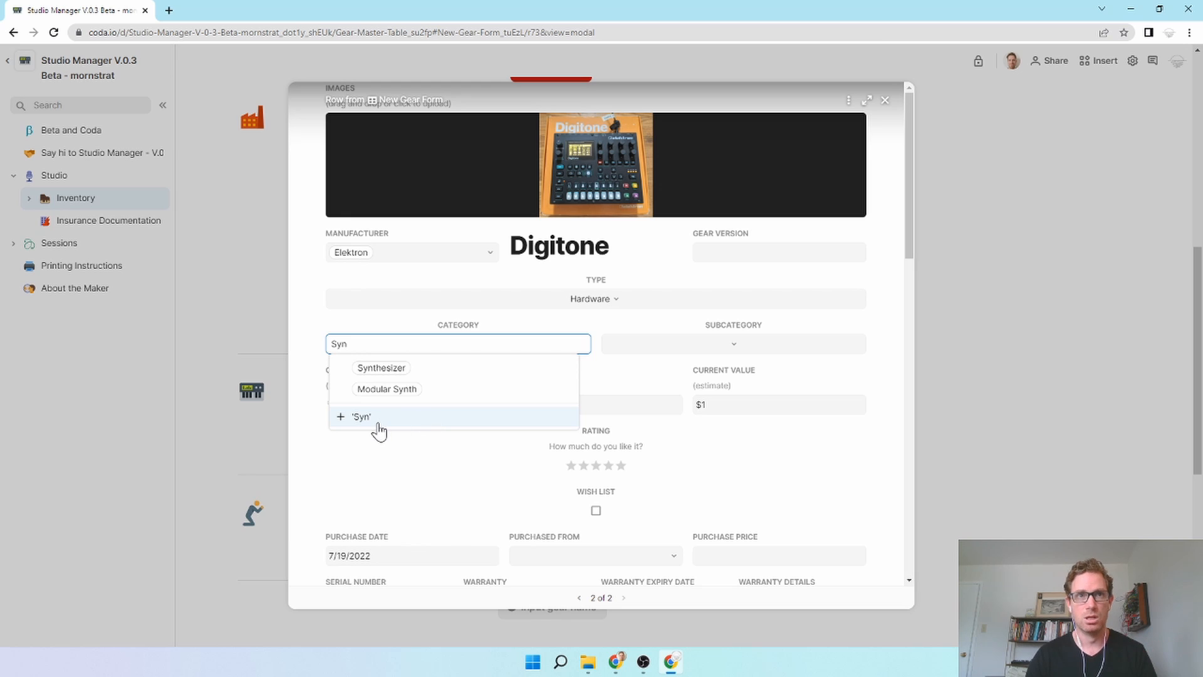
click(389, 371)
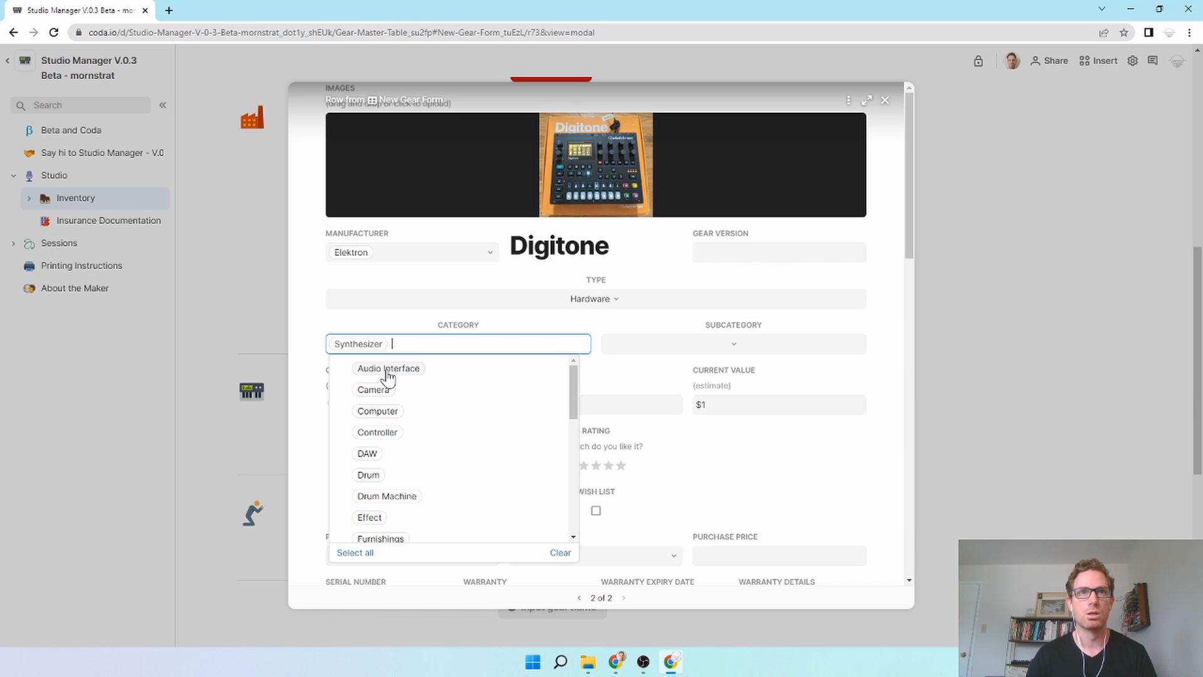
key(Tab)
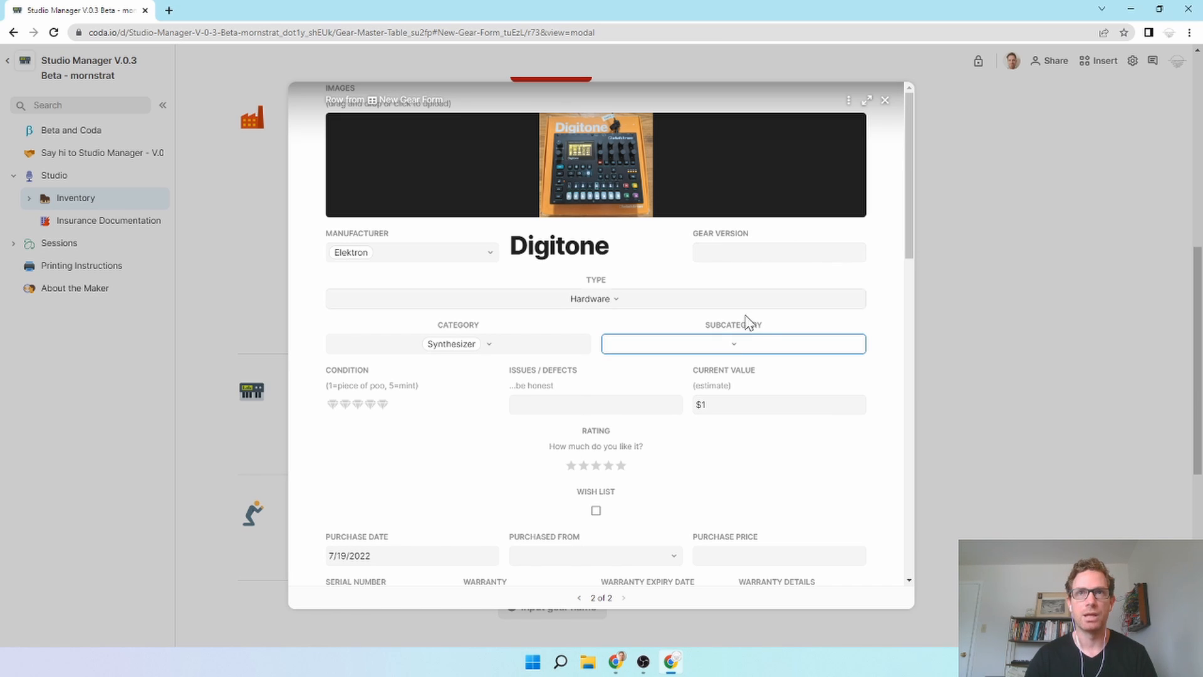
Choose Polyphonic as the Digitone's subcategory and rate its condition 4 out of 5.
click(738, 343)
click(655, 453)
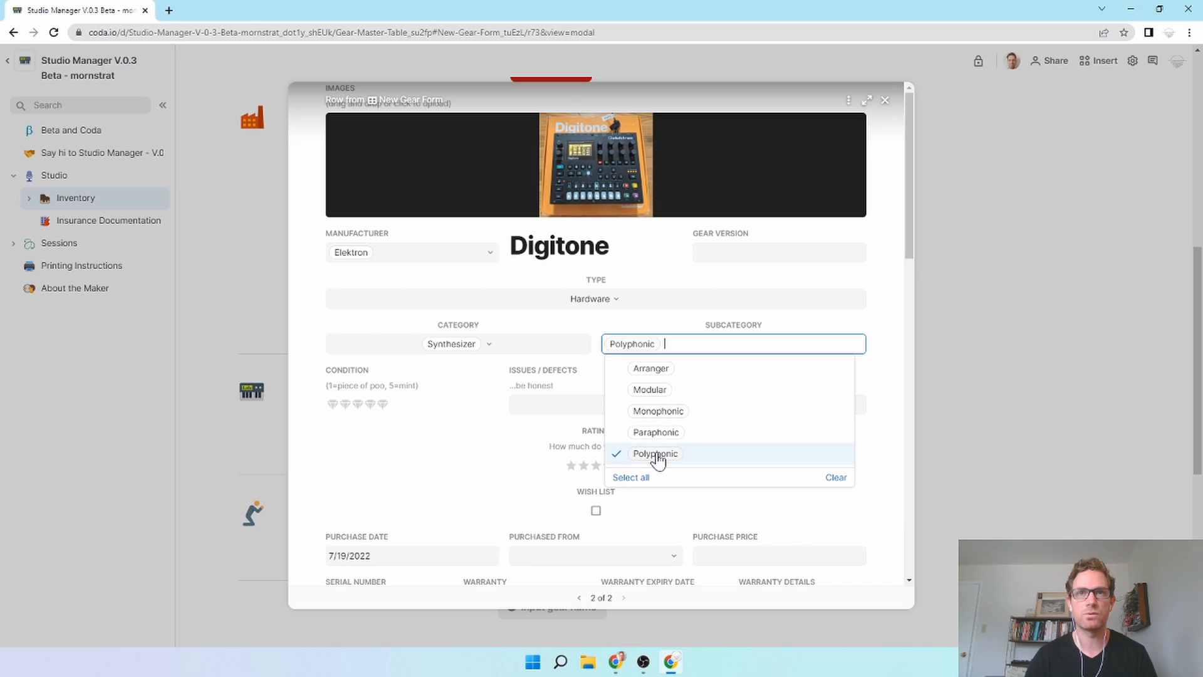
key(Tab)
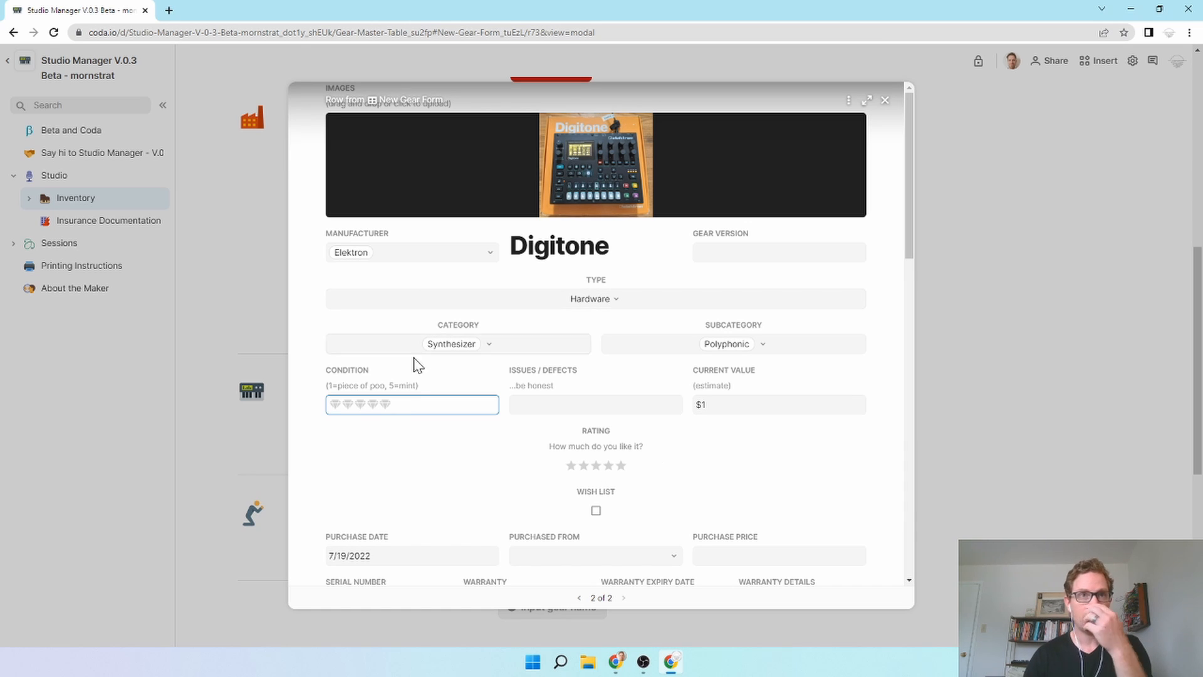
click(371, 405)
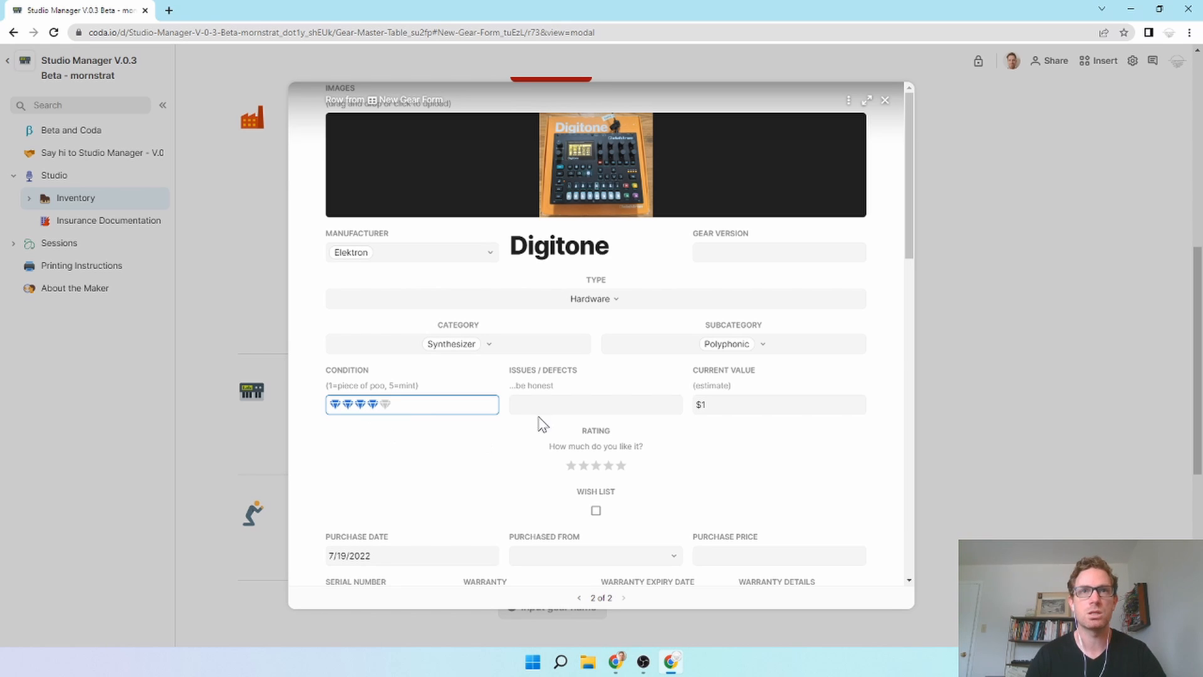
Set the Digitone's current value to $900 and its rating to five stars.
click(745, 414)
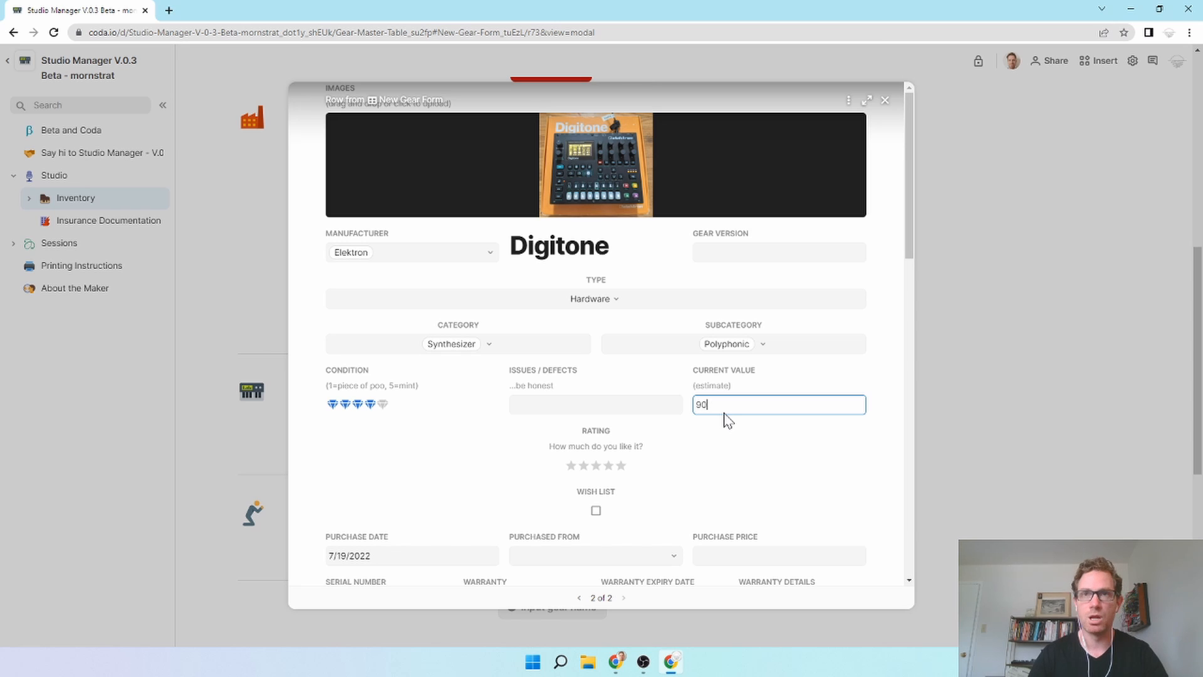
text(900)
key(Tab)
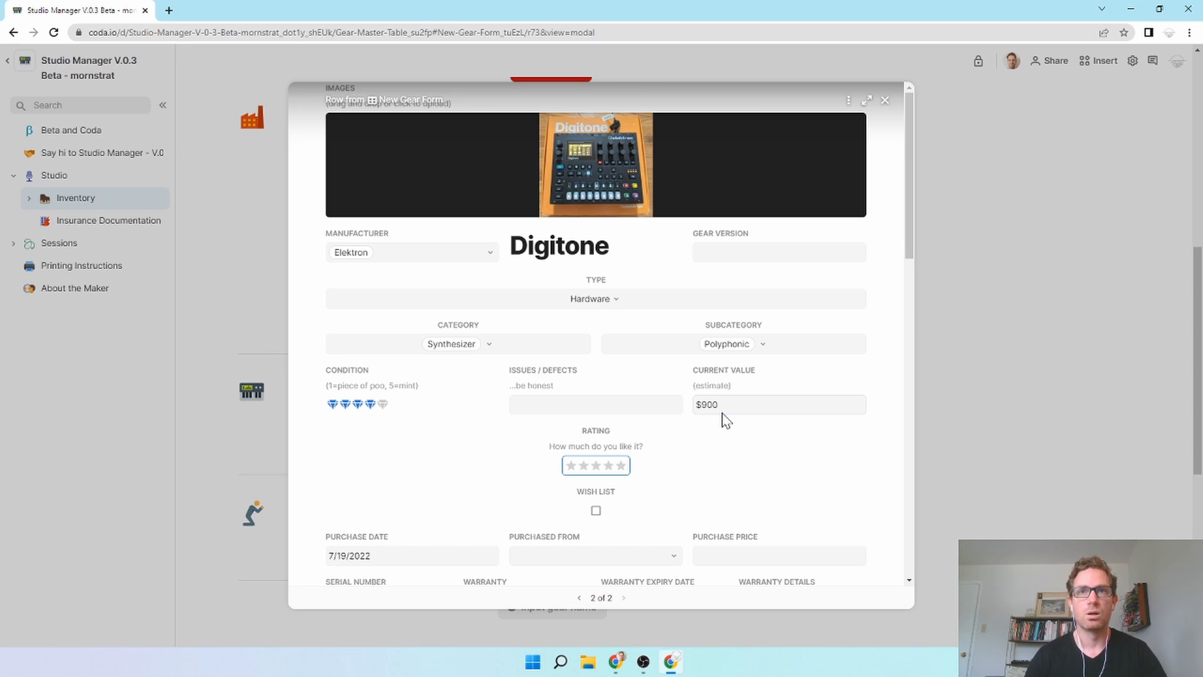
click(620, 465)
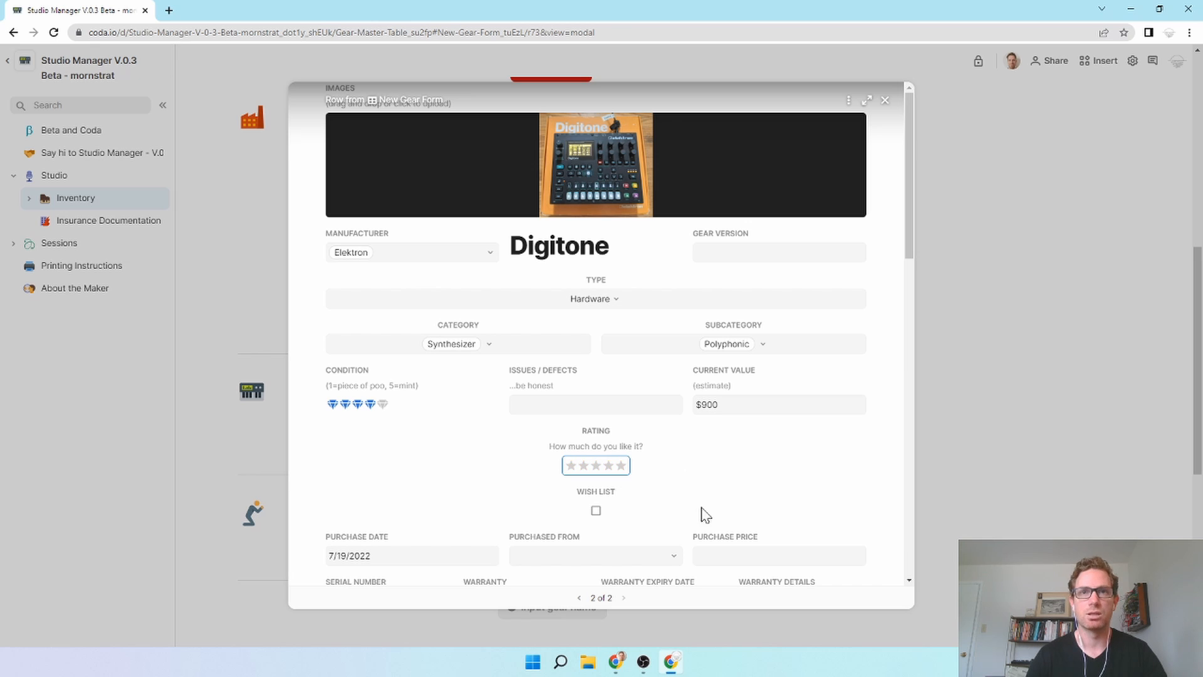
click(620, 466)
Set the Digitone's power supply to Wall Adapter.
scroll(719, 462, down, 3)
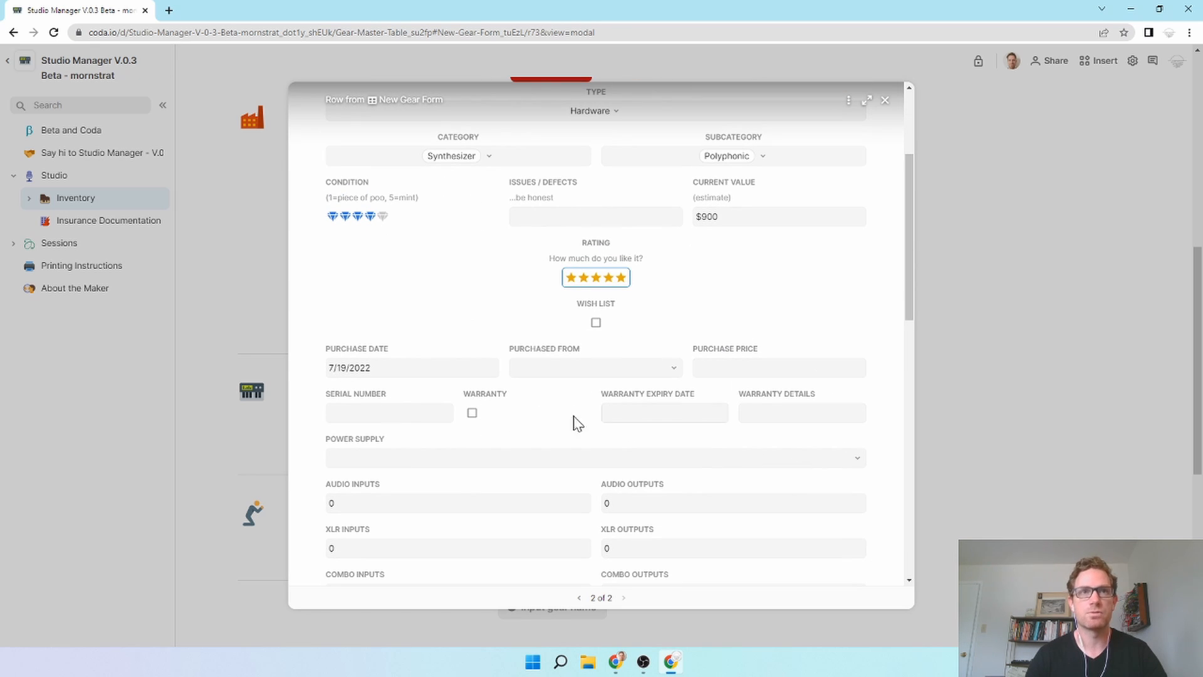
click(551, 461)
right_click(537, 488)
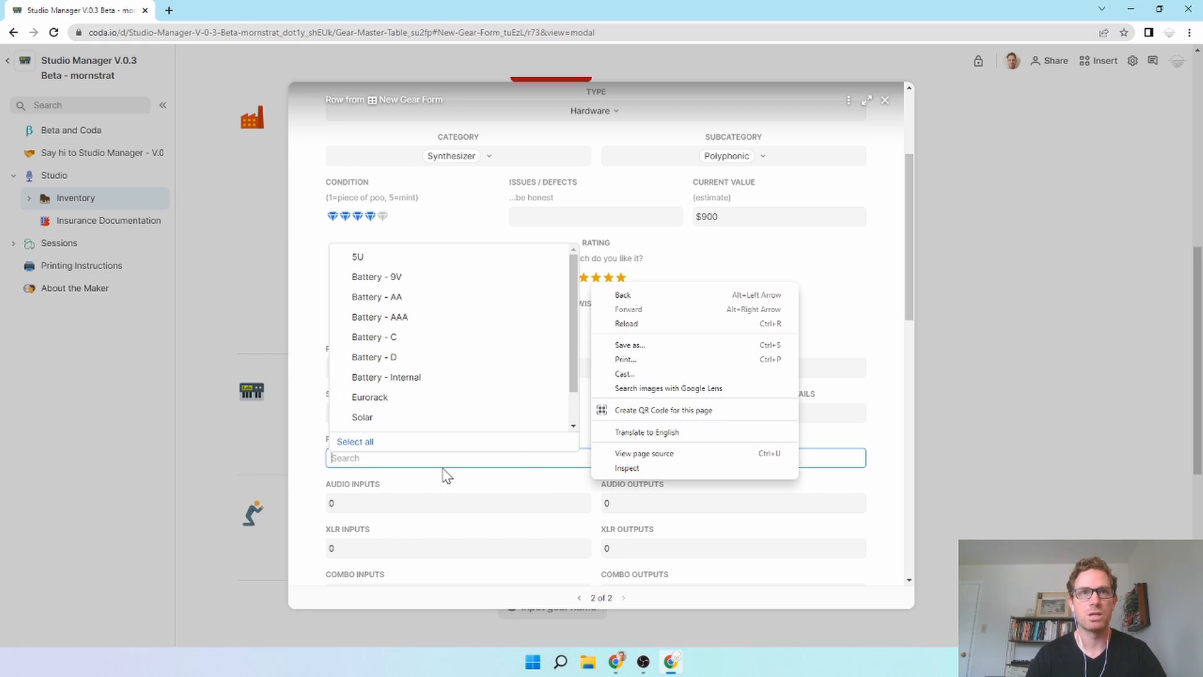
key(Escape)
scroll(459, 373, down, 1)
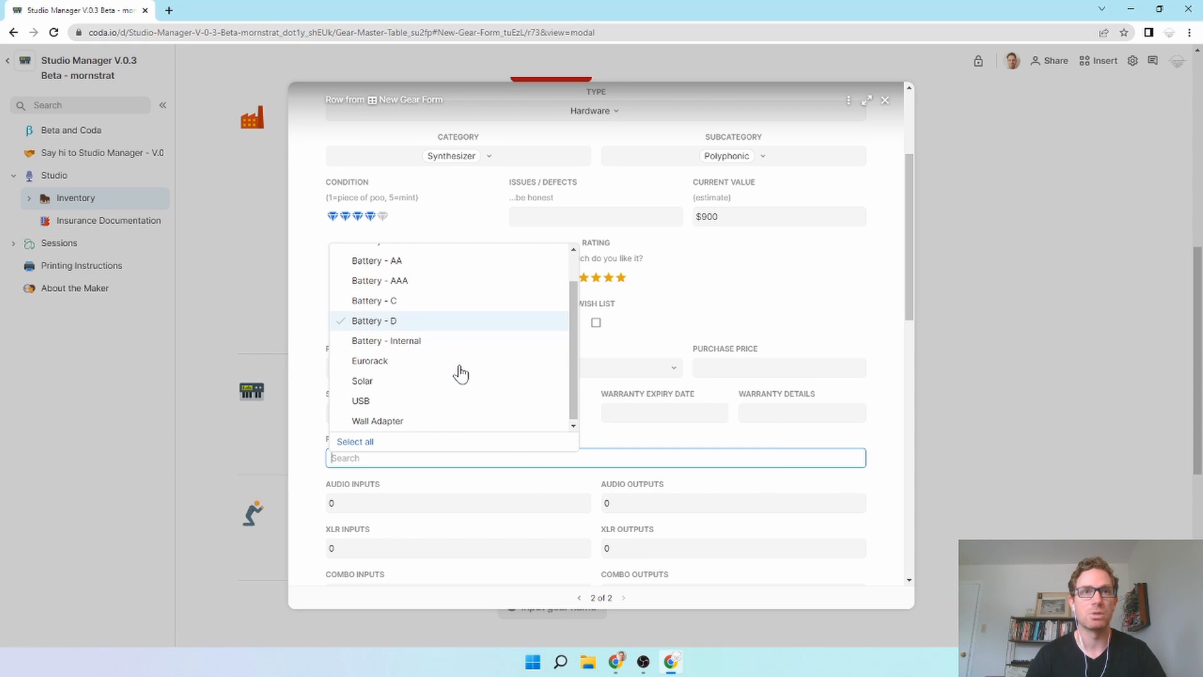
click(470, 418)
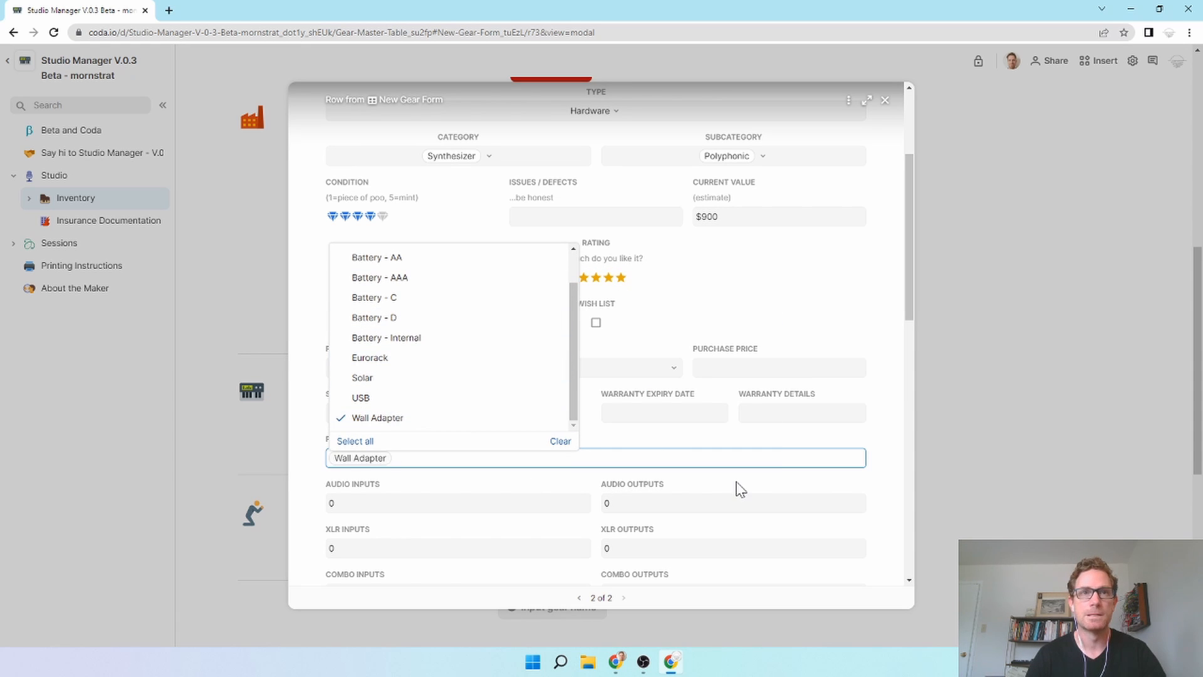
Fill in the Digitone's audio connections with 1 audio input, 2 audio outputs and 1 headphone output.
scroll(739, 489, down, 3)
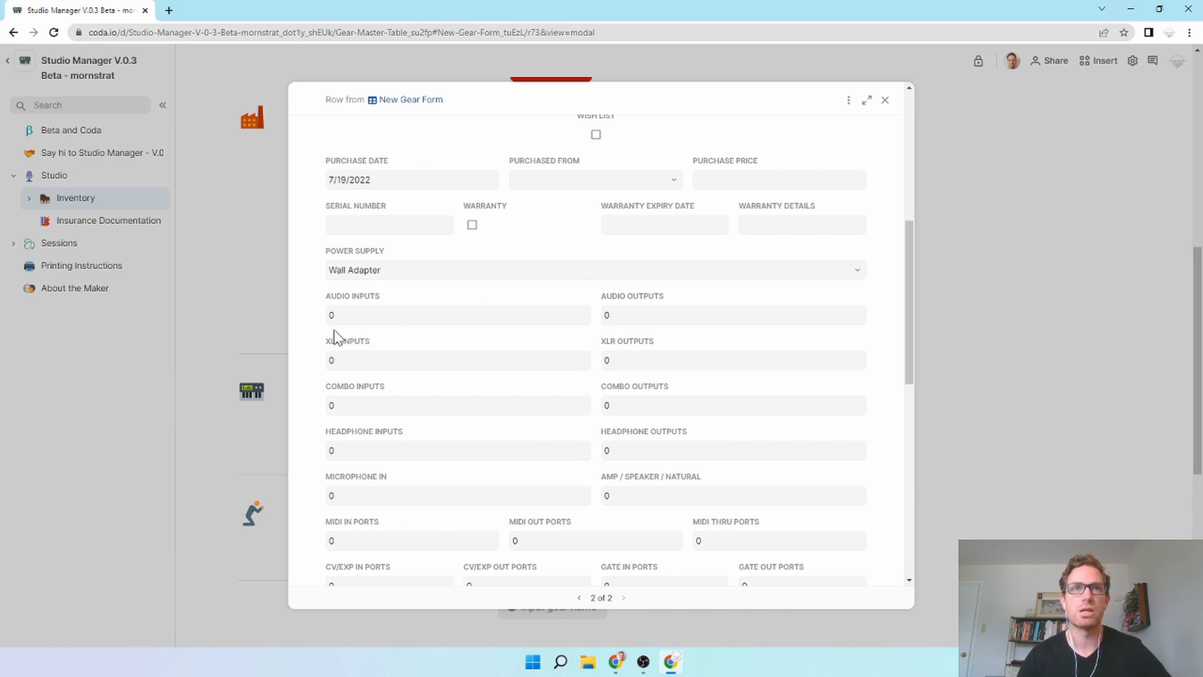
click(439, 318)
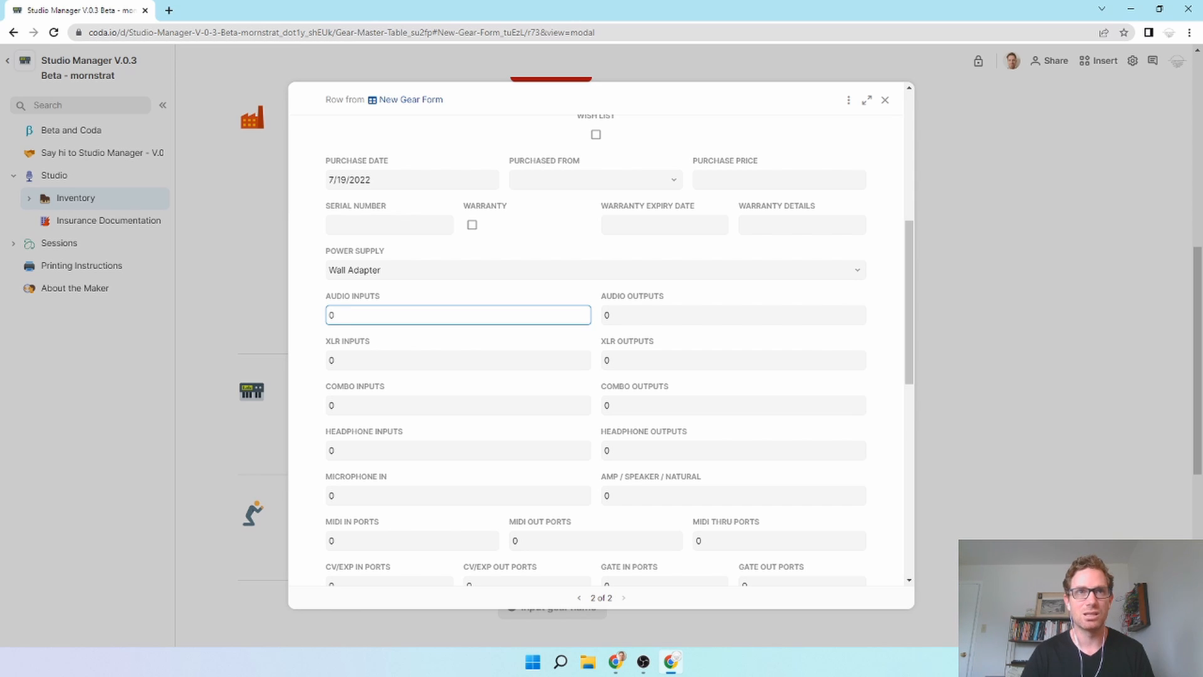
key(Tab)
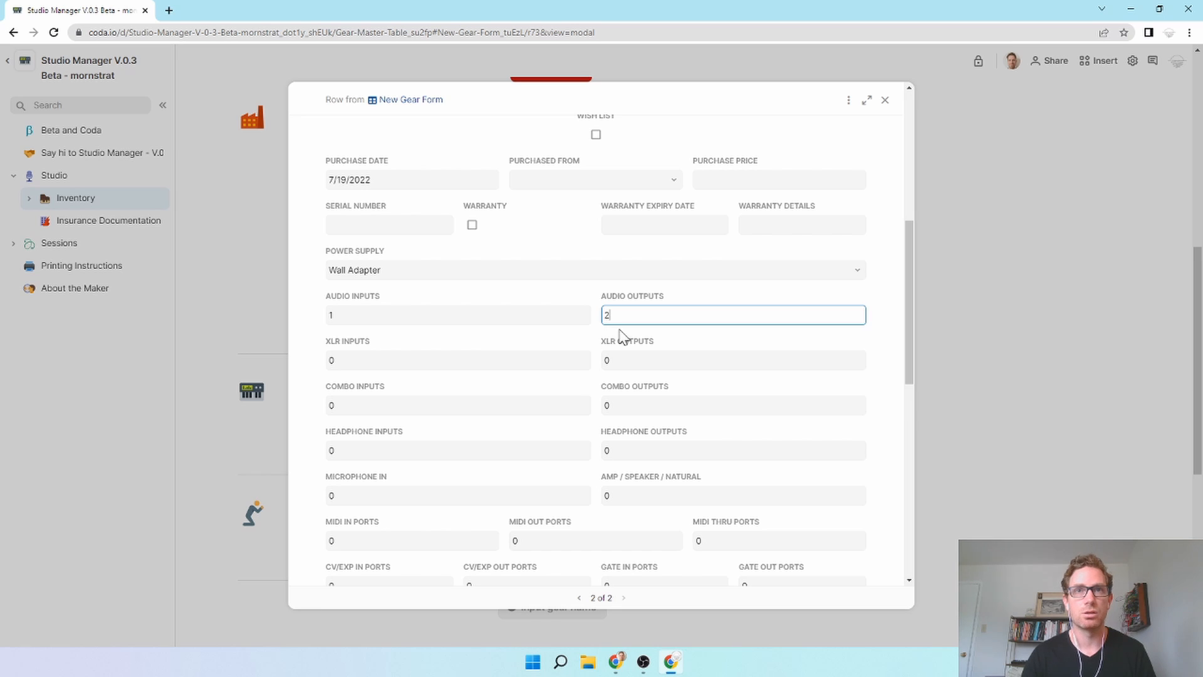
click(644, 453)
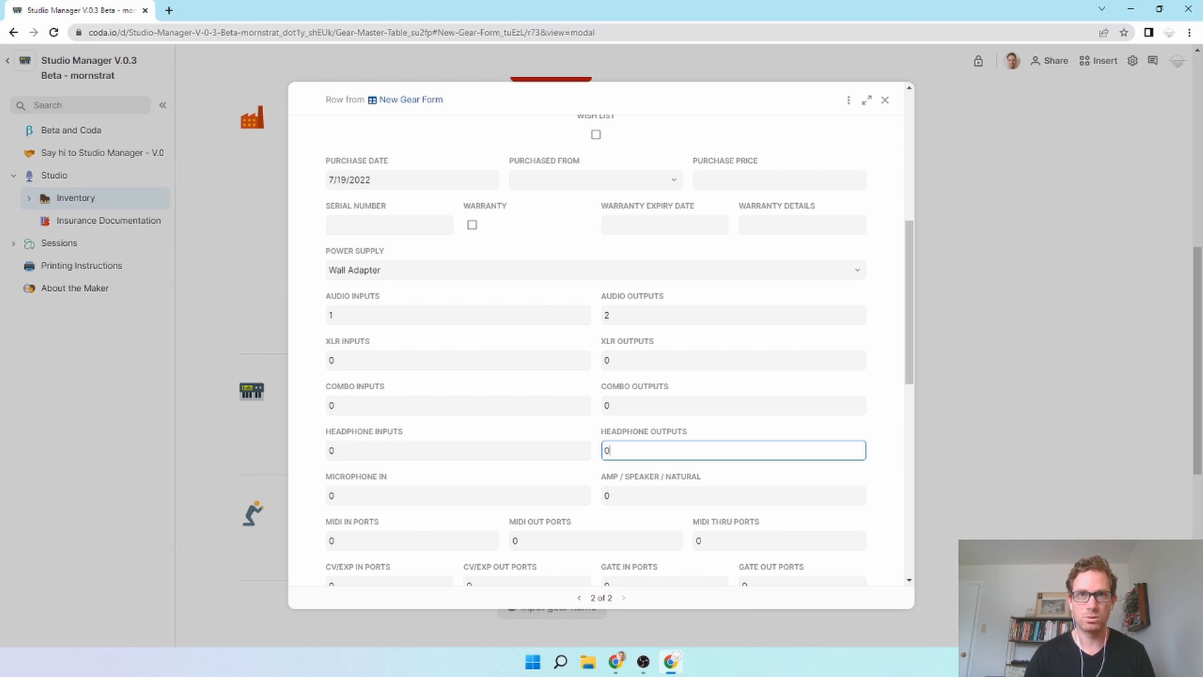
Set the MIDI in, MIDI out, MIDI thru and USB MIDI/audio port counts to 1 each.
click(364, 547)
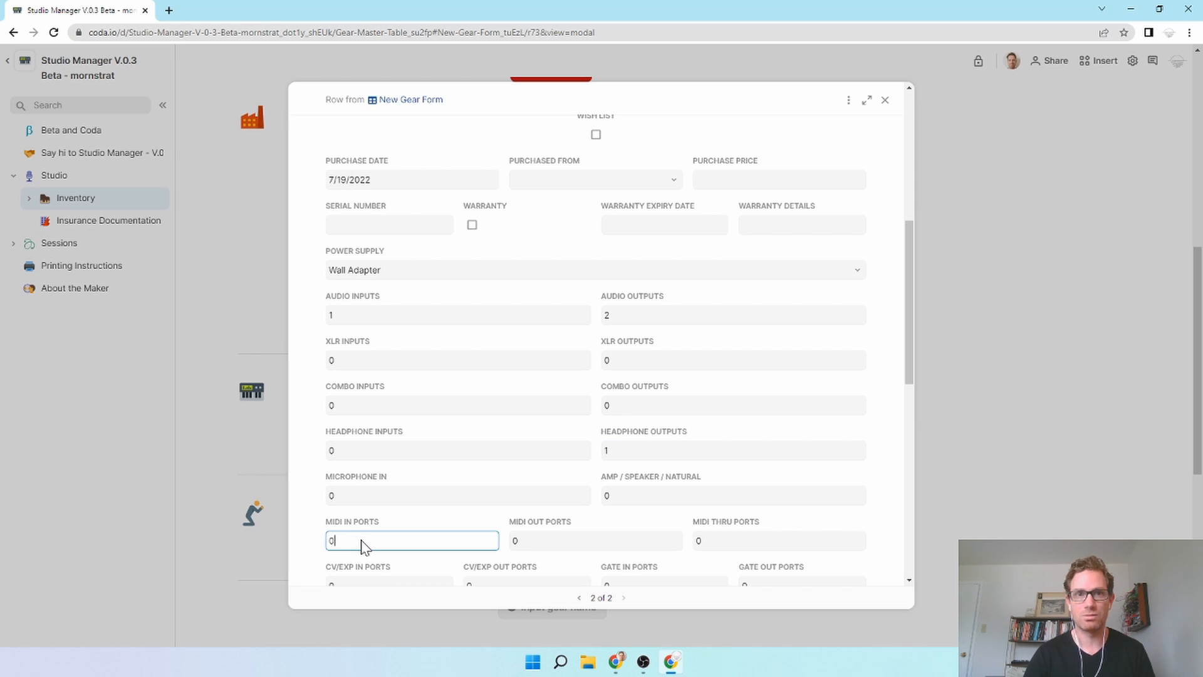
key(Tab)
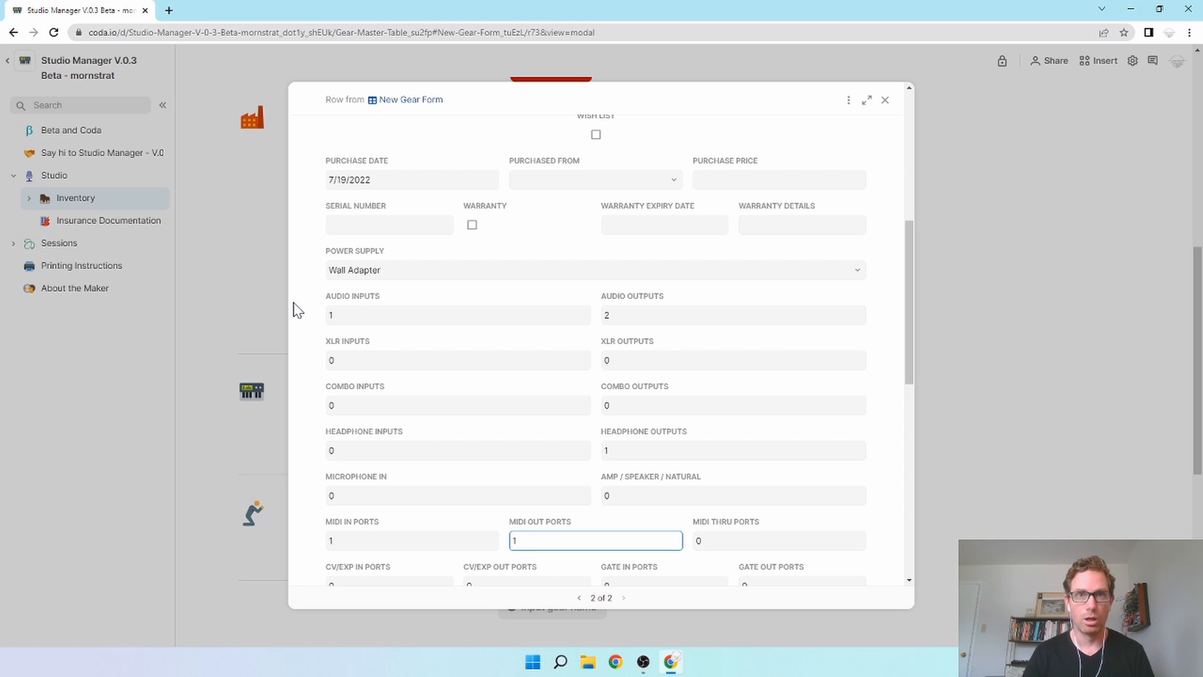
key(Tab)
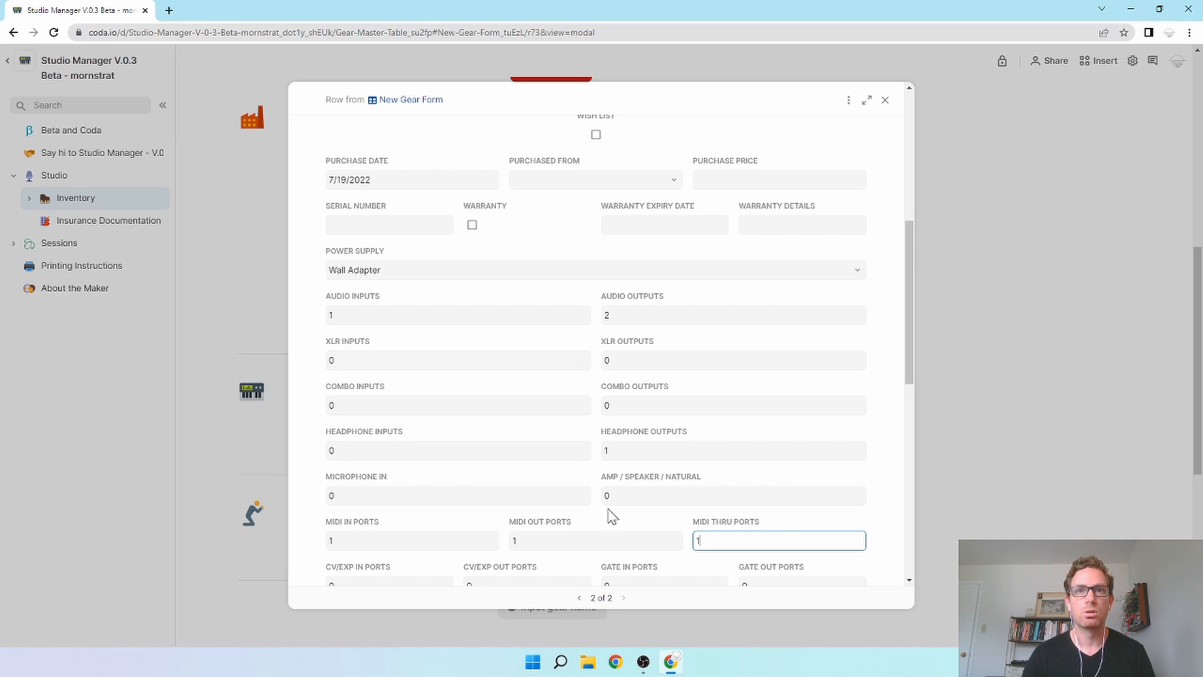
scroll(623, 517, down, 3)
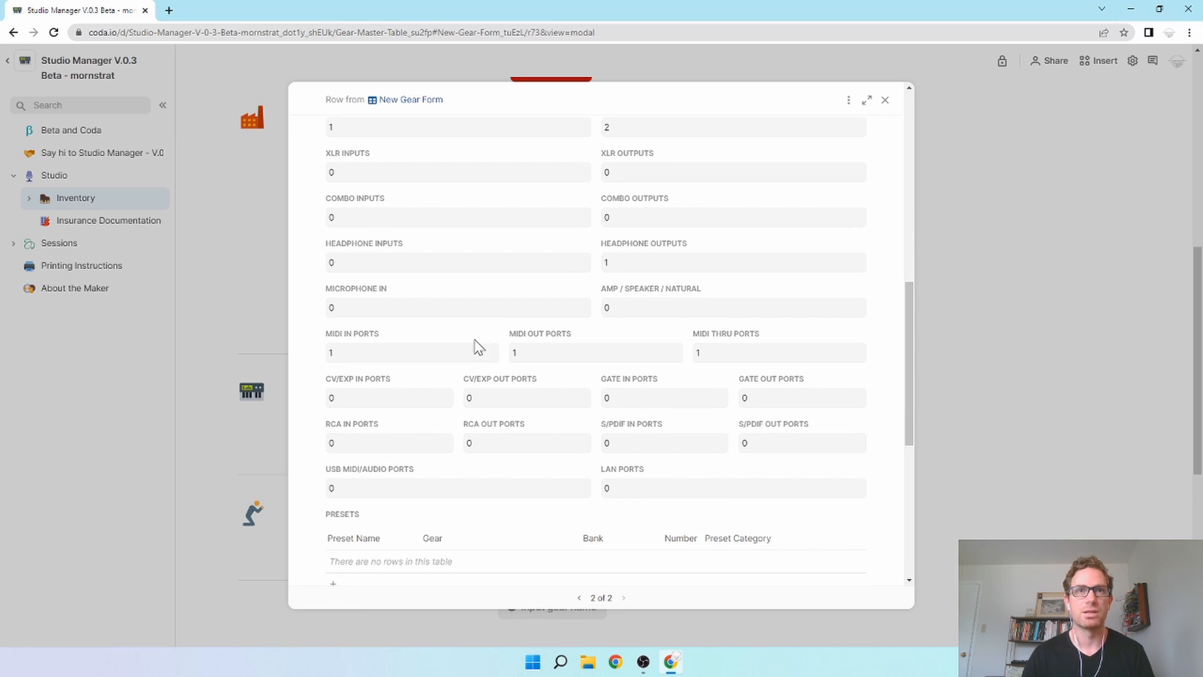
click(408, 490)
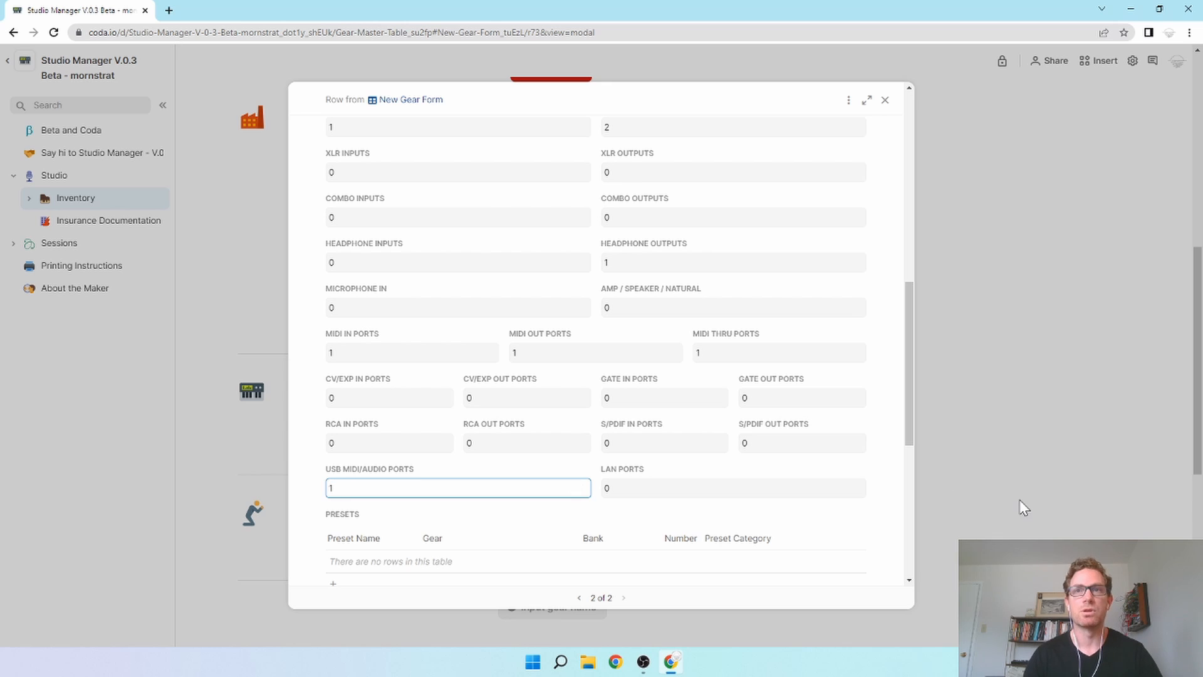
Look over the presets, notes, manual and attachments fields of the Digitone's record and close the form.
scroll(909, 447, down, 3)
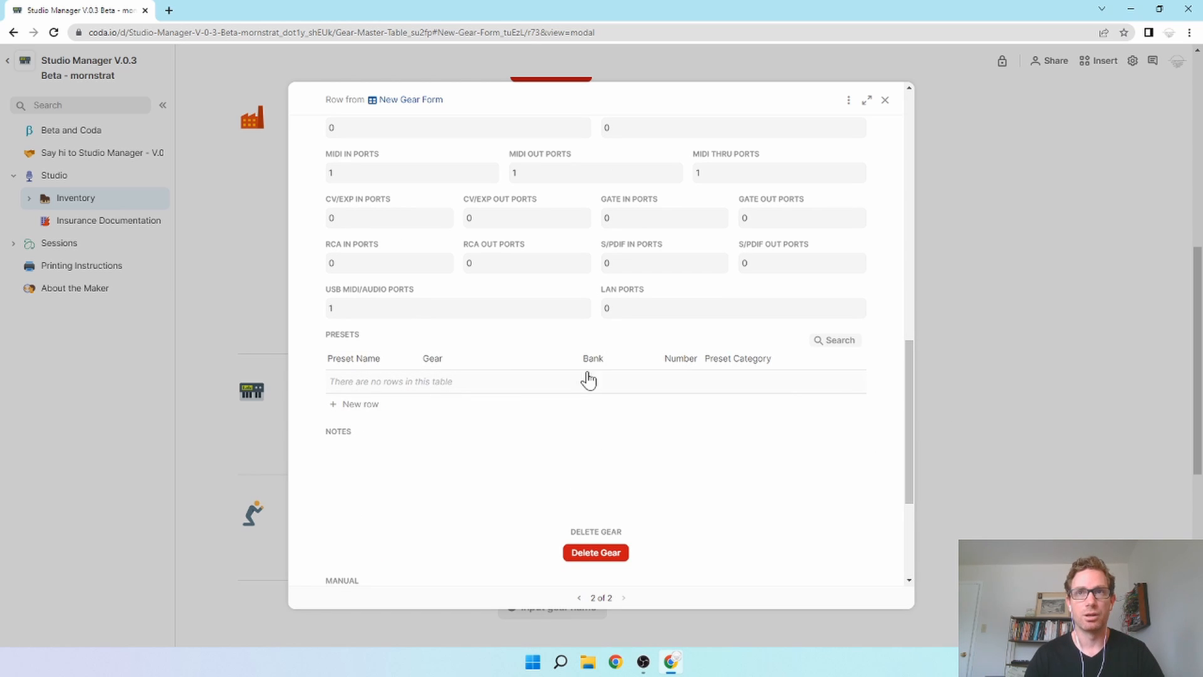
scroll(600, 351, down, 3)
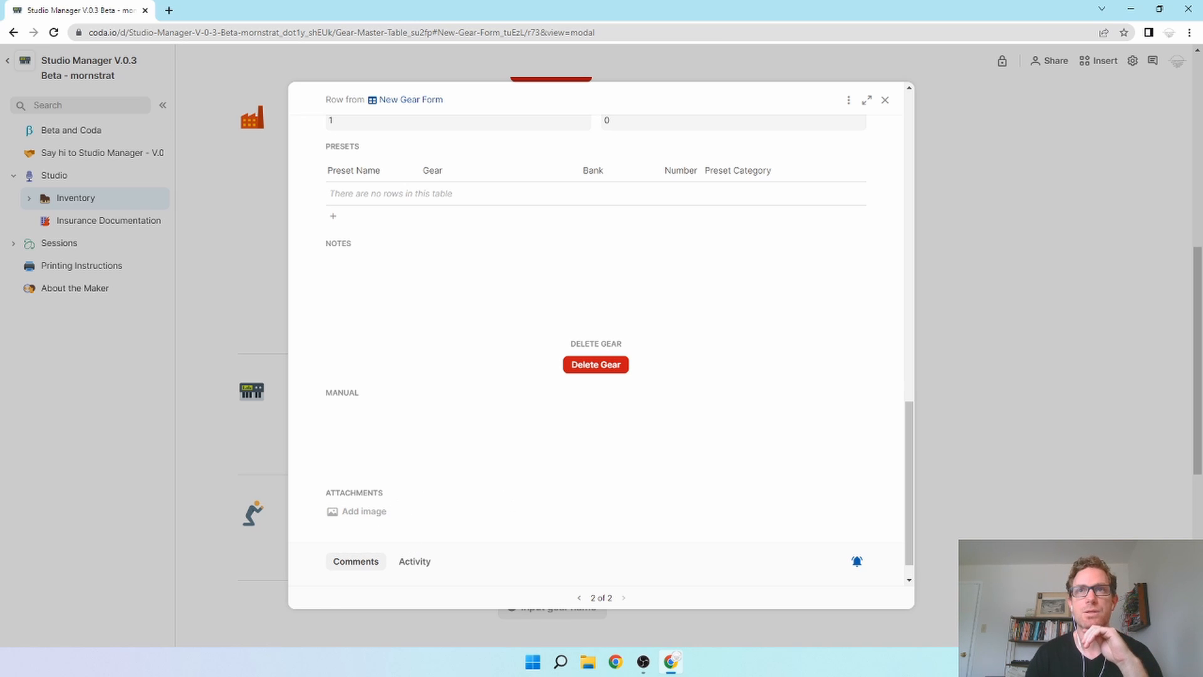
scroll(749, 456, up, 15)
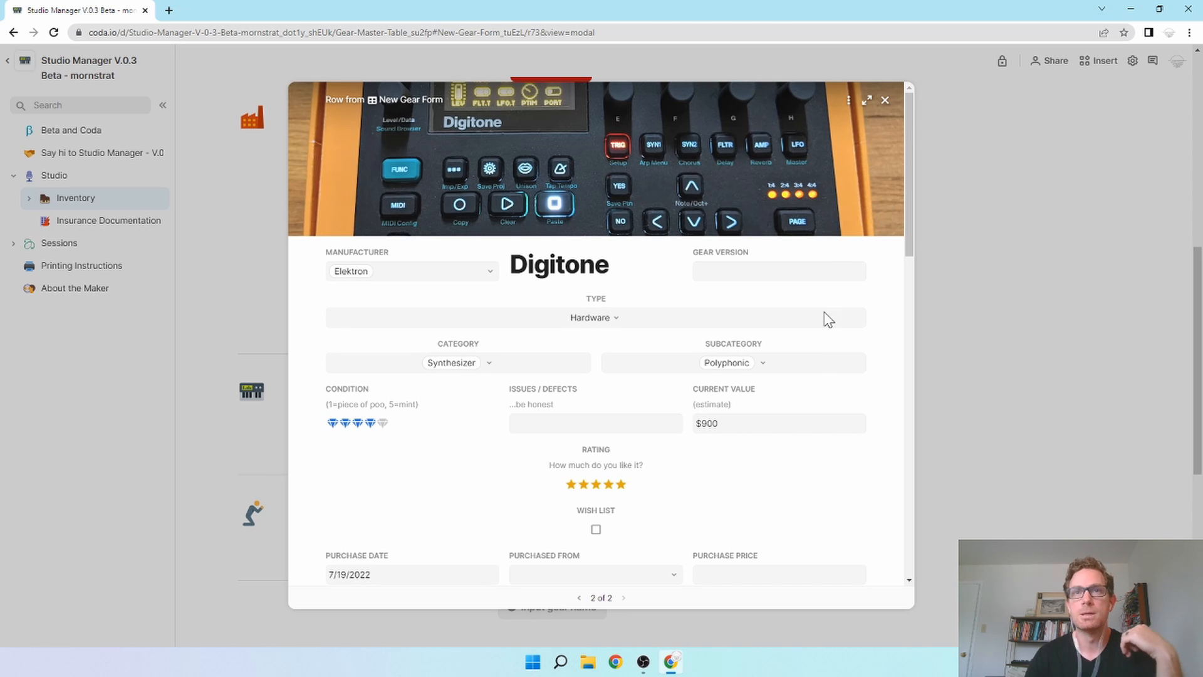
click(884, 102)
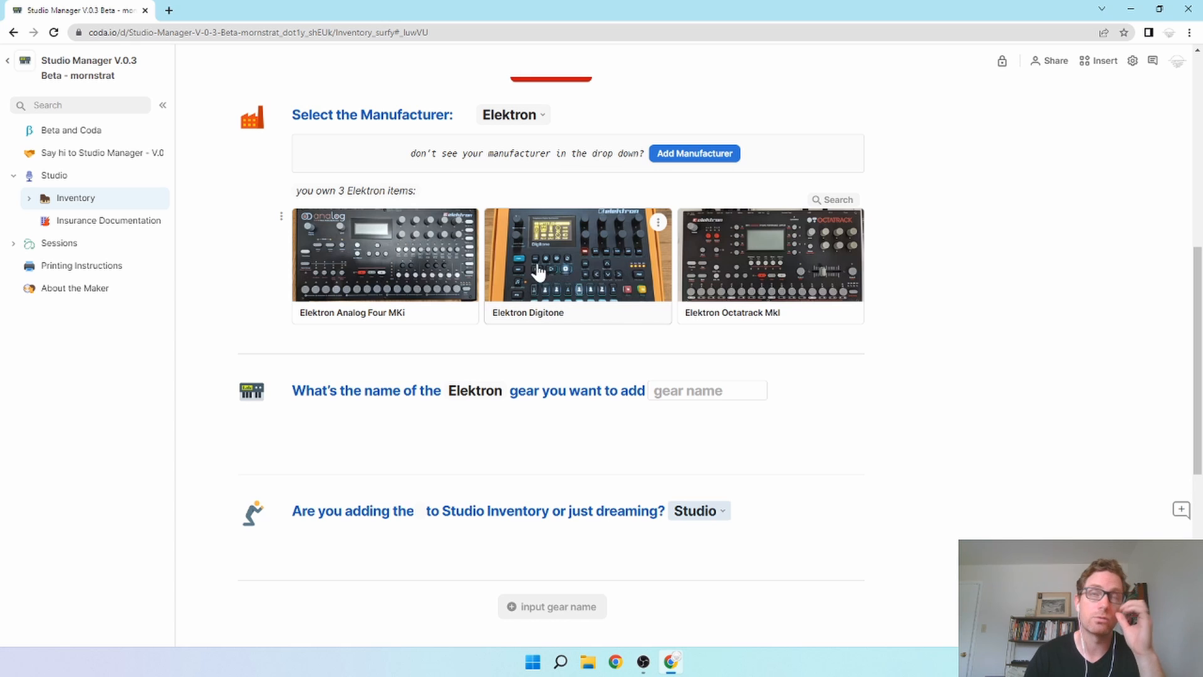
View the Sell Gear, Studio Inventory and Wish List sections below the Add Gear form.
scroll(525, 398, down, 4)
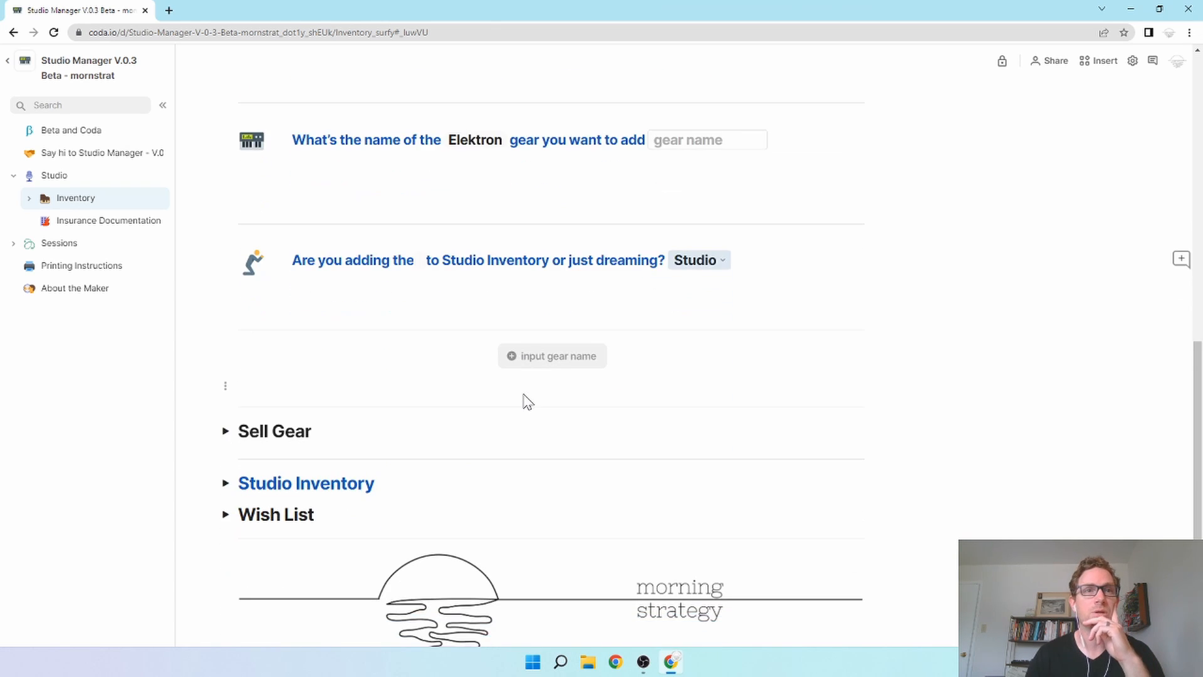
scroll(526, 401, down, 2)
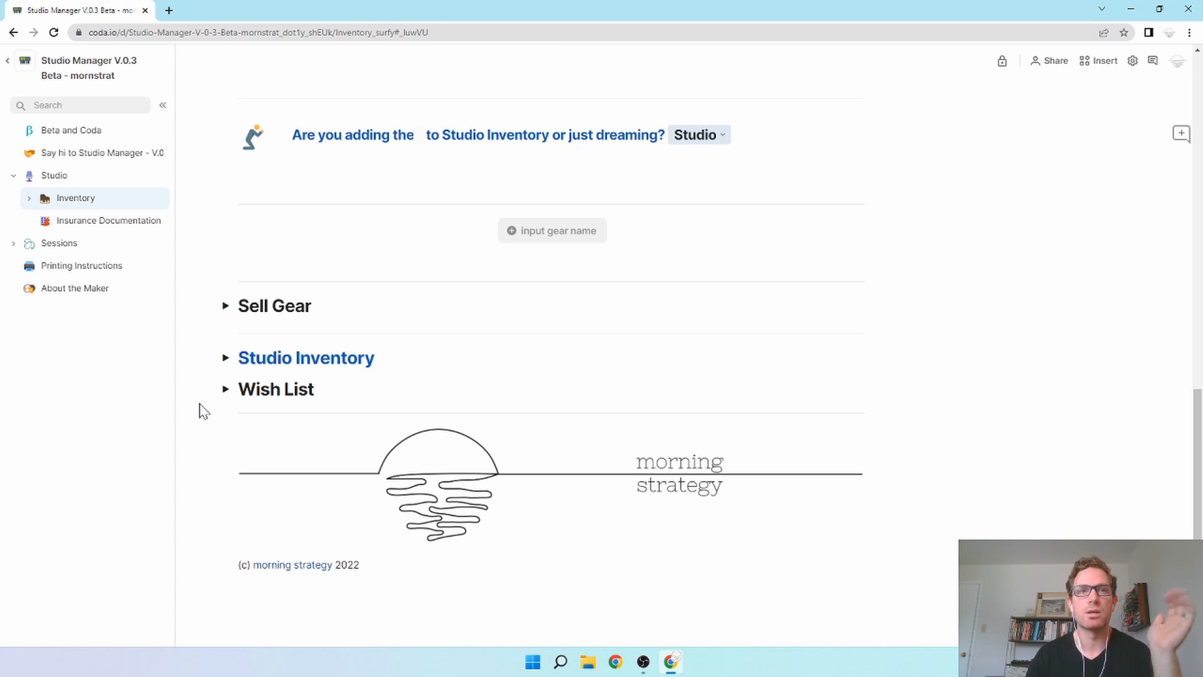
Check the Wish List's contents and collapse it, and expand the Studio Inventory section to browse its gear cards.
click(225, 389)
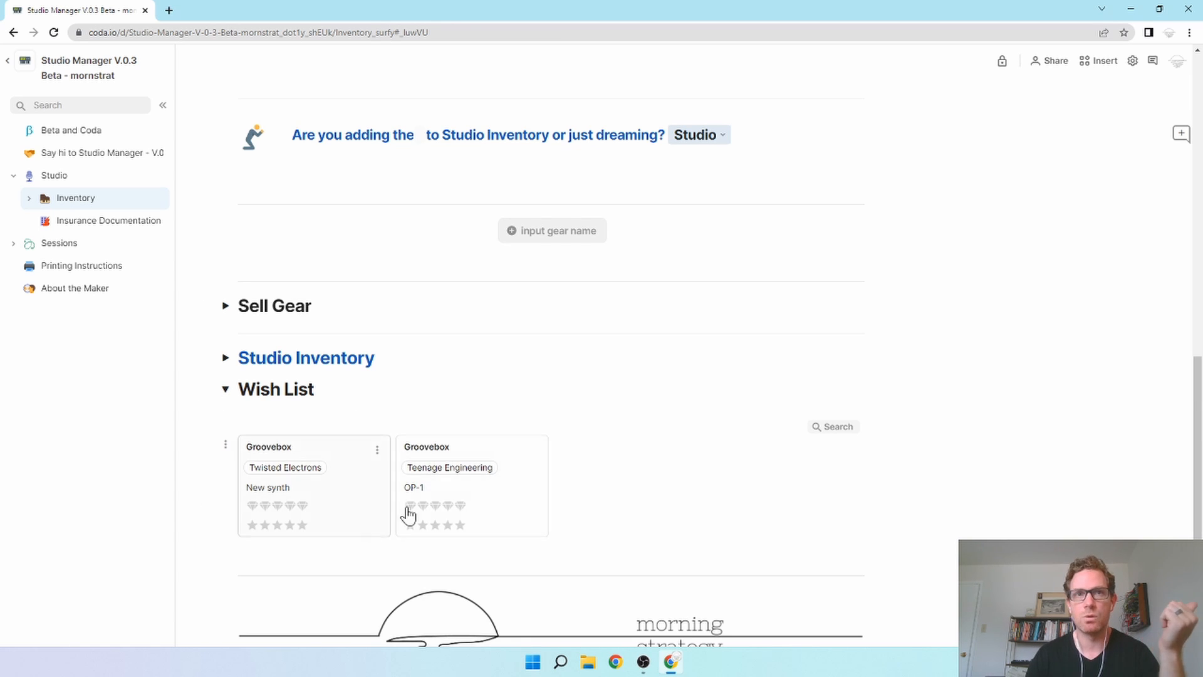
click(225, 389)
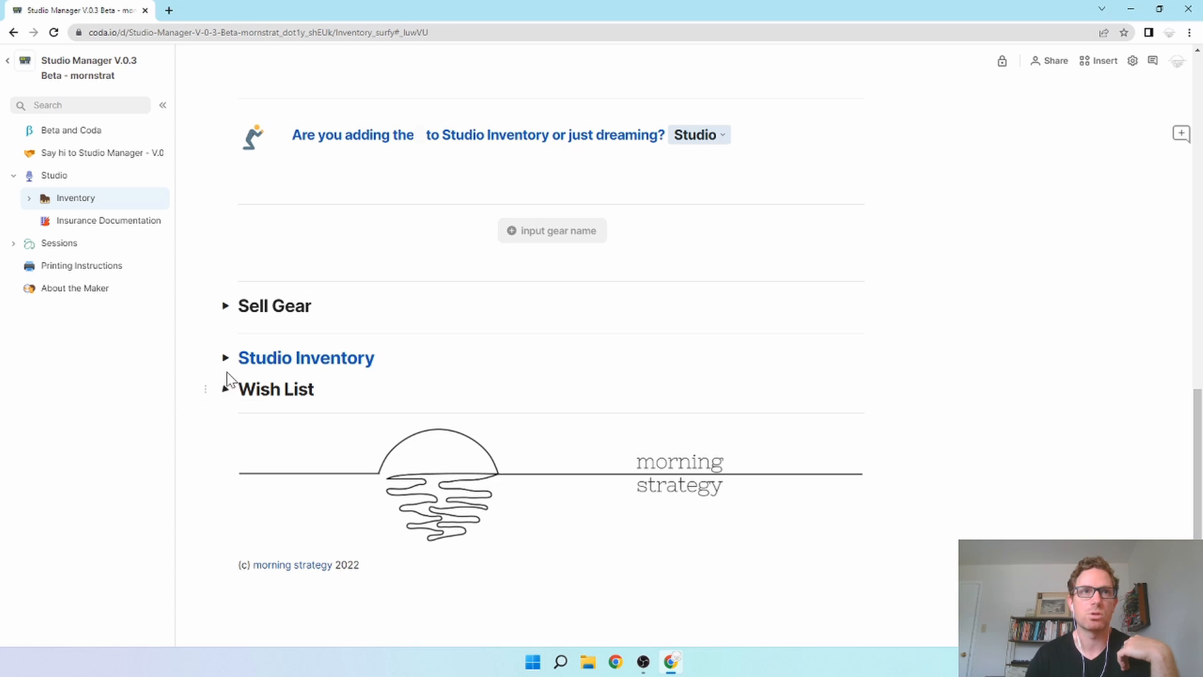
click(226, 362)
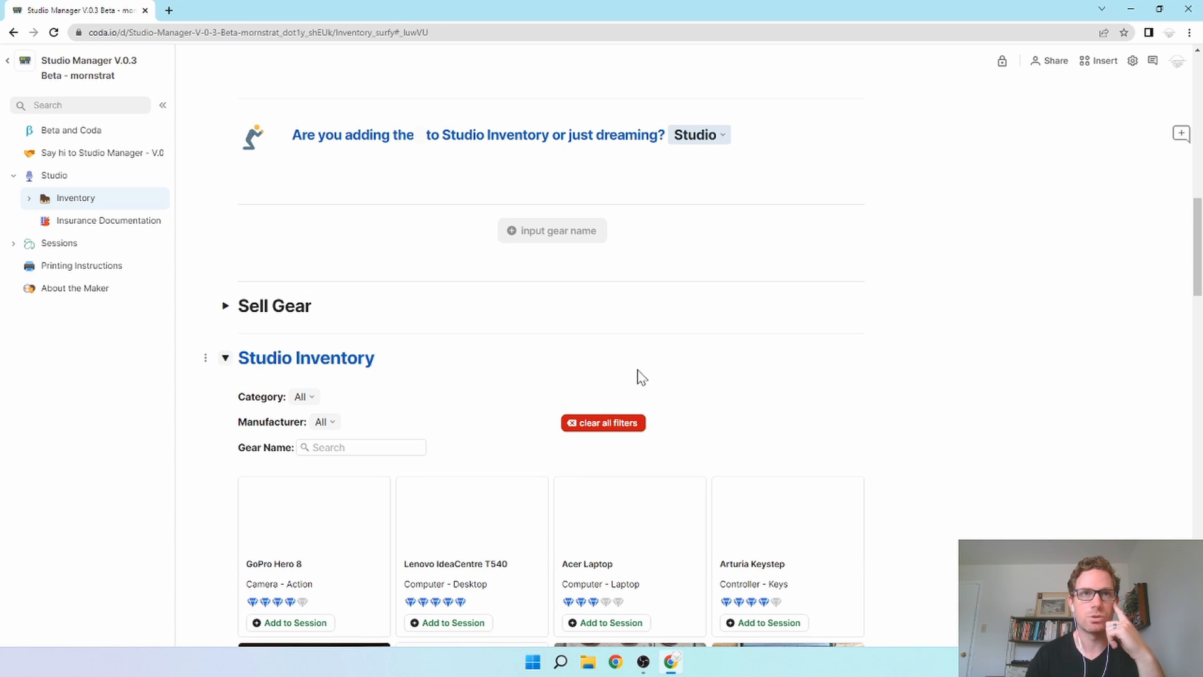
scroll(677, 367, down, 2)
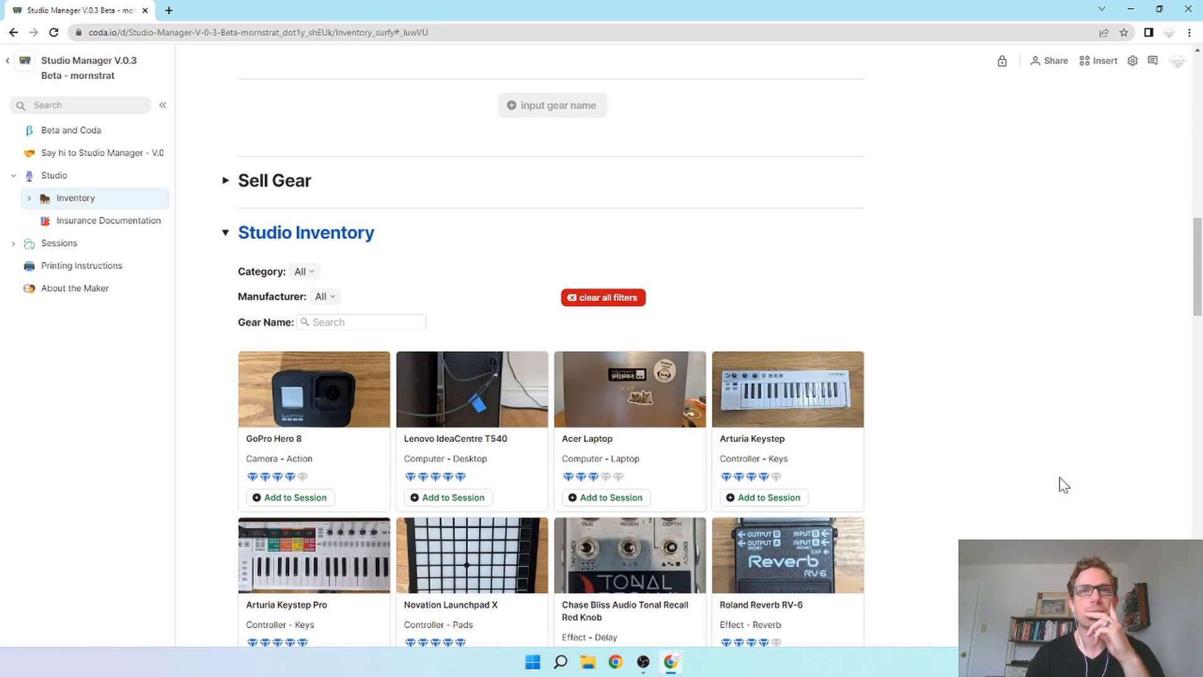
scroll(961, 456, down, 8)
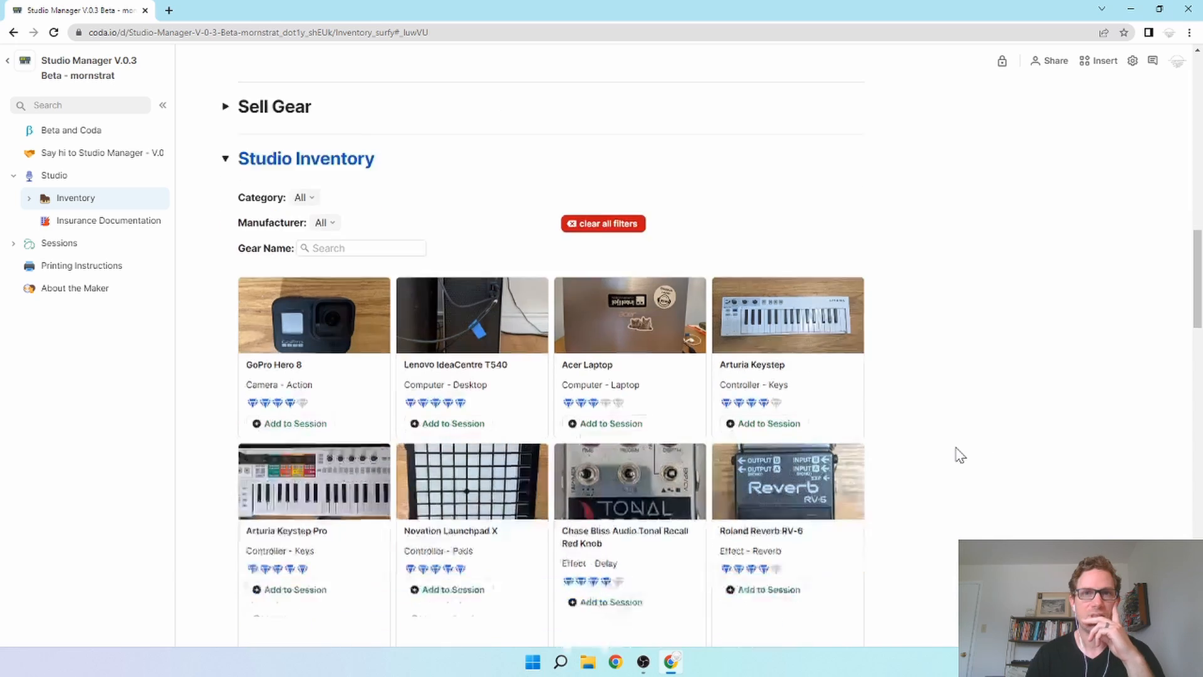
scroll(960, 456, down, 2)
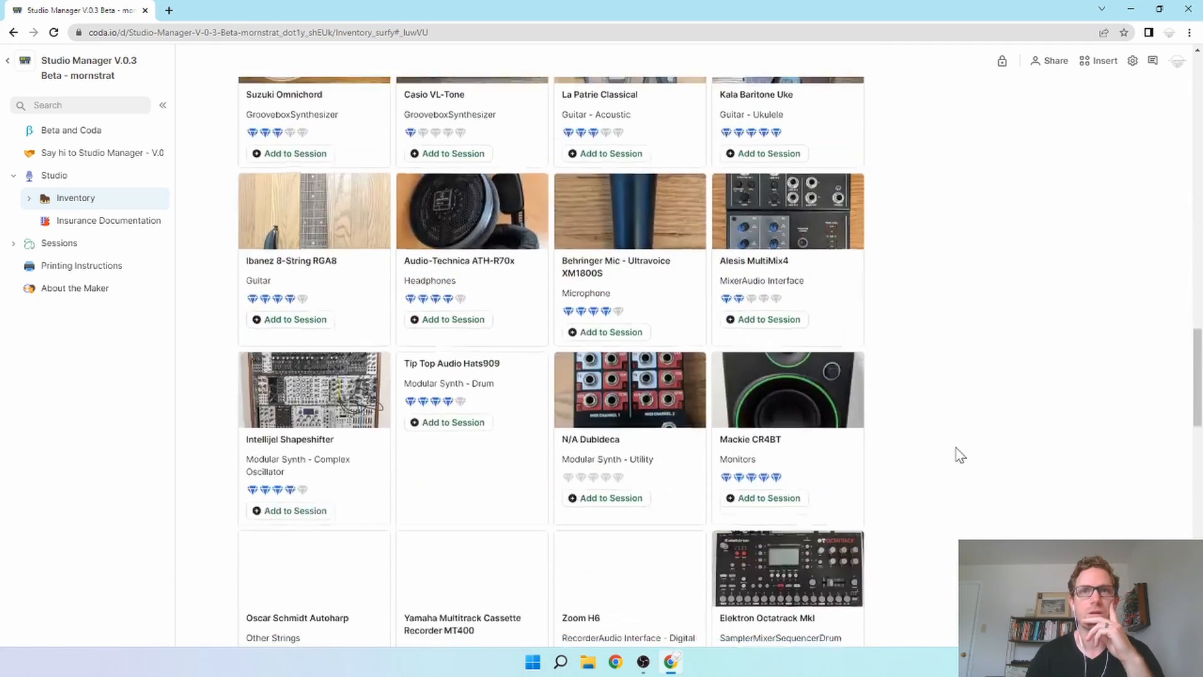
scroll(960, 456, up, 7)
scroll(958, 456, up, 4)
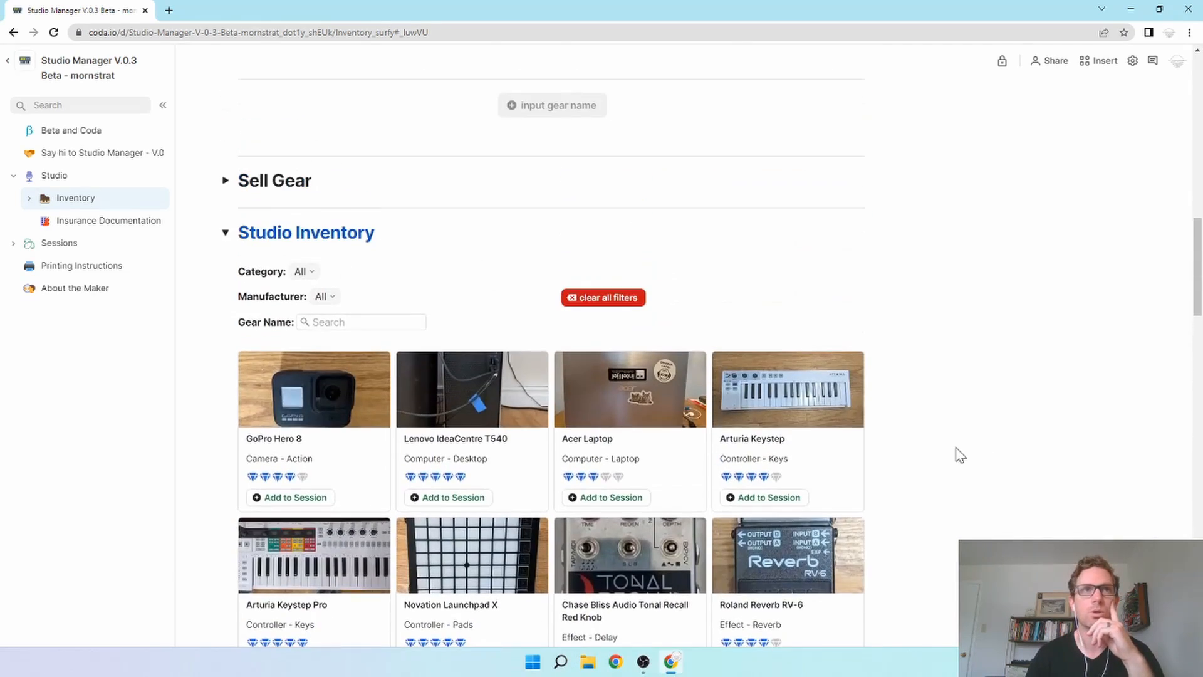
Filter the Studio Inventory by category so only Drum Machine gear is listed.
click(313, 274)
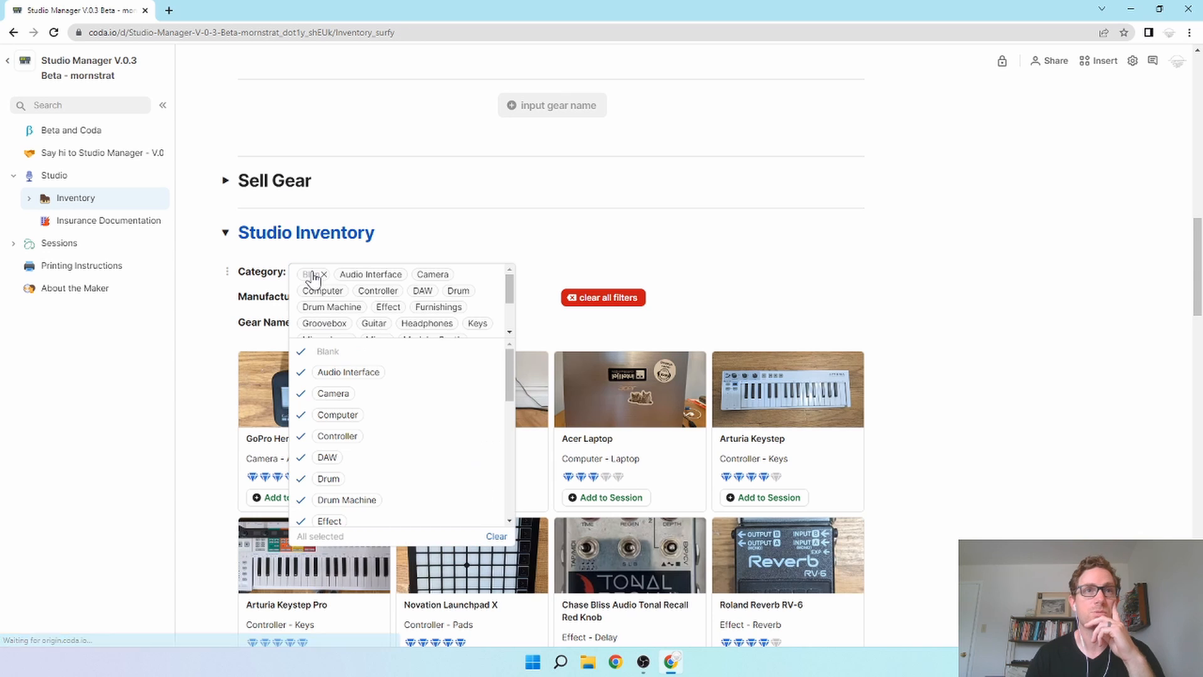
click(495, 536)
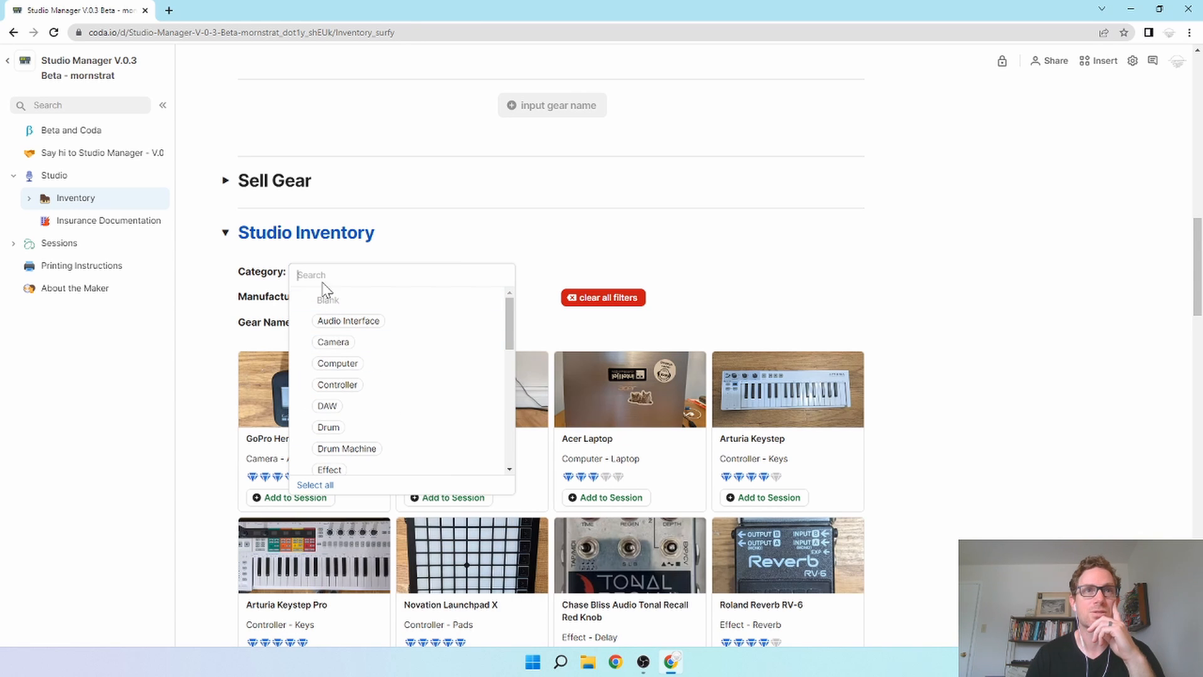
click(362, 451)
key(Escape)
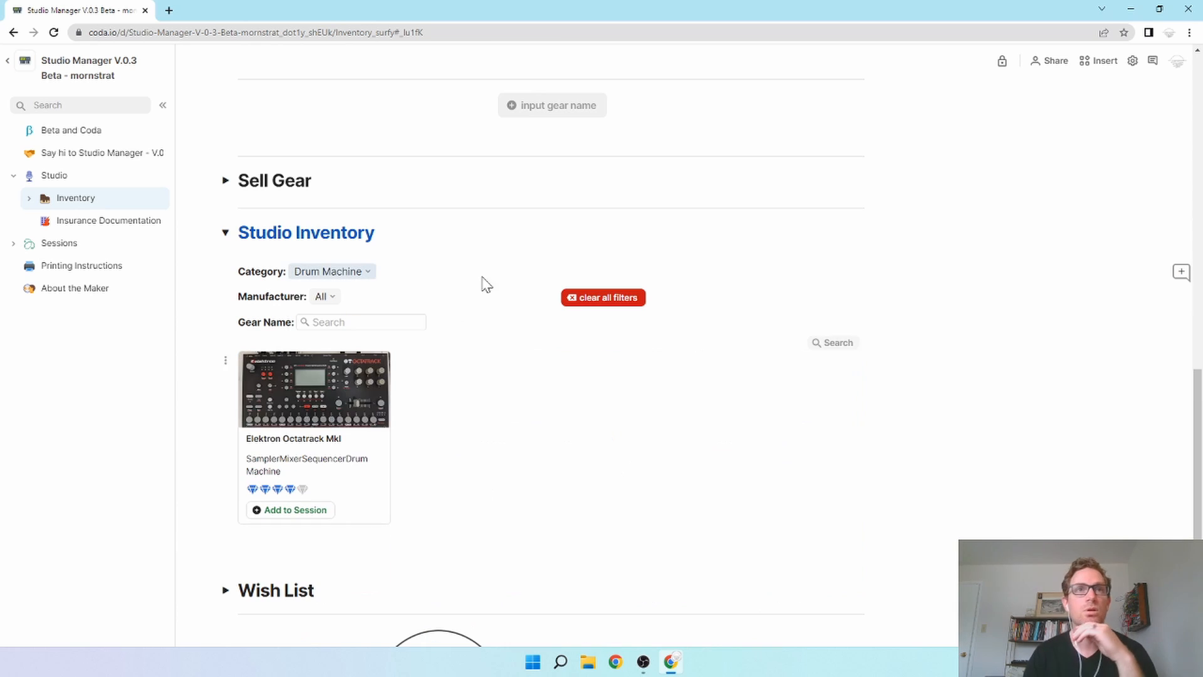
Reset the Category filter to include all categories, and look over the options of the Manufacturer filter.
click(362, 278)
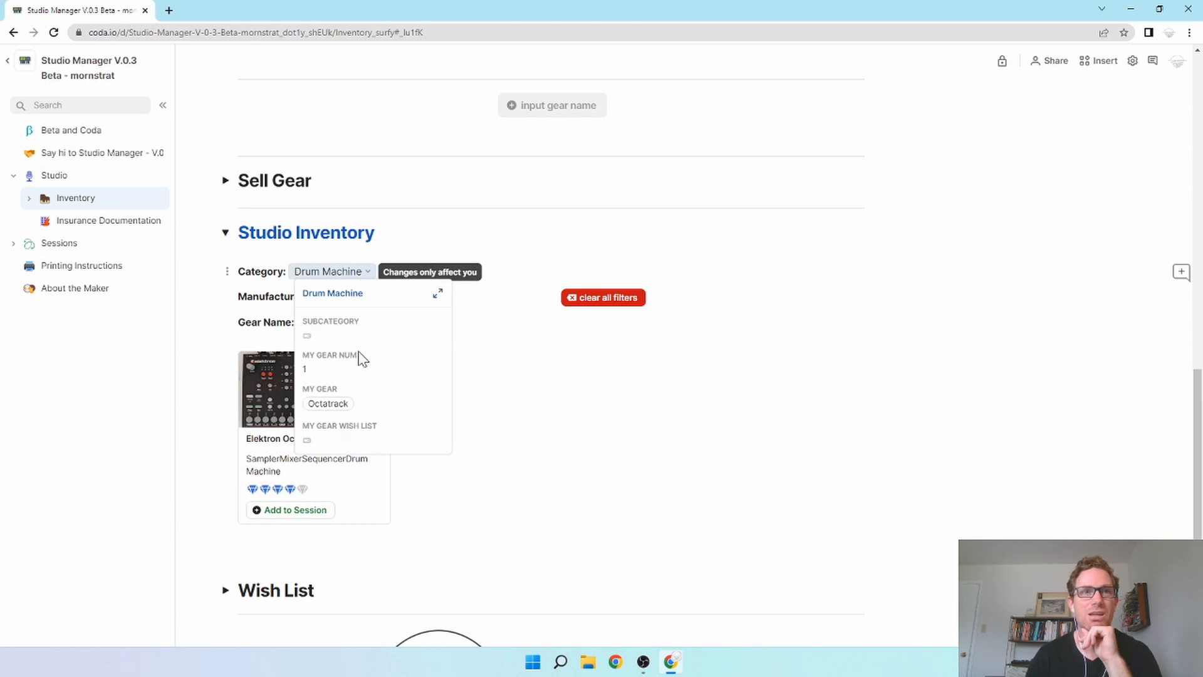
click(325, 488)
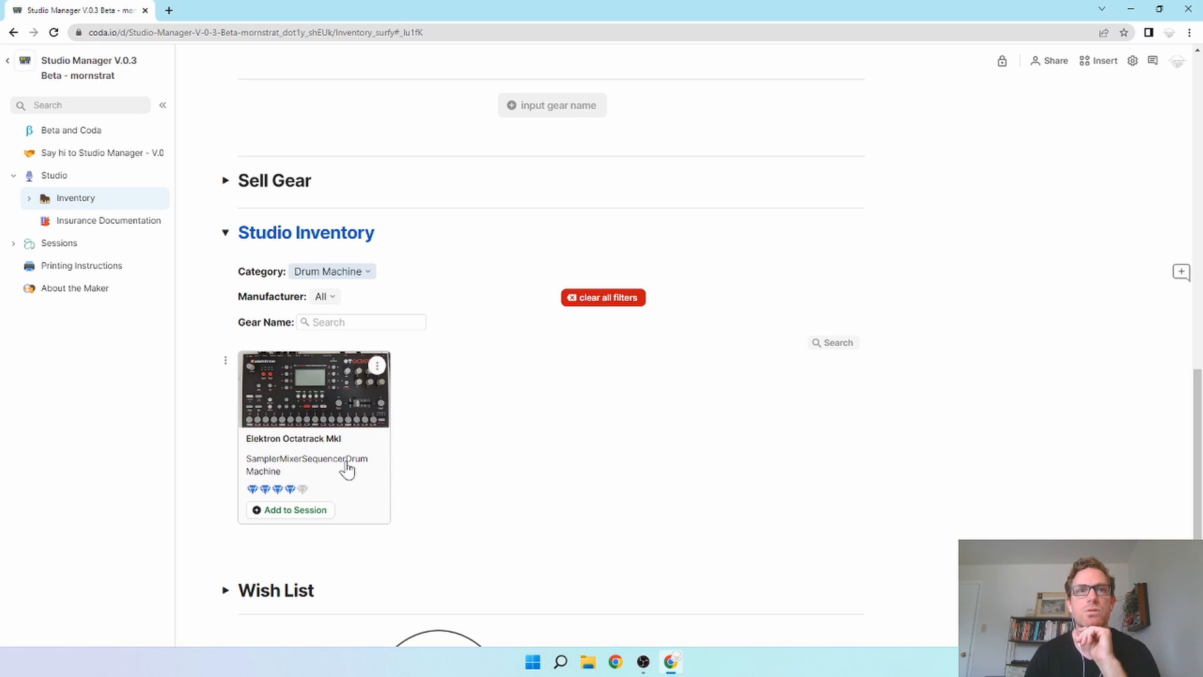
click(368, 277)
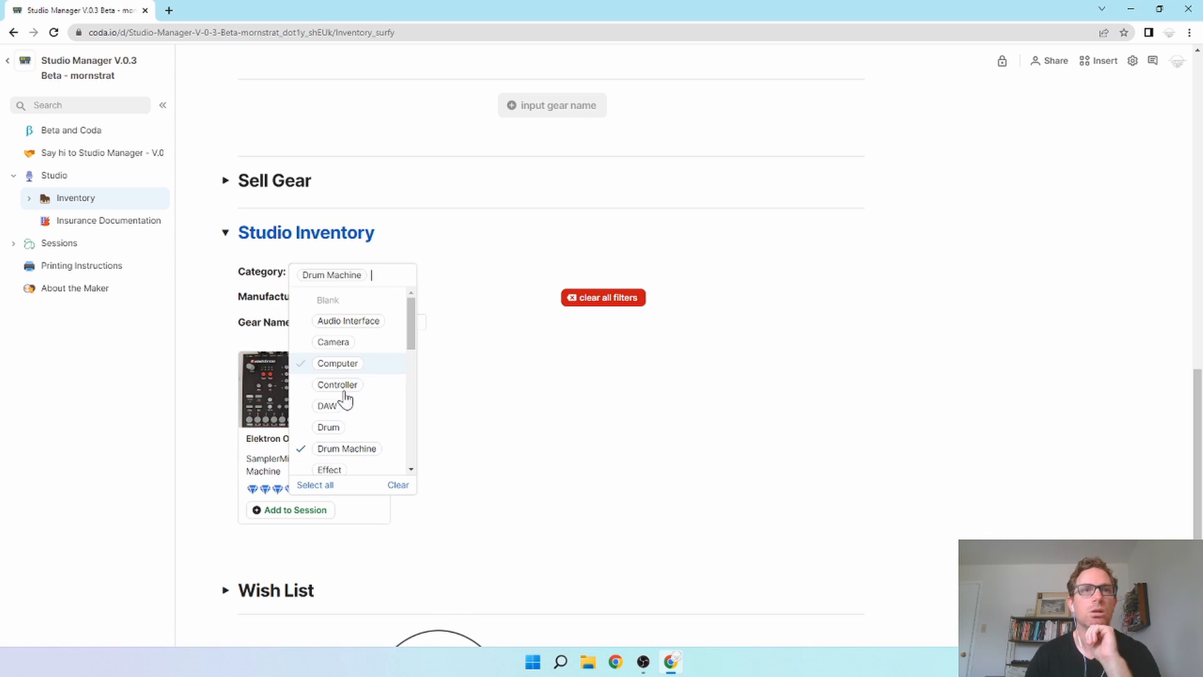
click(316, 488)
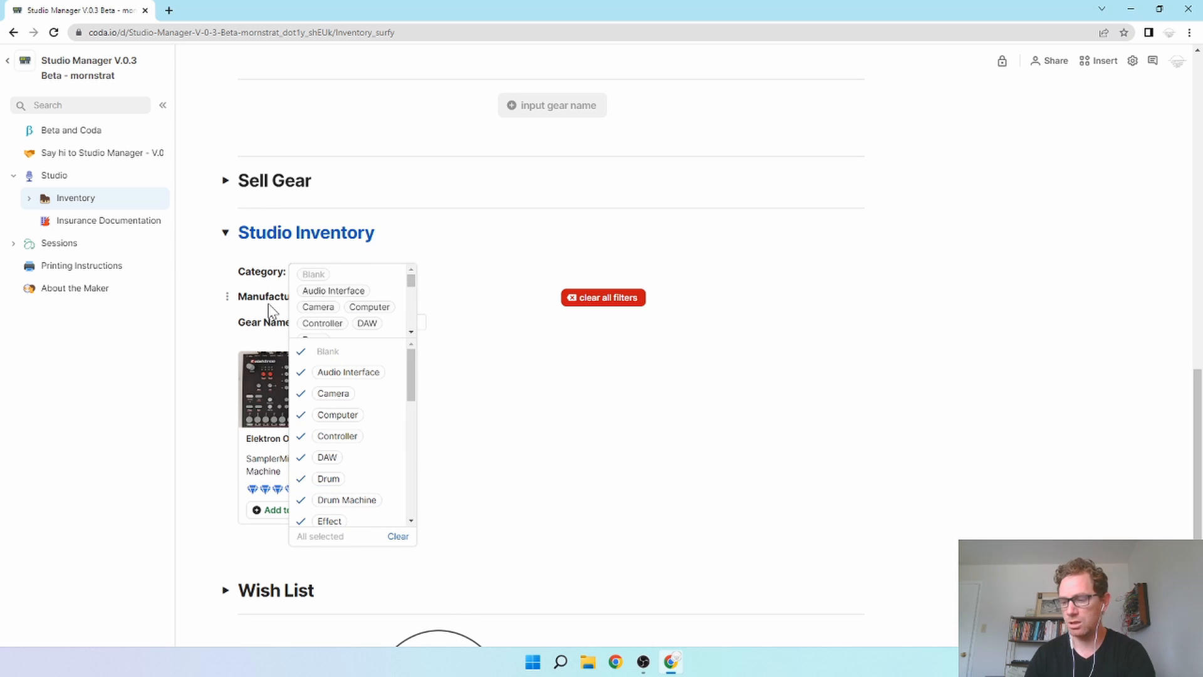
click(269, 303)
click(329, 298)
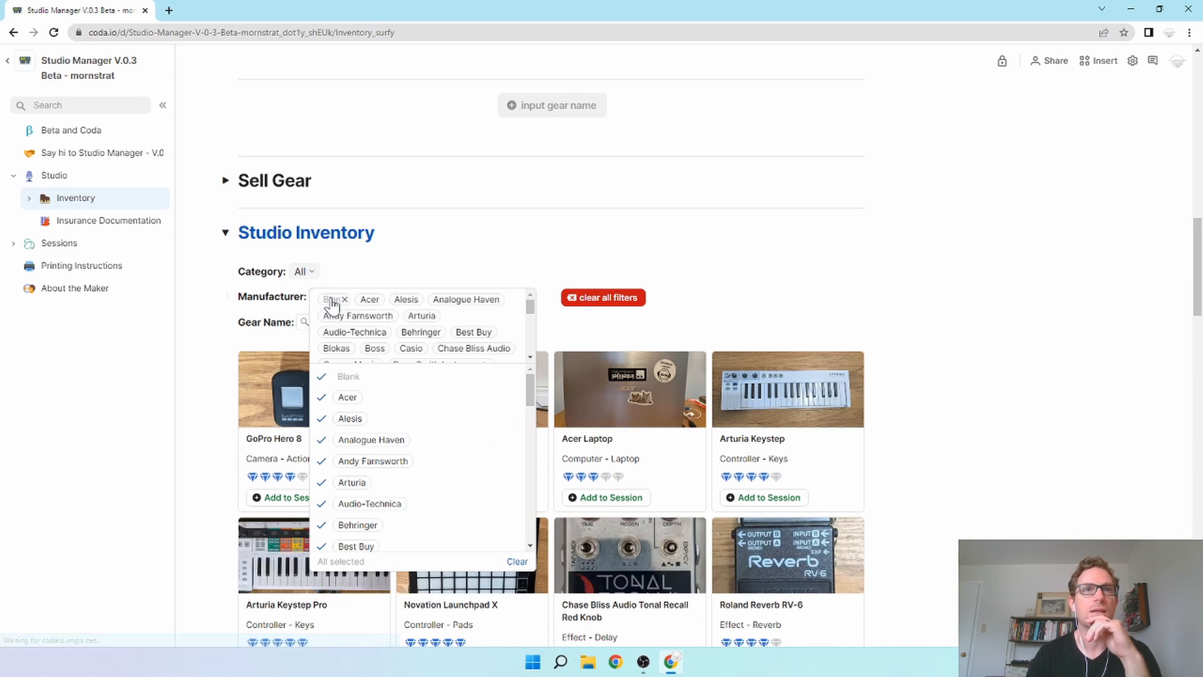
click(285, 320)
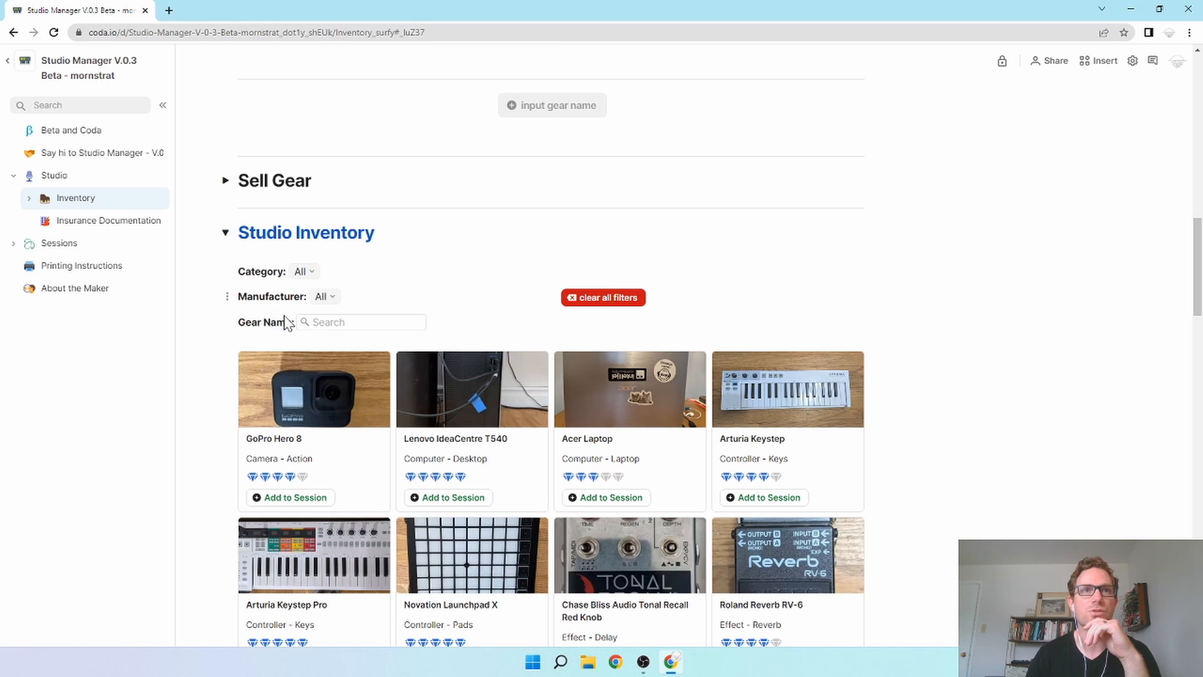
Search the Studio Inventory's gear names for "digit" and clear all filters.
click(317, 322)
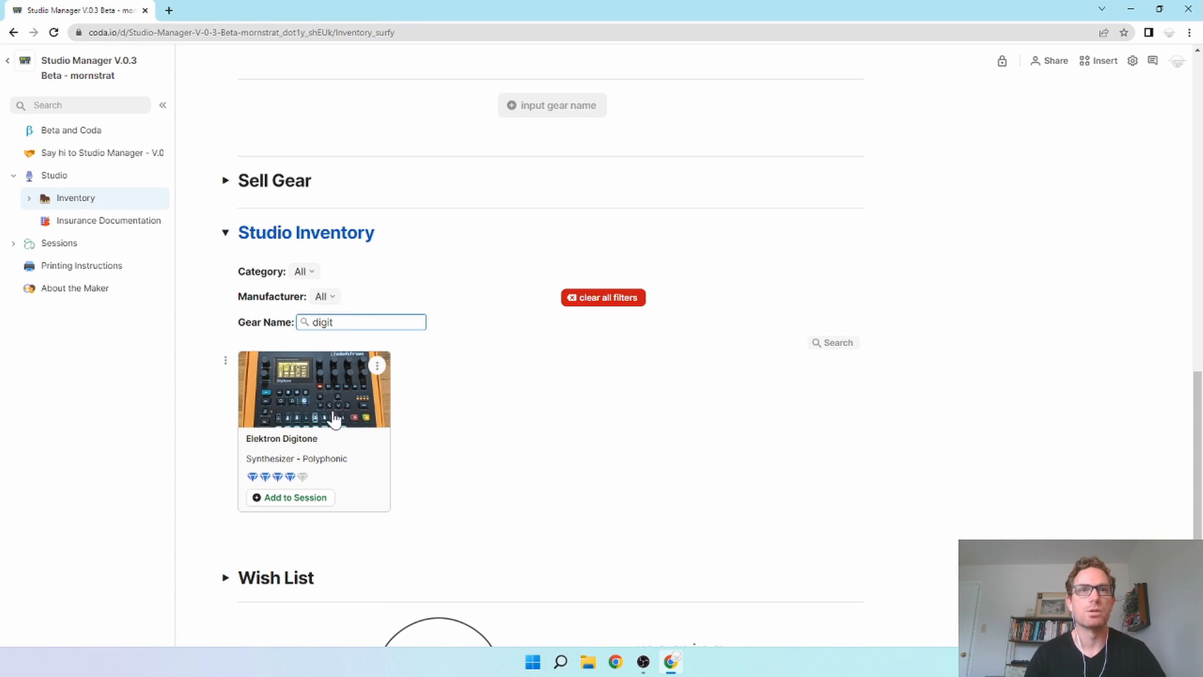
click(621, 298)
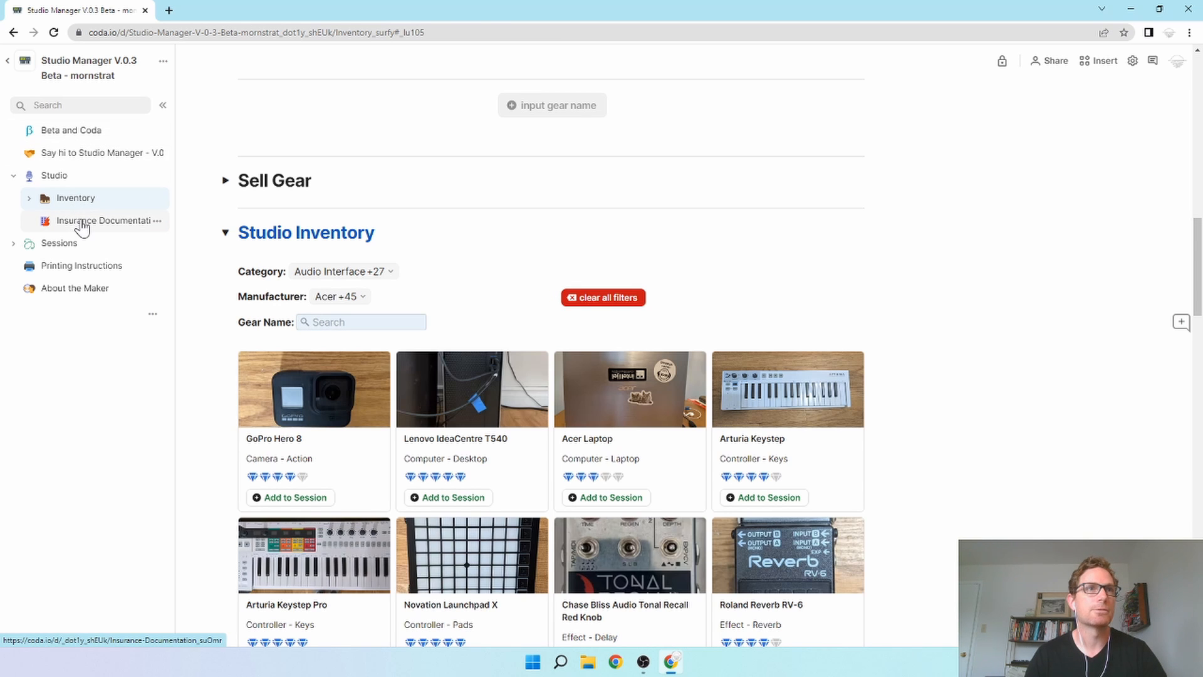
Open the Insurance Documentation page and look over the contact details, current studio value and Studio Equipment table.
click(83, 224)
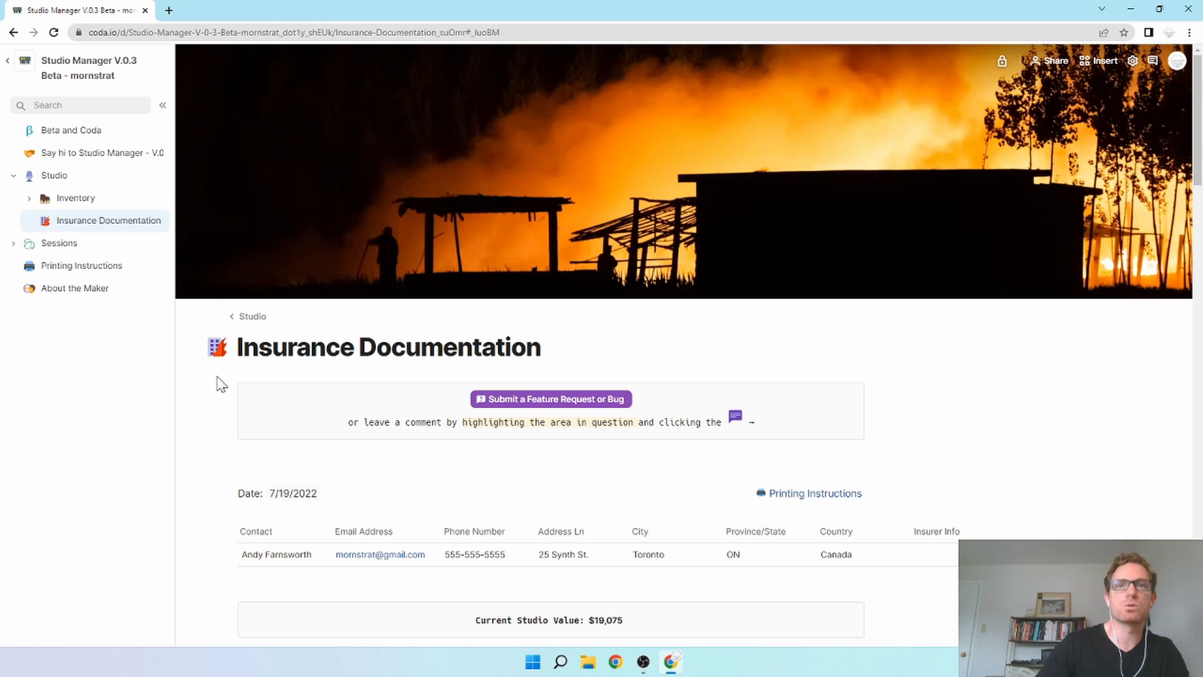
scroll(212, 405, down, 2)
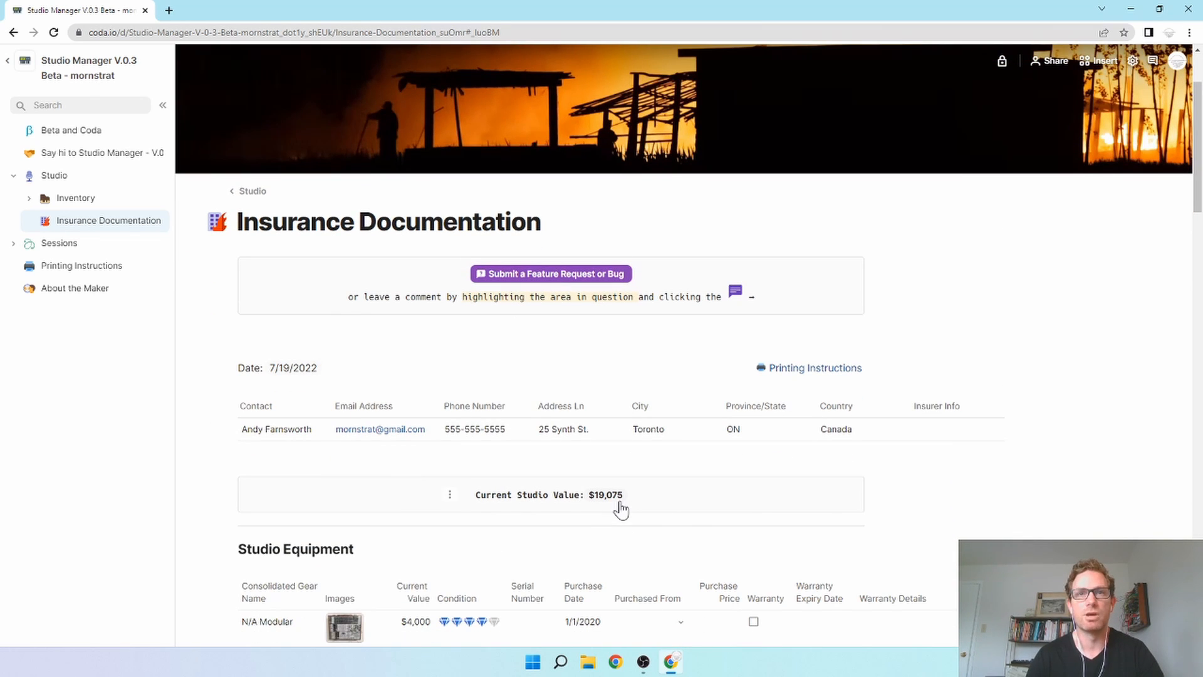
click(614, 498)
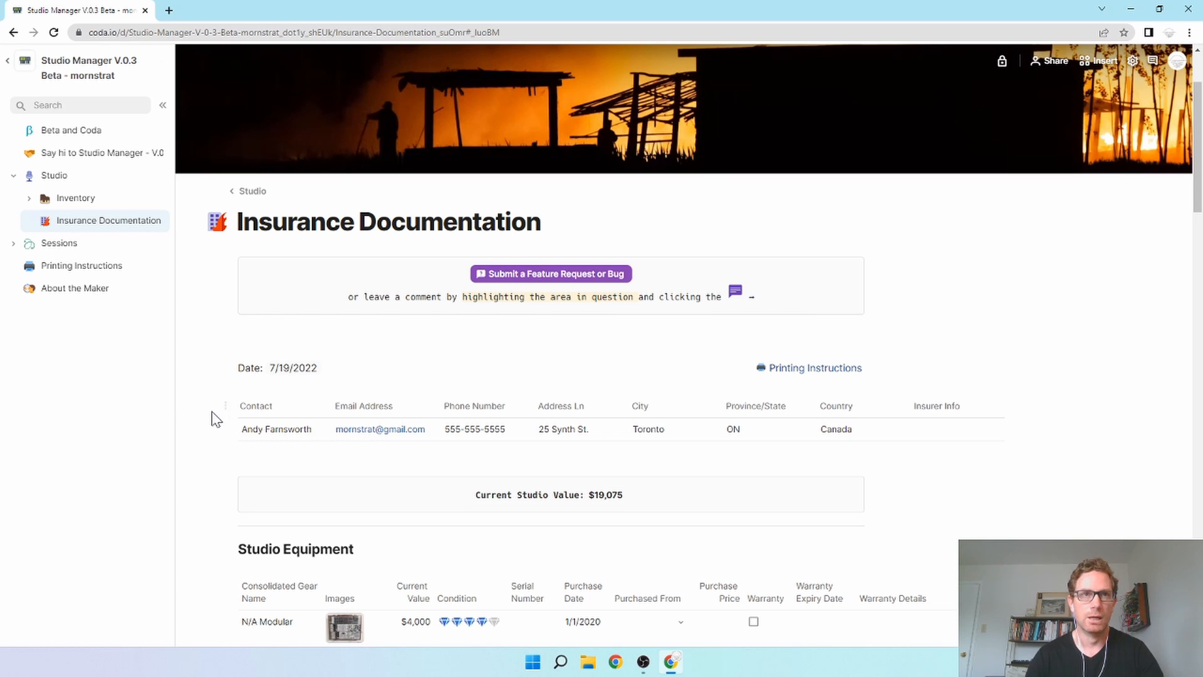
scroll(186, 480, down, 6)
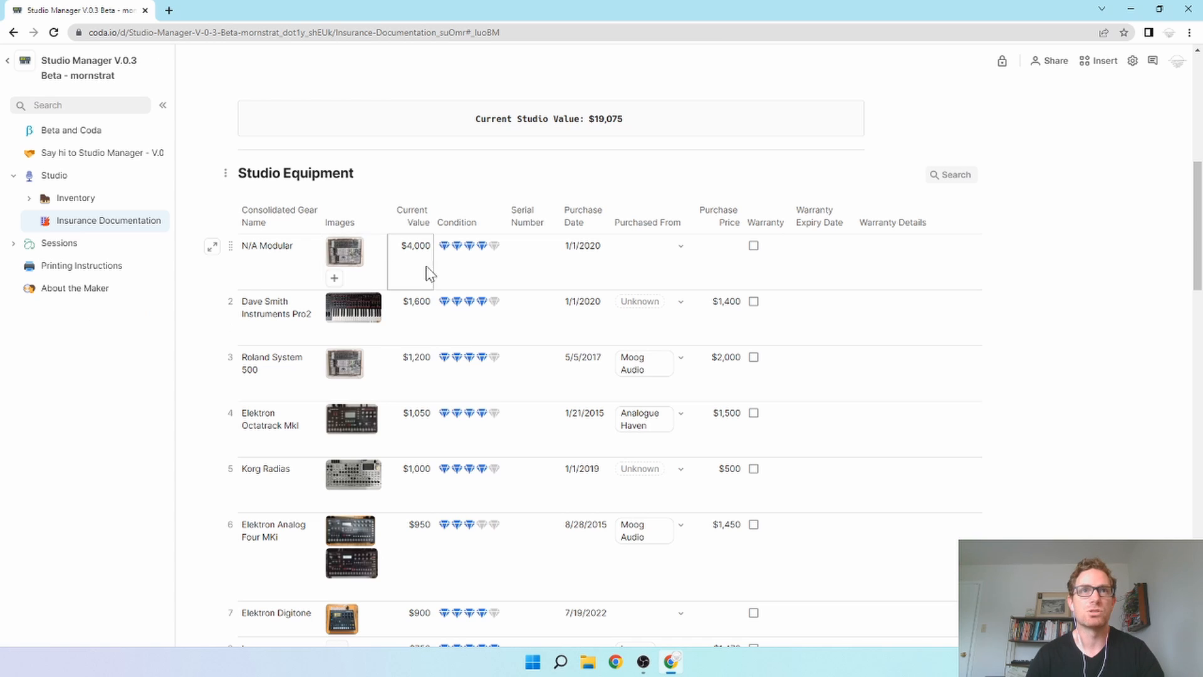
scroll(209, 451, down, 20)
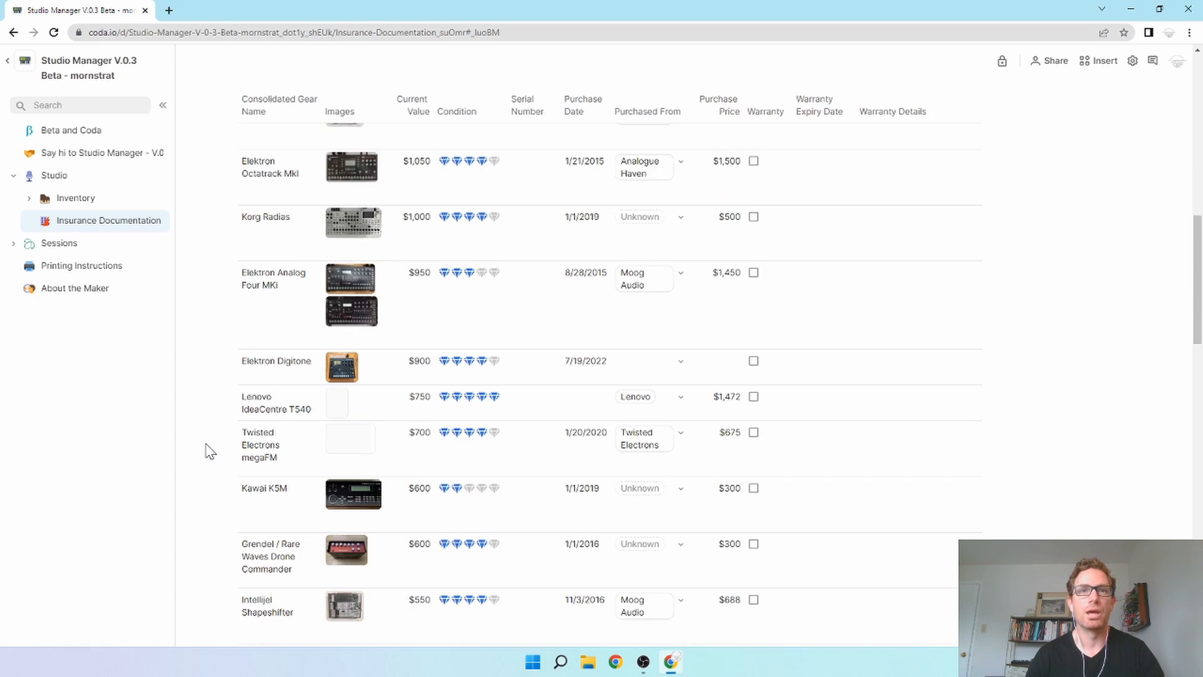
scroll(209, 451, up, 20)
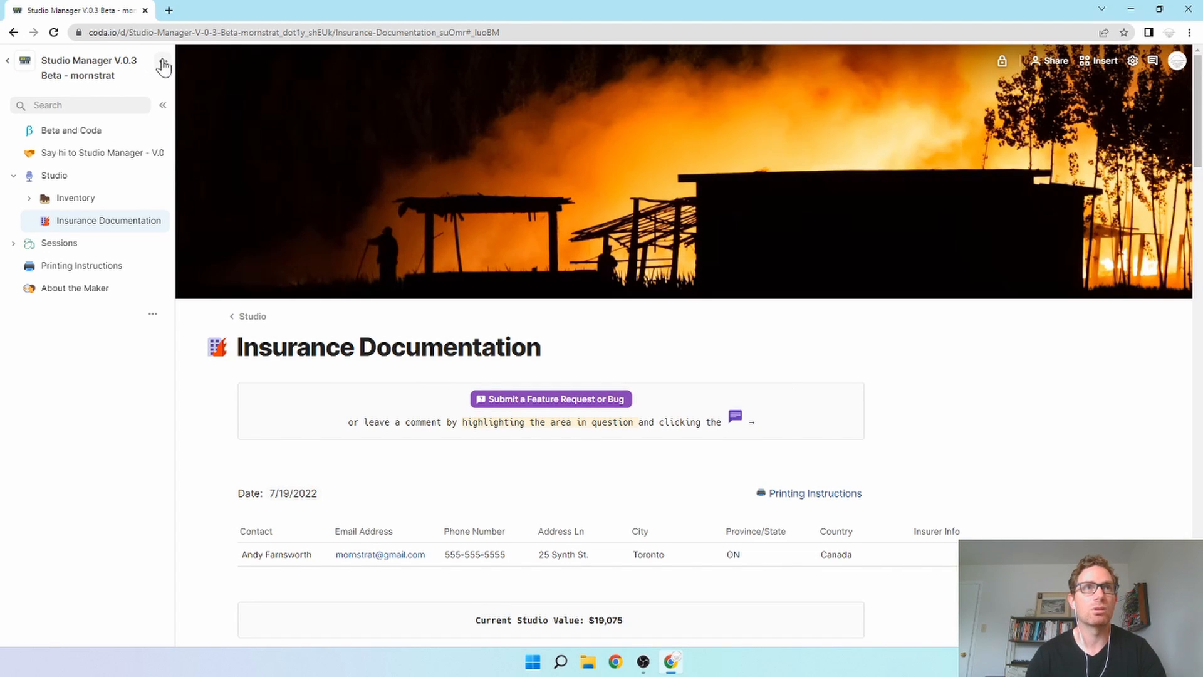
Preview and print the Insurance Documentation page.
click(164, 62)
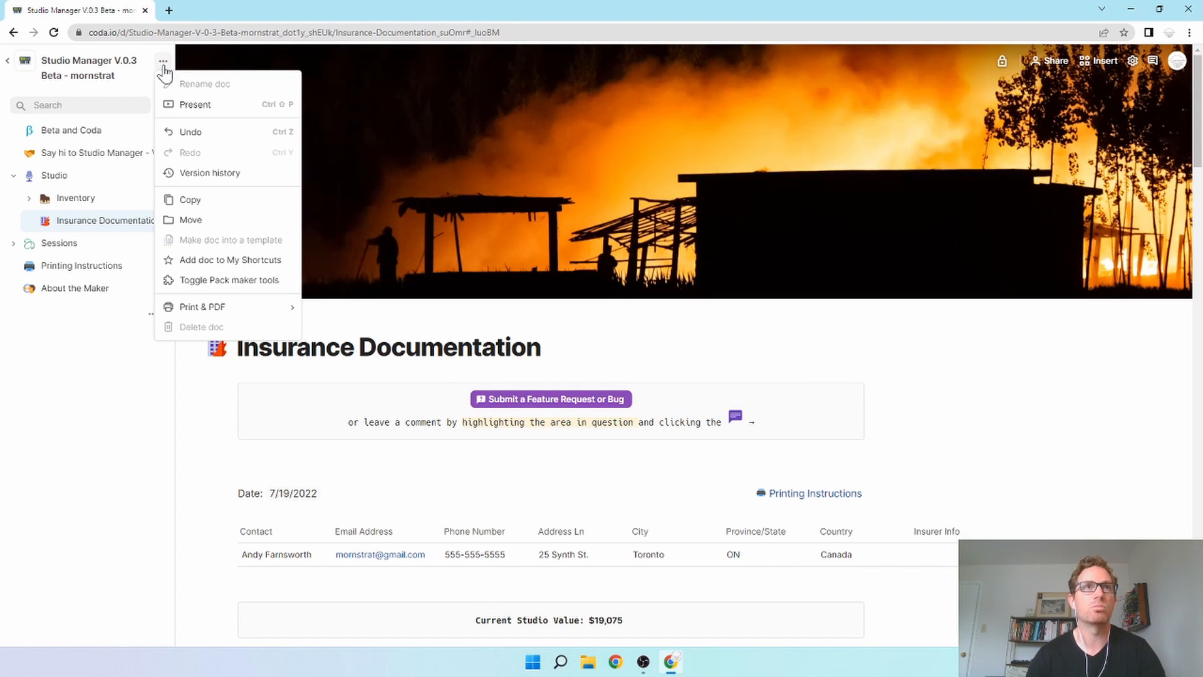
mouse_move(223, 310)
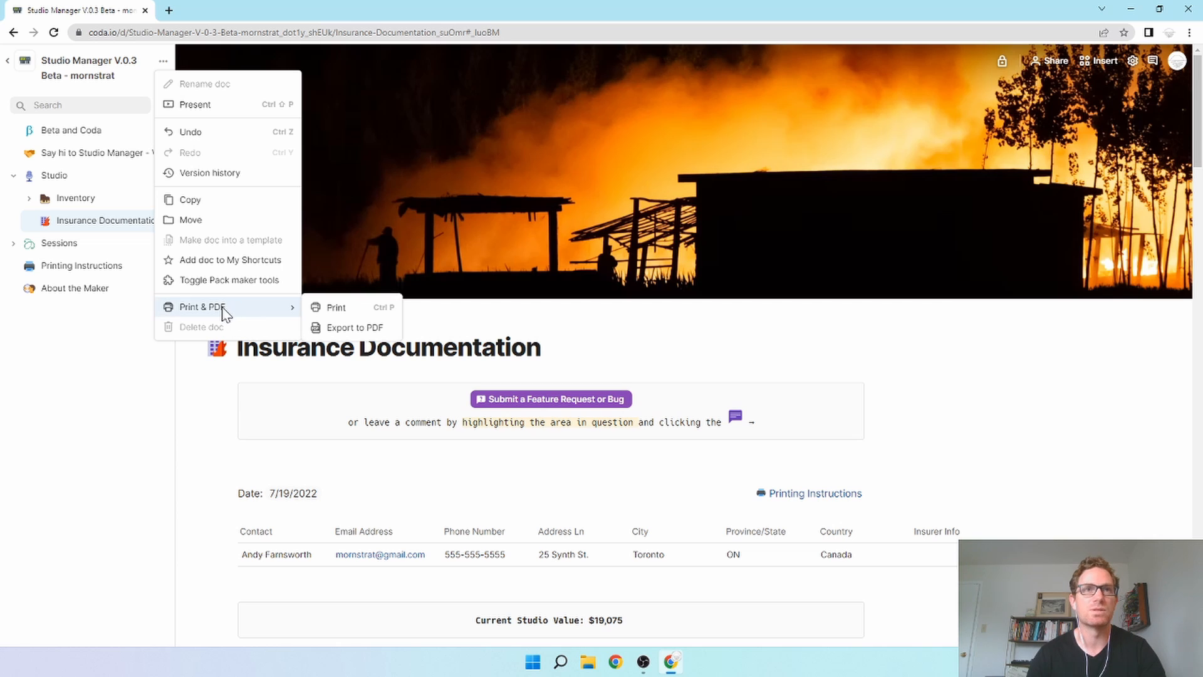
click(343, 313)
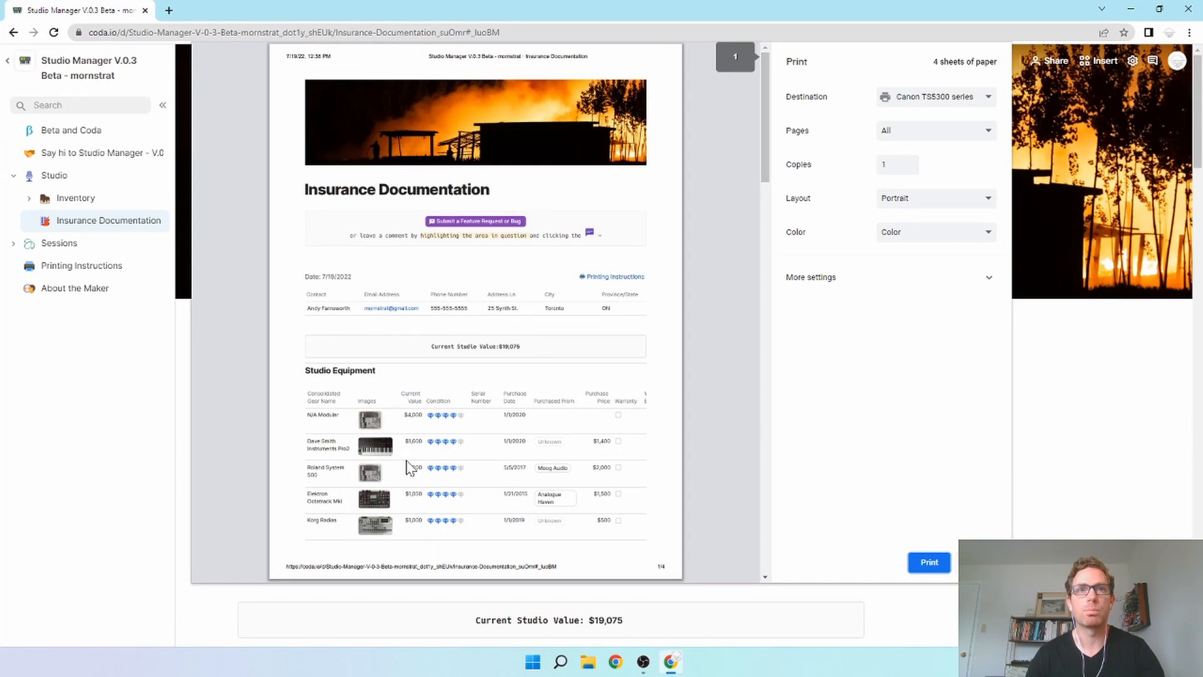
mouse_move(763, 130)
mouse_down()
mouse_move(775, 532)
mouse_move(776, 120)
mouse_up()
click(929, 562)
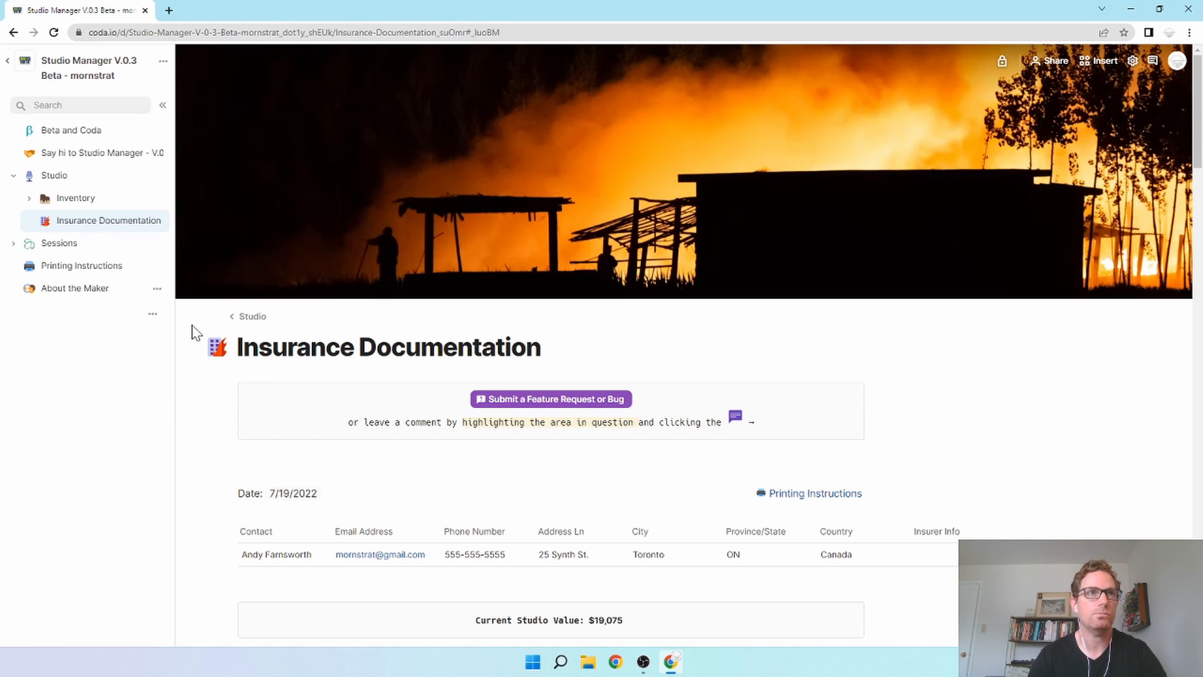
Scan the Studio Equipment table in the insurance documentation once more.
scroll(241, 389, down, 9)
scroll(243, 390, down, 5)
scroll(242, 391, up, 14)
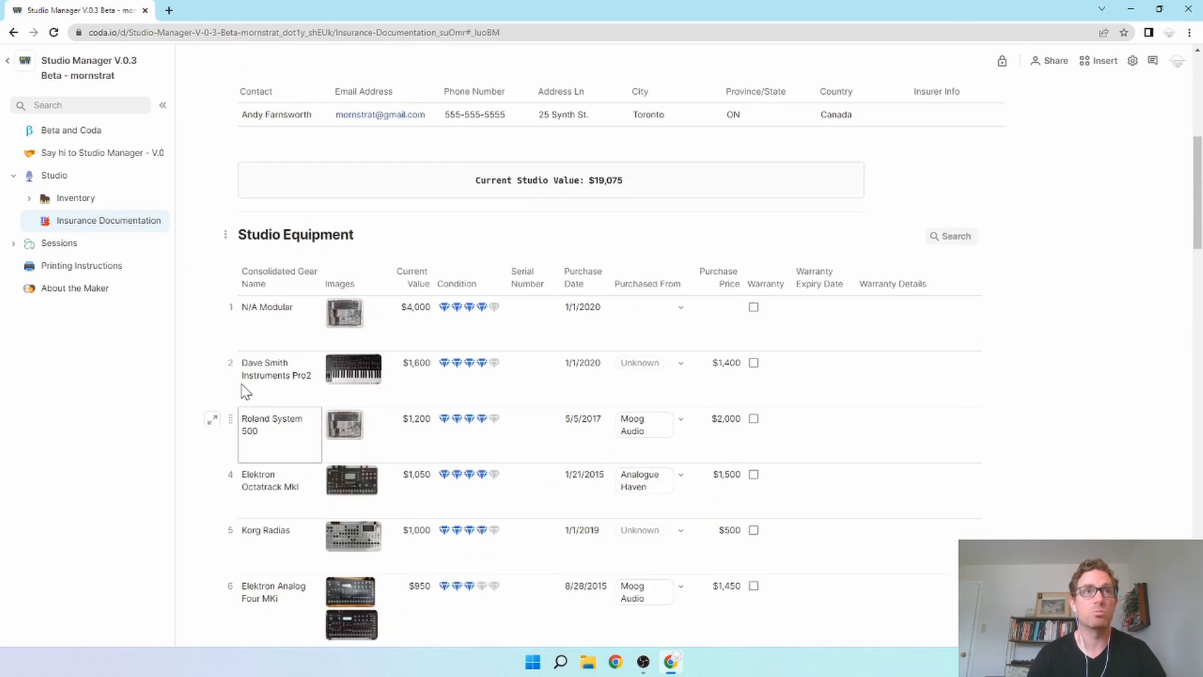
Open the Studio page, expand the Inventory's subpages and view the Presets and Manuals pages.
click(45, 180)
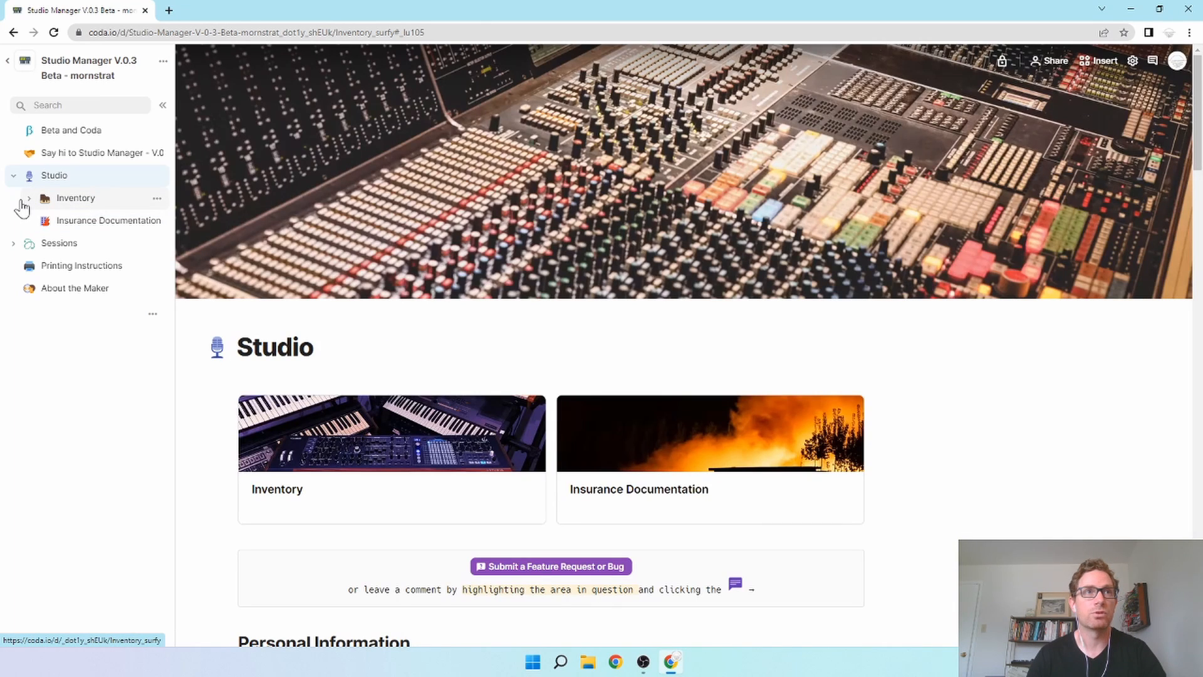
click(28, 206)
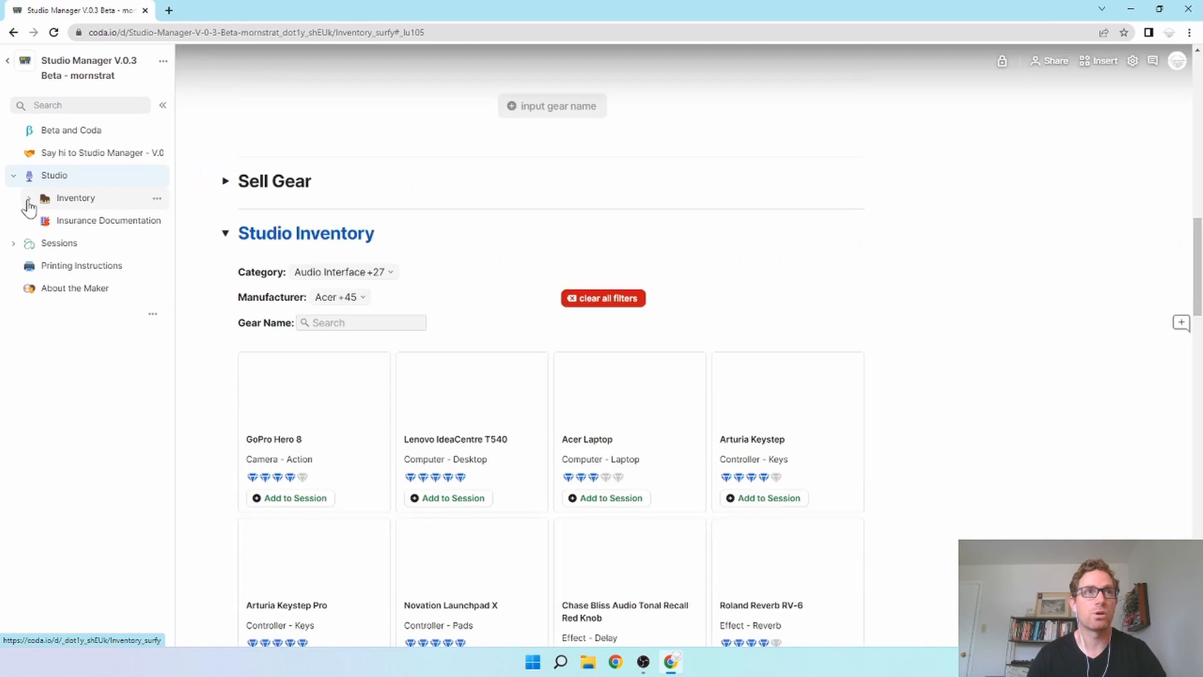
click(28, 199)
click(92, 224)
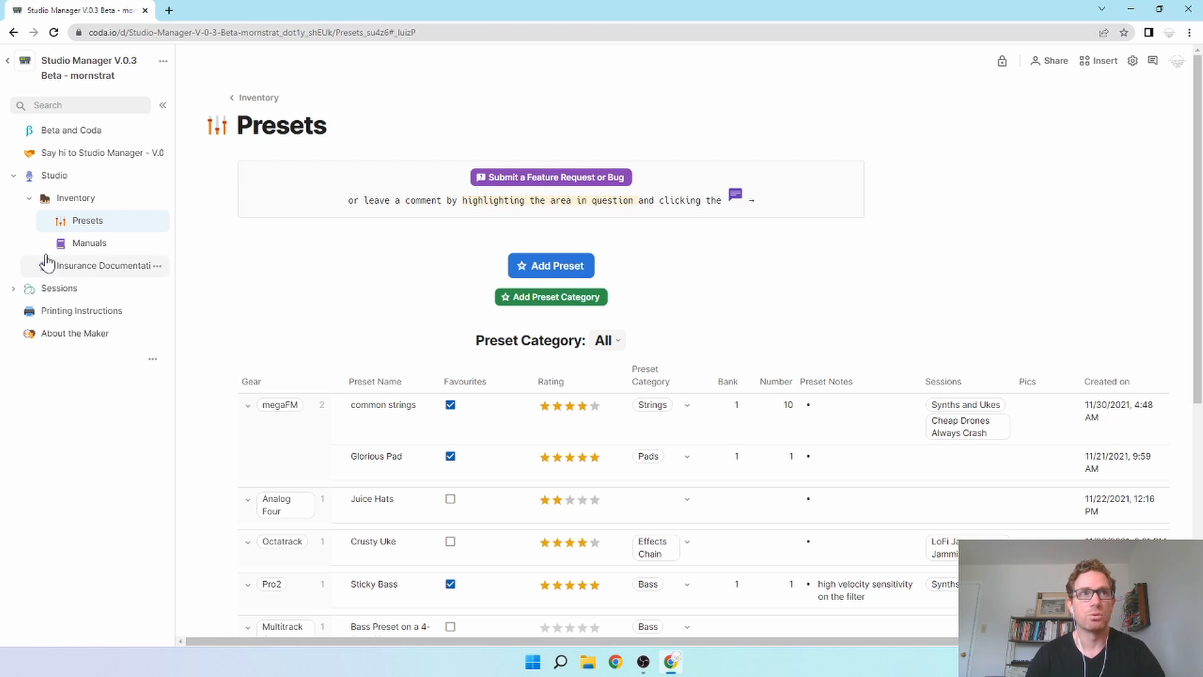
click(93, 244)
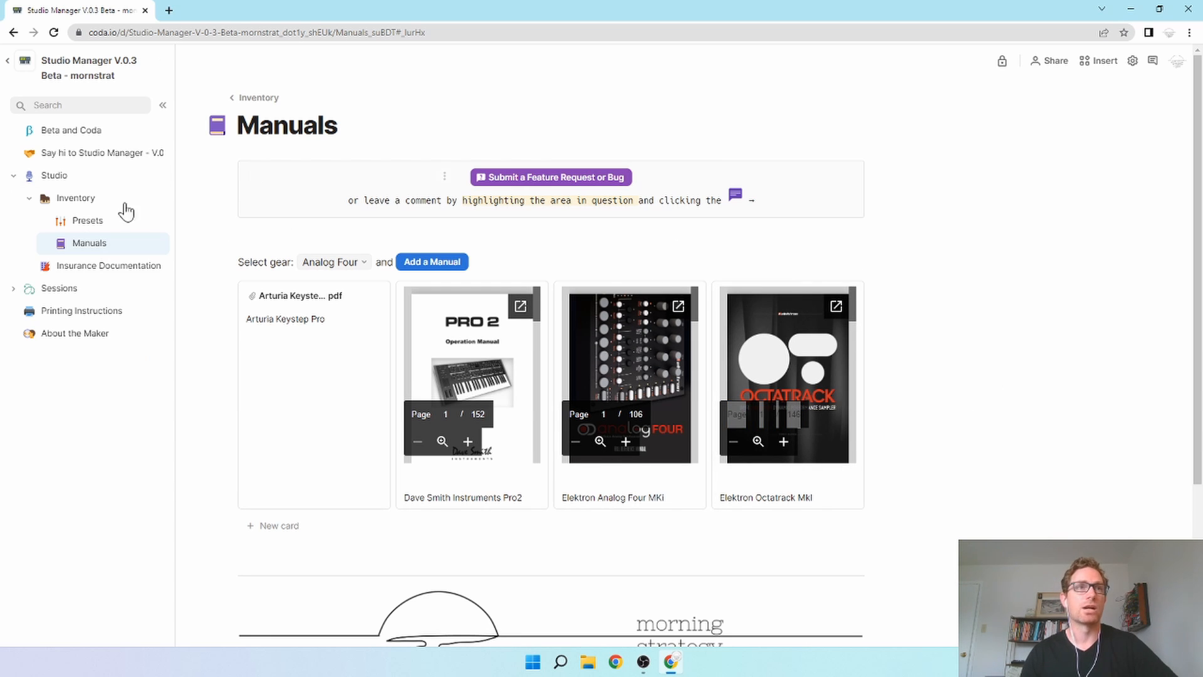
Filter the Studio Inventory on the Inventory page by gear name "octat" and open the Elektron Octatrack MkI record.
click(76, 198)
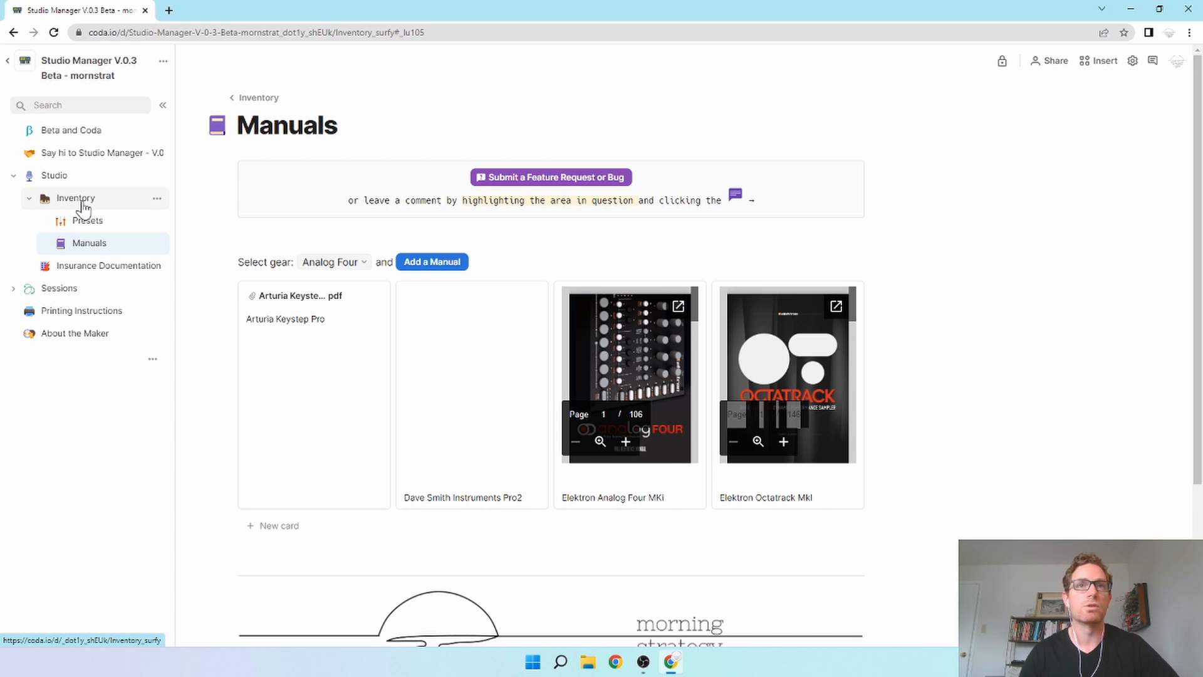
click(320, 322)
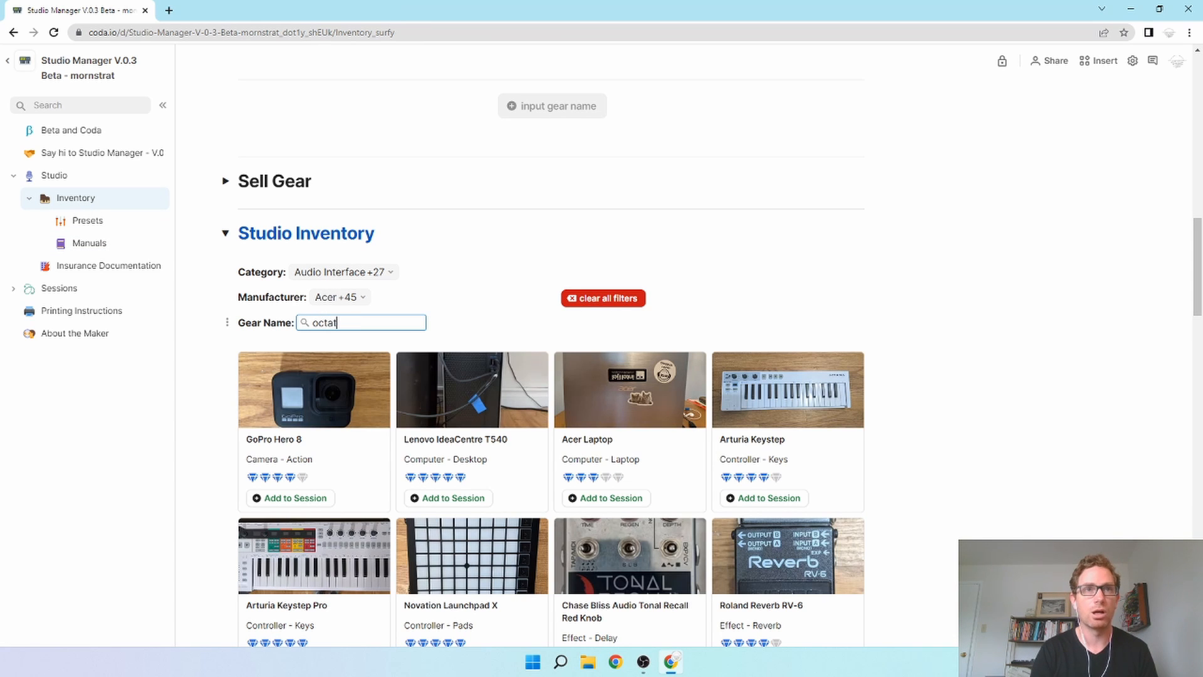
click(353, 391)
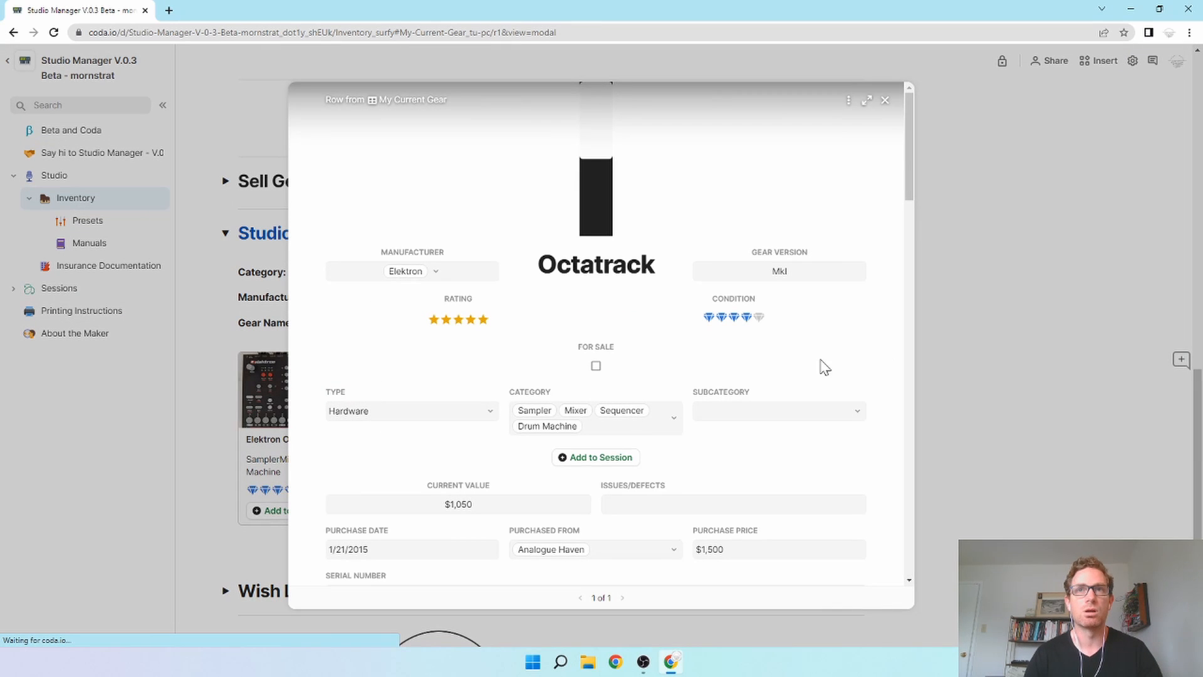
Look through the Octatrack record's sessions, notes and embedded manual, browsing the manual's table of contents.
scroll(807, 364, down, 10)
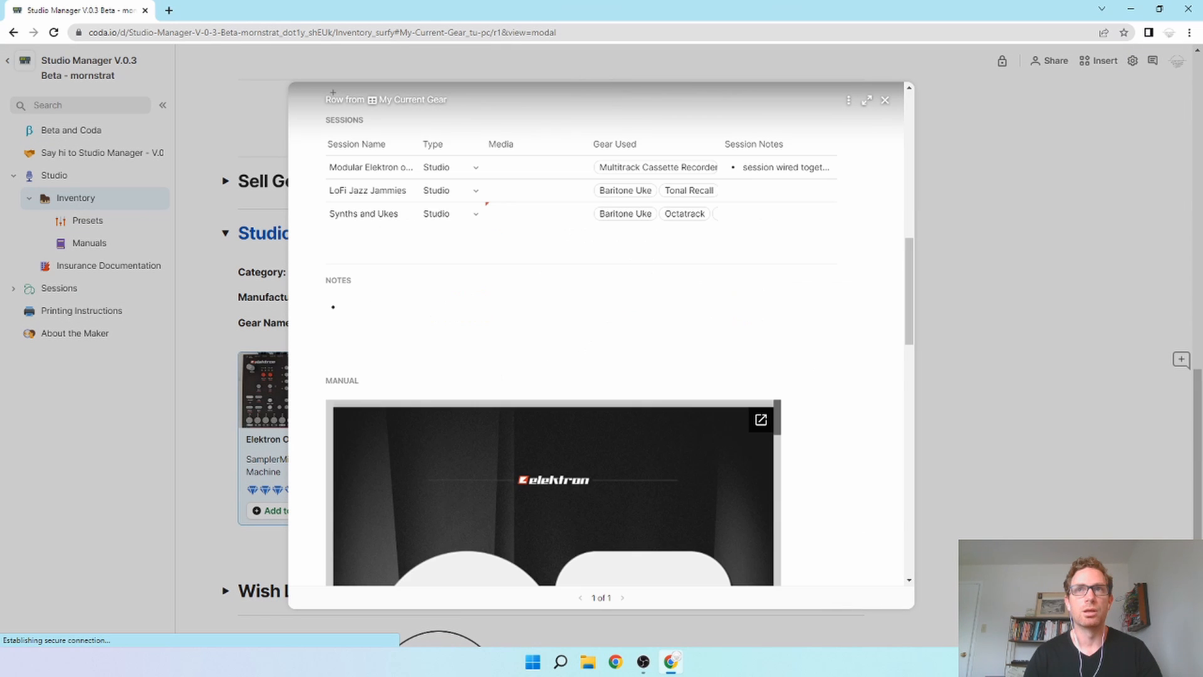
scroll(553, 367, down, 4)
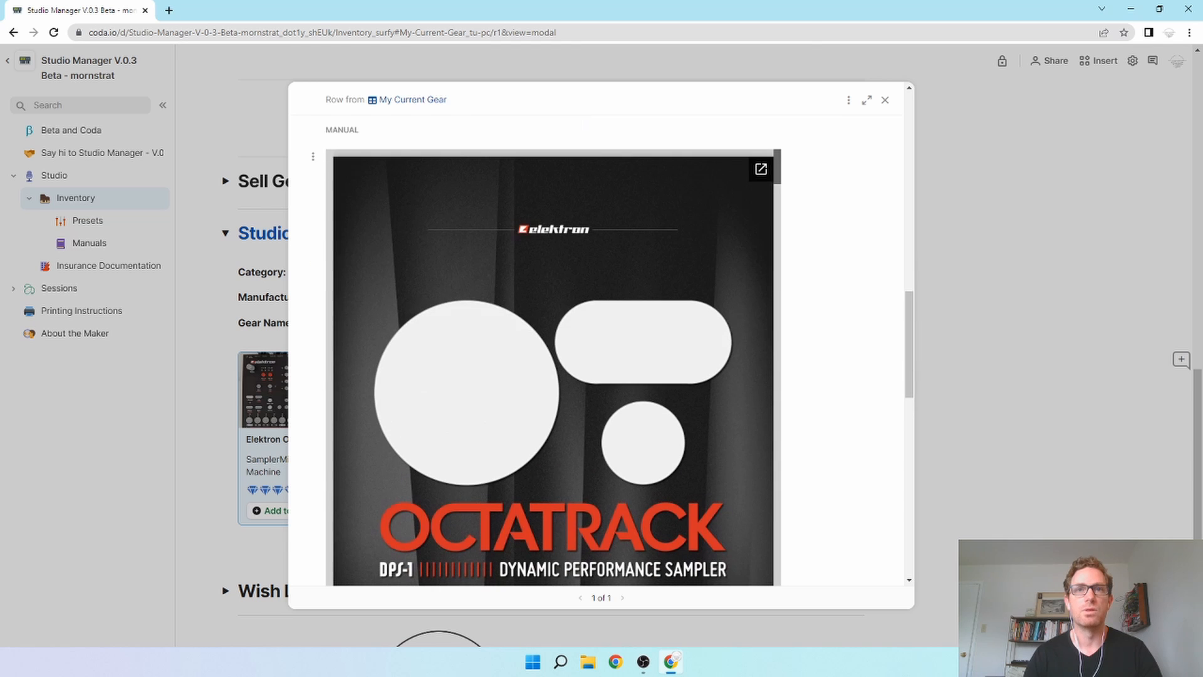
scroll(759, 338, down, 1)
scroll(759, 338, up, 1)
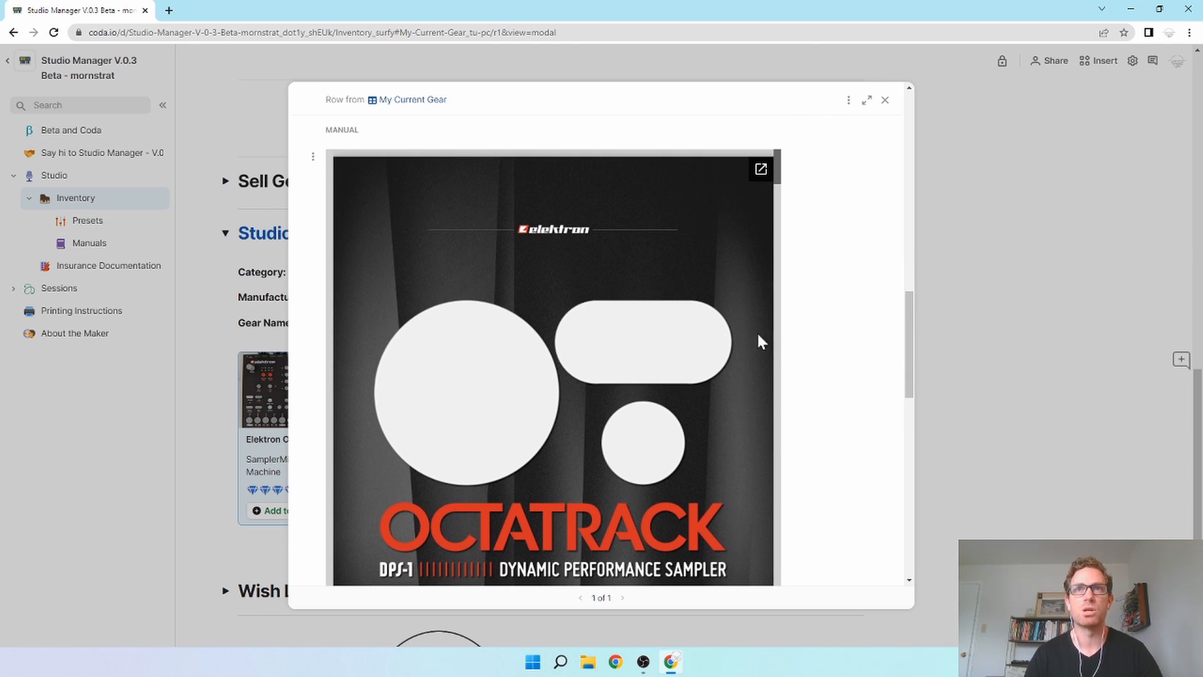
drag(777, 183, 782, 216)
scroll(703, 401, down, 20)
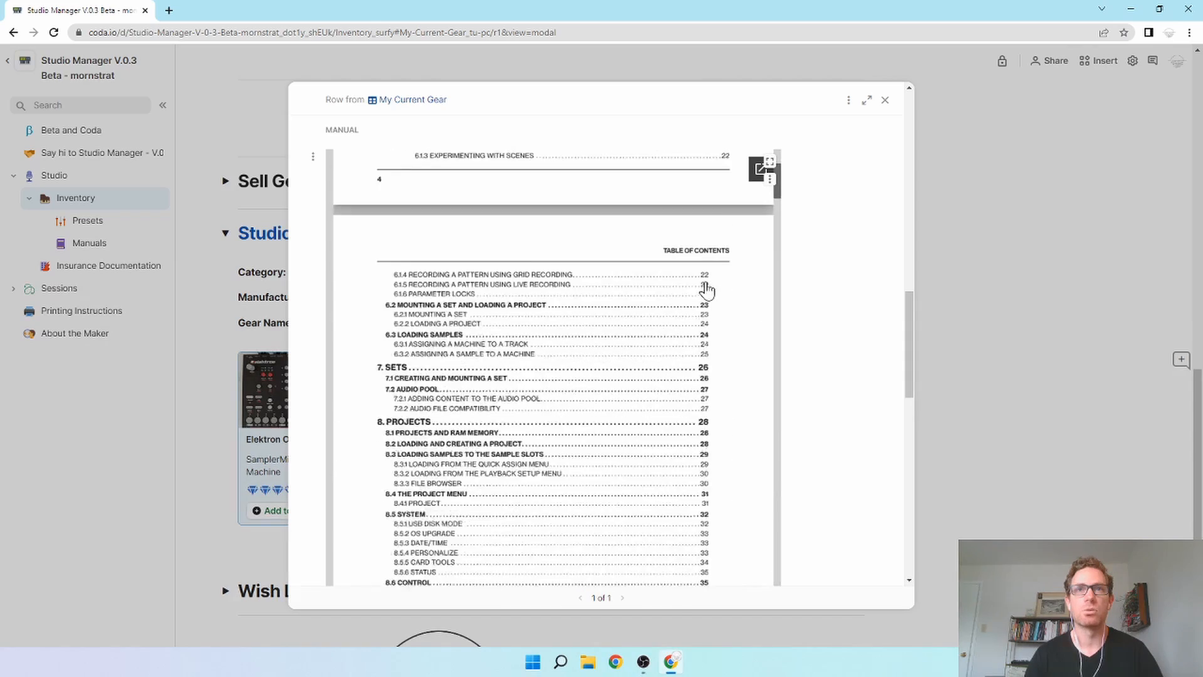
scroll(700, 400, down, 10)
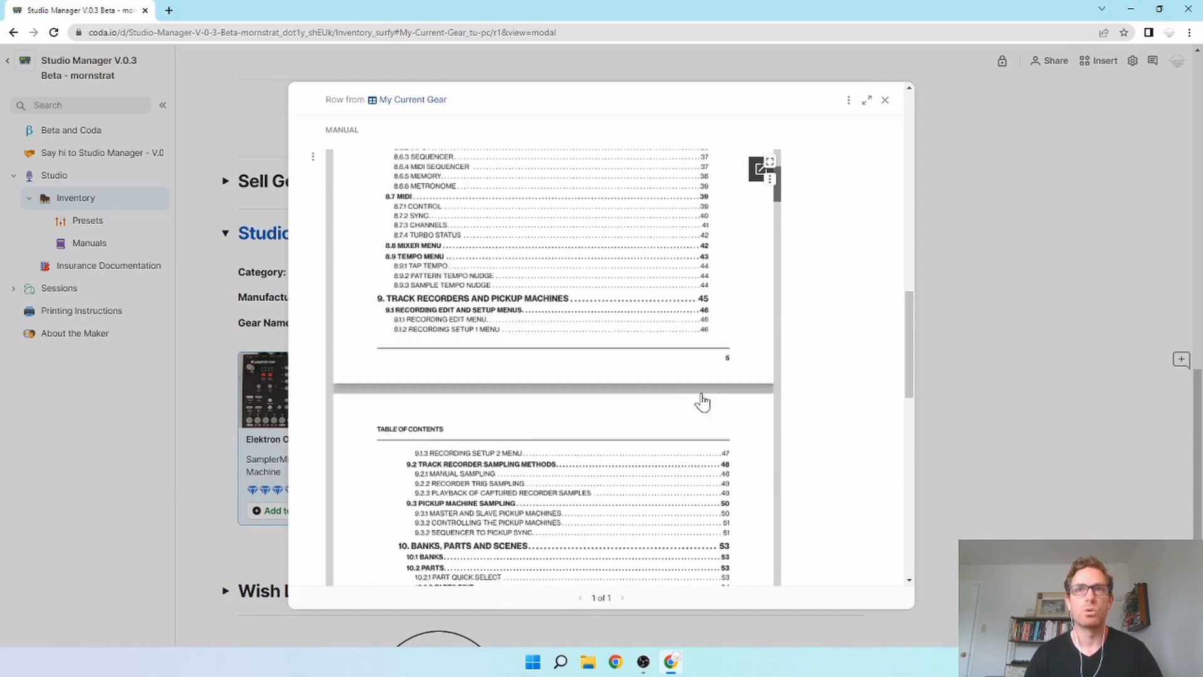
scroll(610, 459, down, 15)
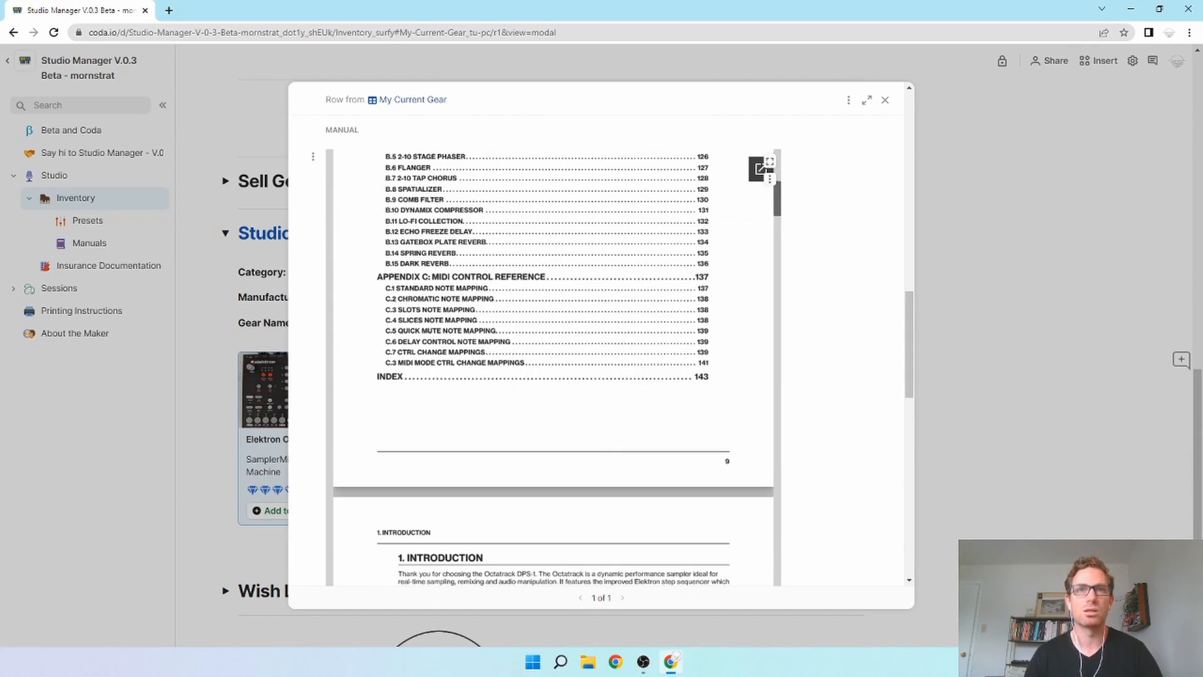
Copy the phrase "Two workspaces are available," from the file manager section in the manual's Projects chapter.
drag(778, 213, 776, 294)
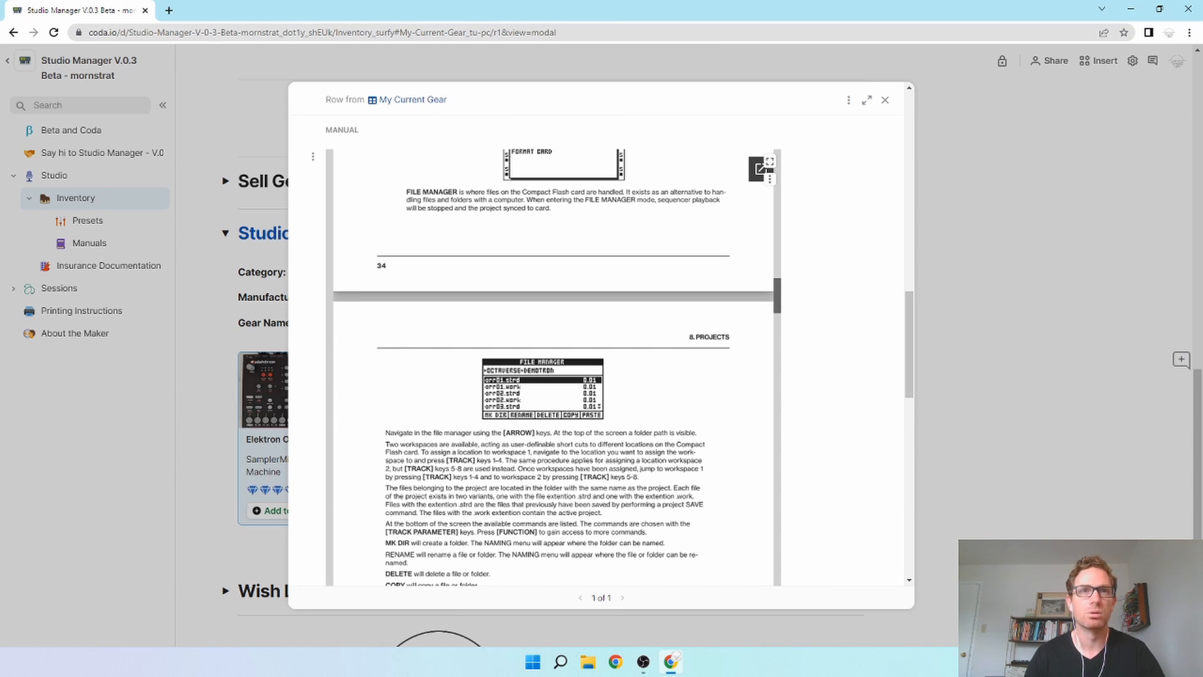
drag(385, 444, 480, 444)
key(ctrl+c)
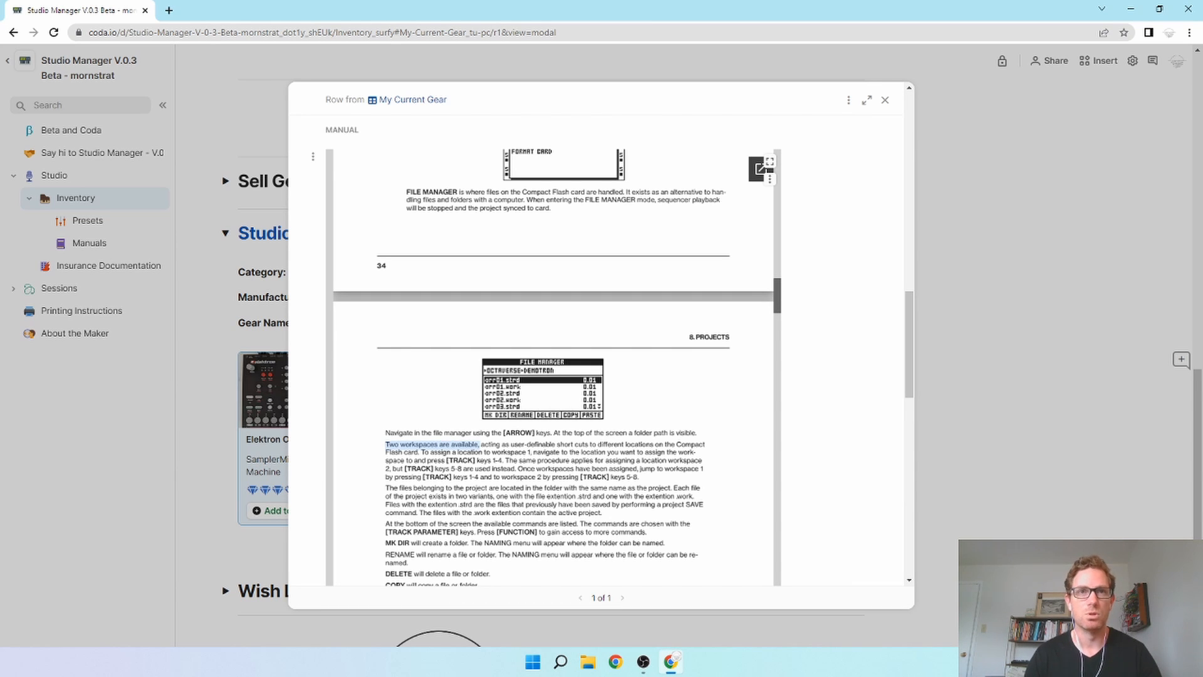
Paste the copied phrase into the Octatrack record's Notes and add the page reference "(p.45)" after it.
scroll(552, 351, down, 1)
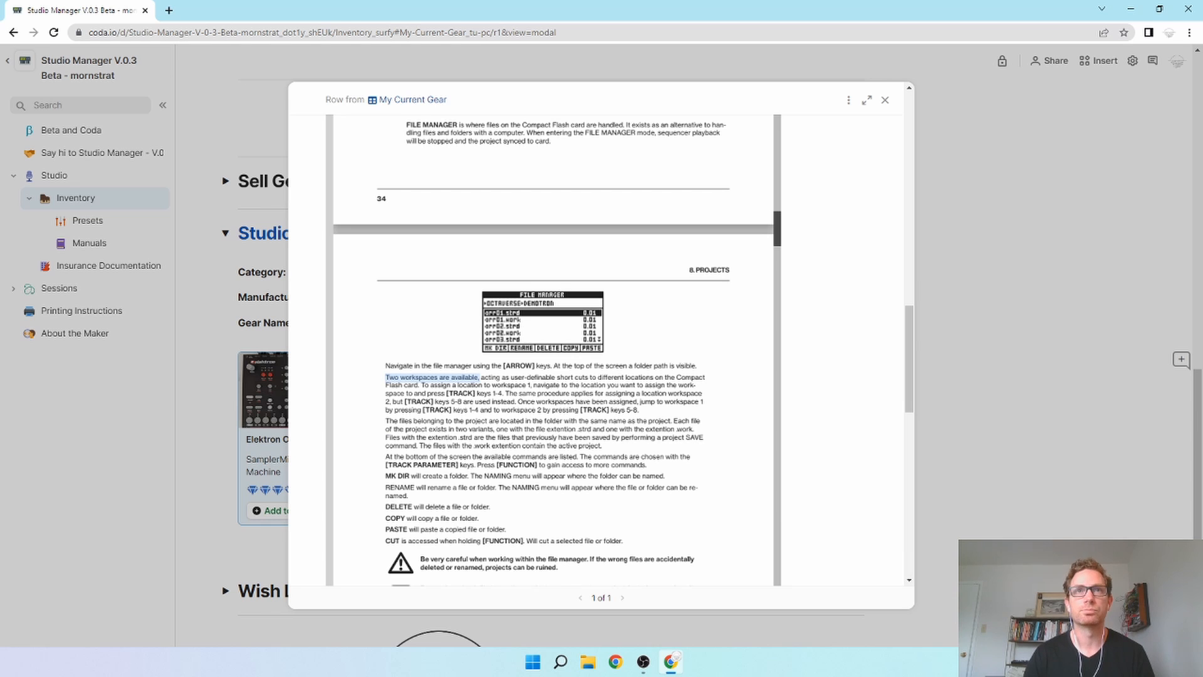
scroll(878, 313, up, 10)
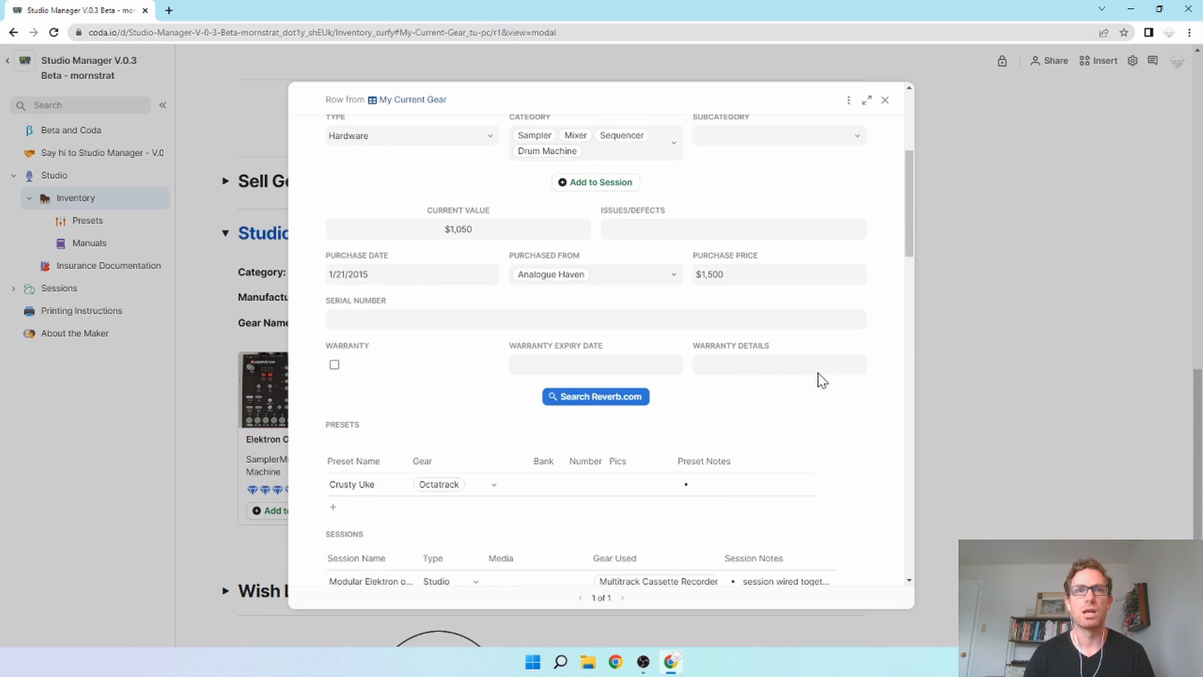
scroll(820, 379, down, 2)
scroll(820, 378, up, 2)
scroll(820, 378, down, 5)
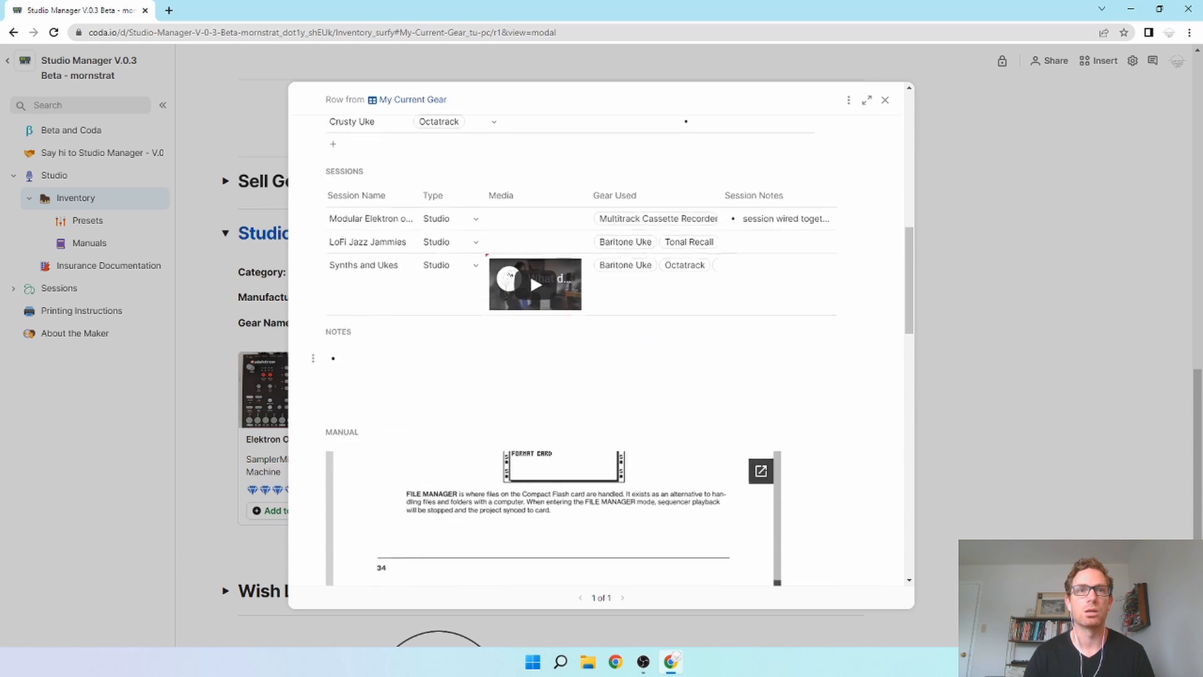
scroll(821, 379, down, 10)
scroll(821, 379, up, 4)
scroll(821, 379, up, 6)
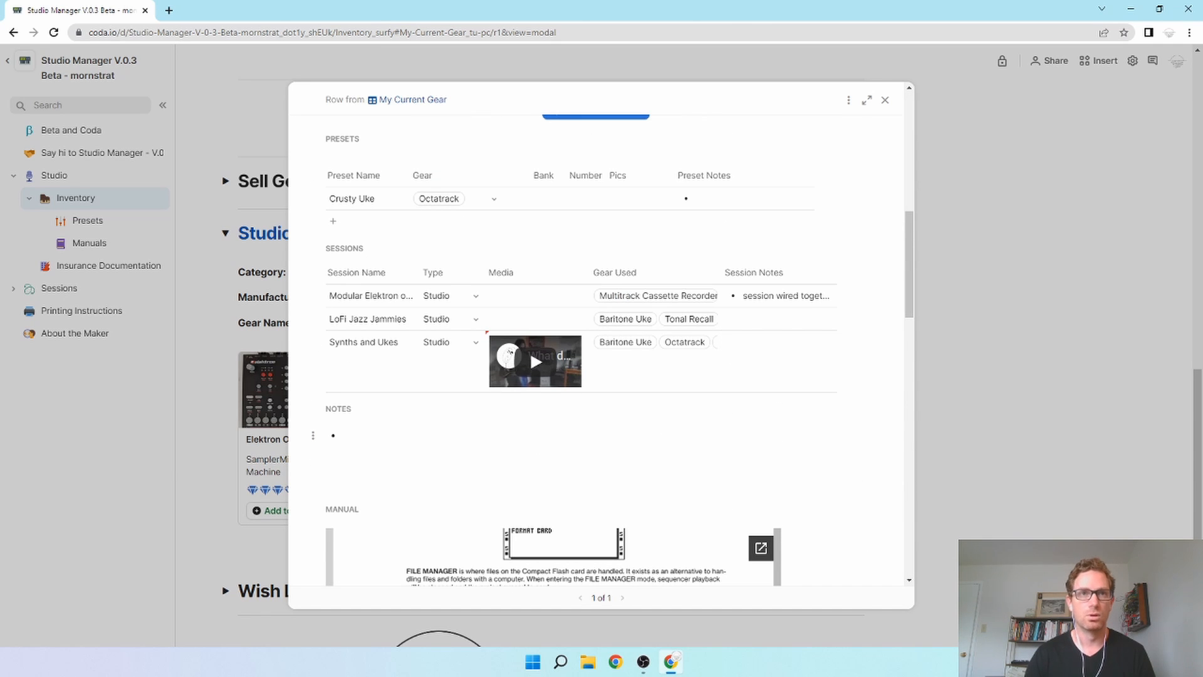
key(ctrl+v)
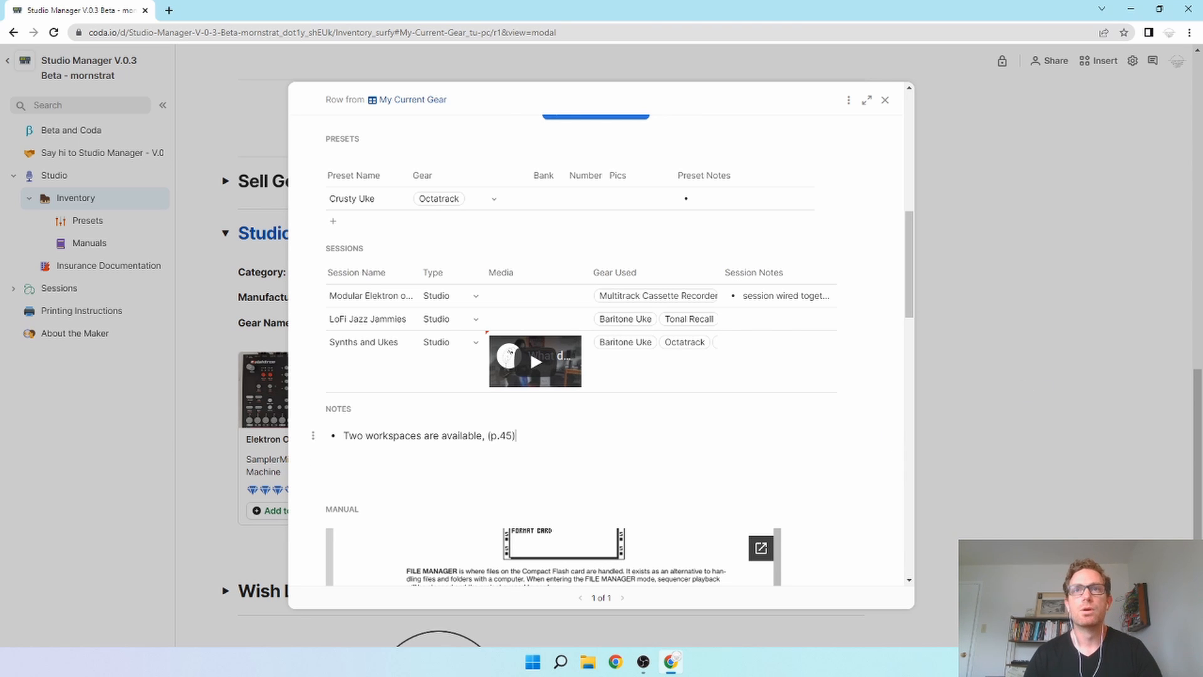
Close the Octatrack record and return to the start of the Inventory page.
scroll(876, 182, up, 6)
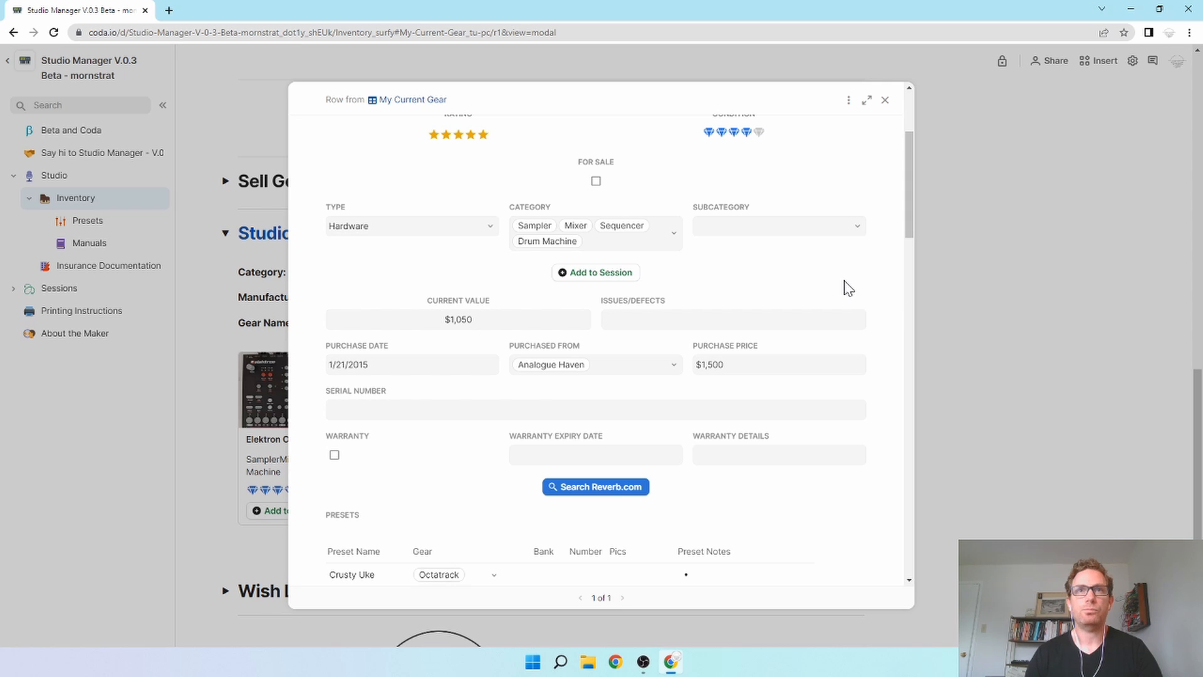
click(885, 99)
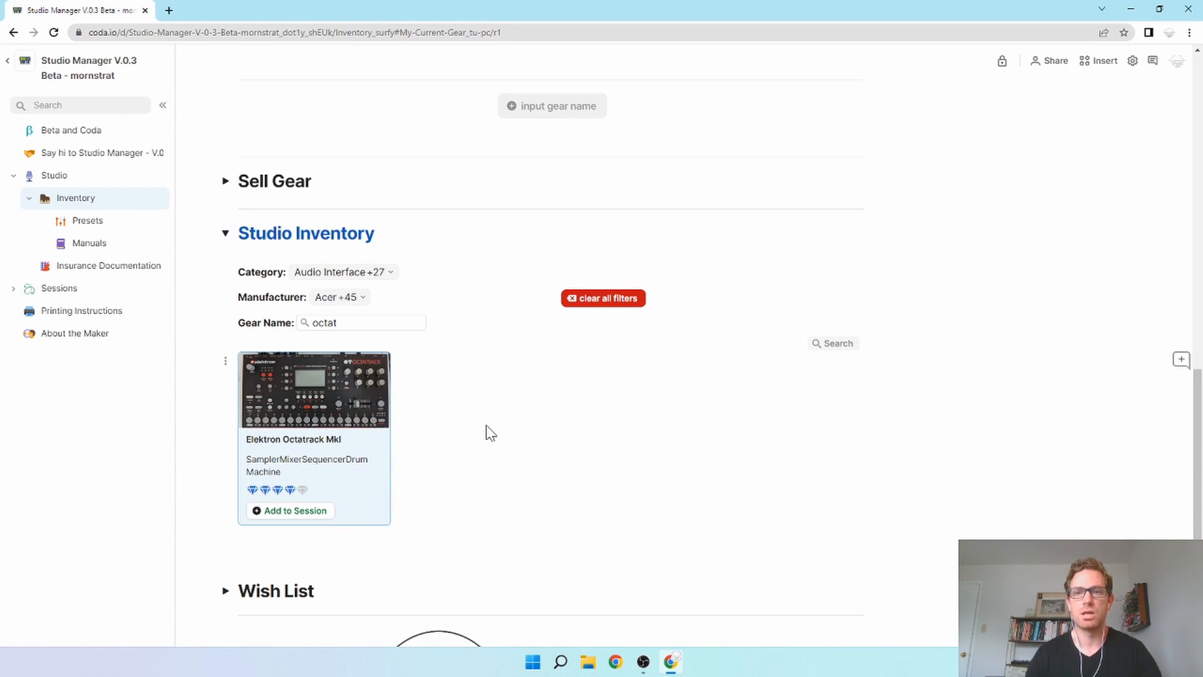
scroll(562, 471, up, 5)
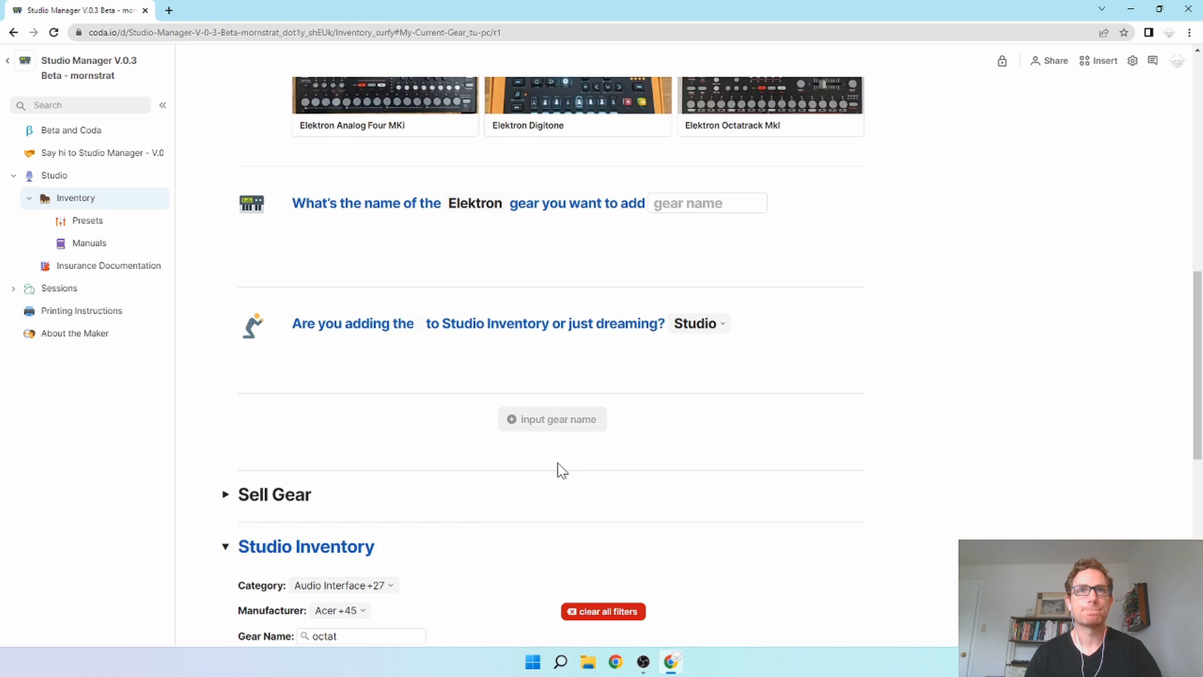
scroll(560, 470, up, 10)
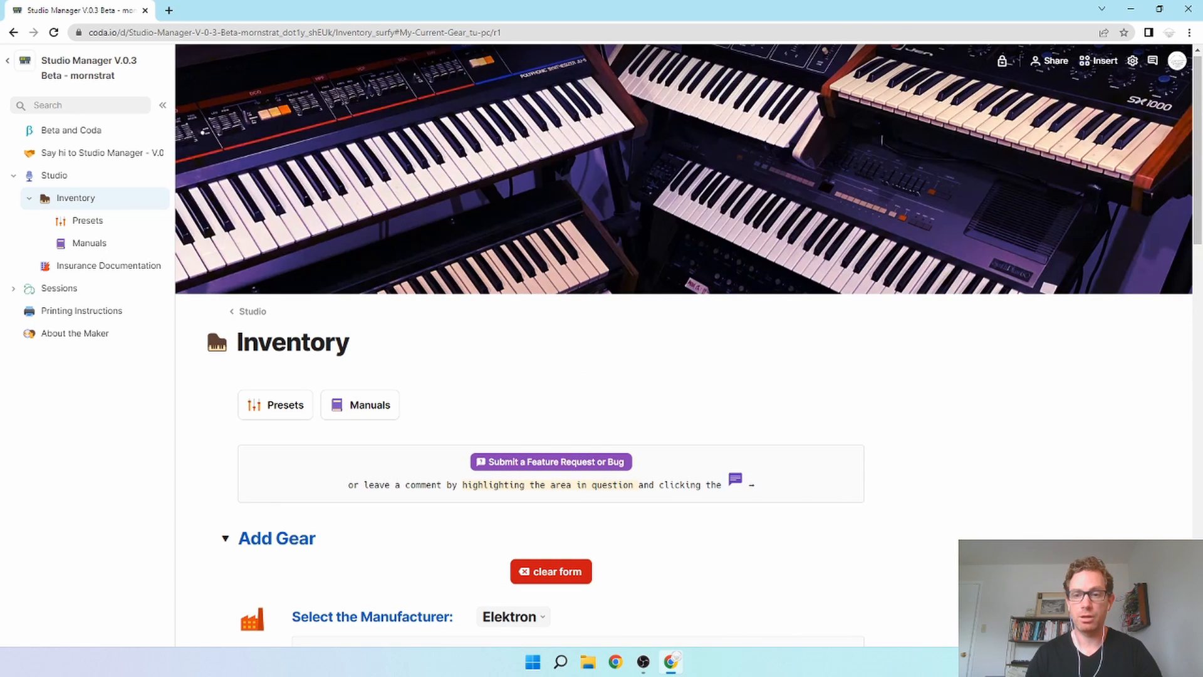